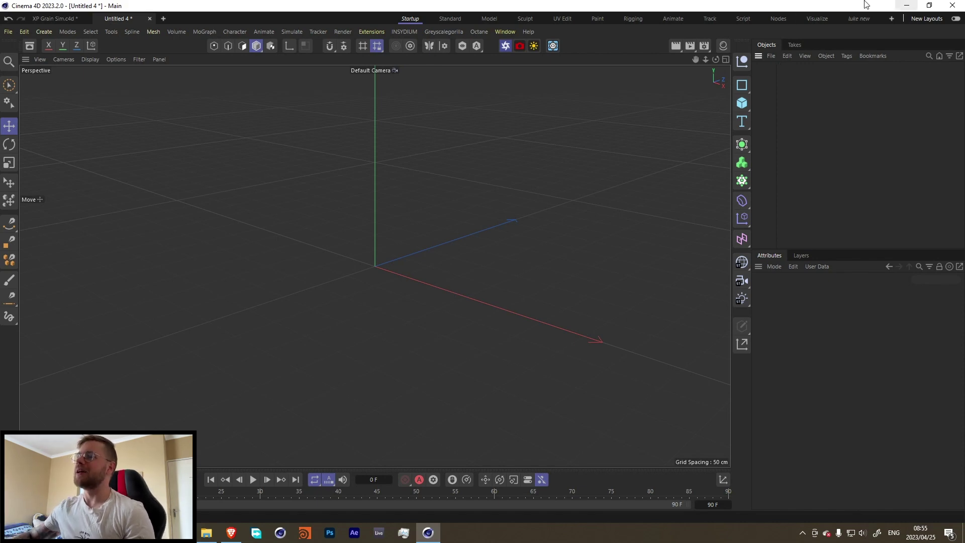
# Add a plane primitive and enlarge it to about 1067 cm wide and 1628 cm high as the ground
pyautogui.click(744, 102)
pyautogui.click(783, 139)
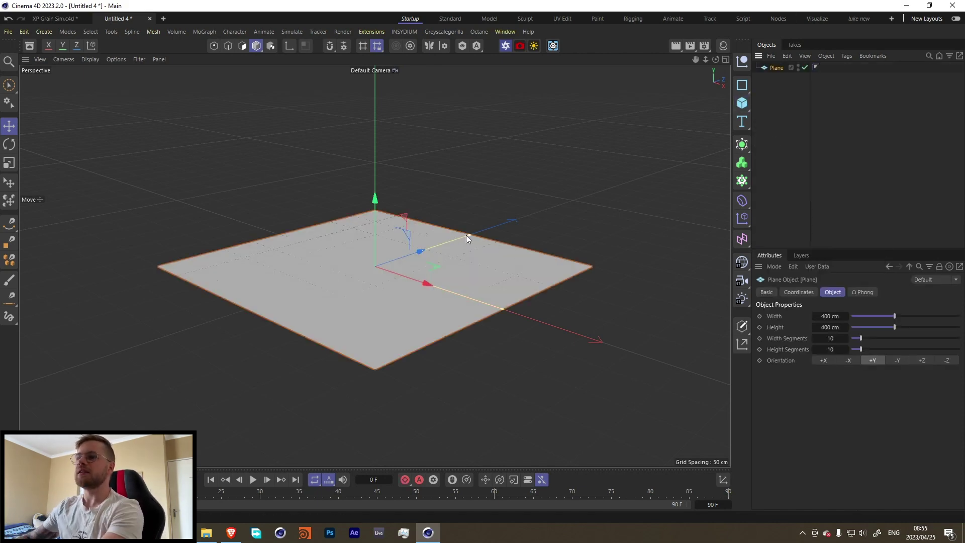
pyautogui.moveTo(466, 235); pyautogui.dragTo(648, 157)
pyautogui.moveTo(503, 308); pyautogui.dragTo(842, 421)
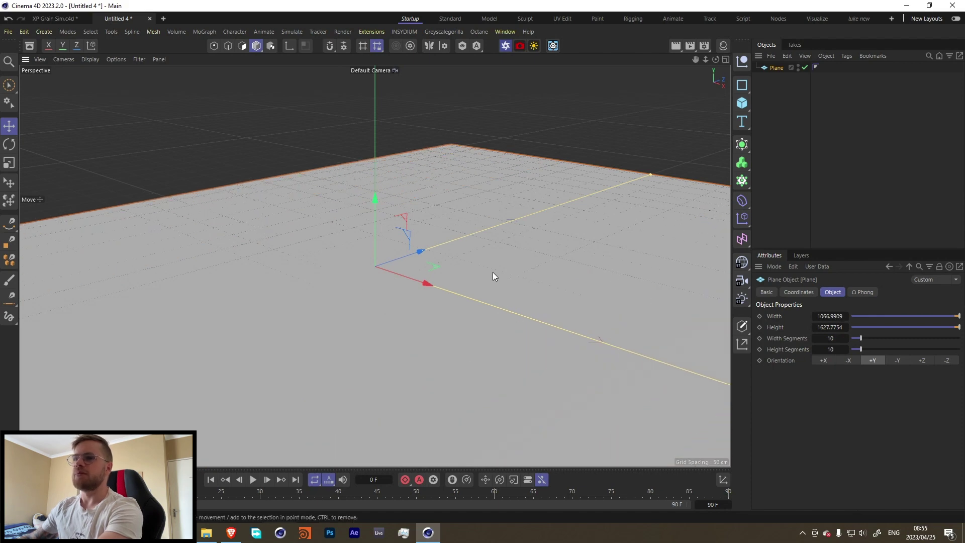
# Add a sphere primitive and raise it vertically so that it rests above the ground plane
pyautogui.click(743, 103)
pyautogui.click(861, 158)
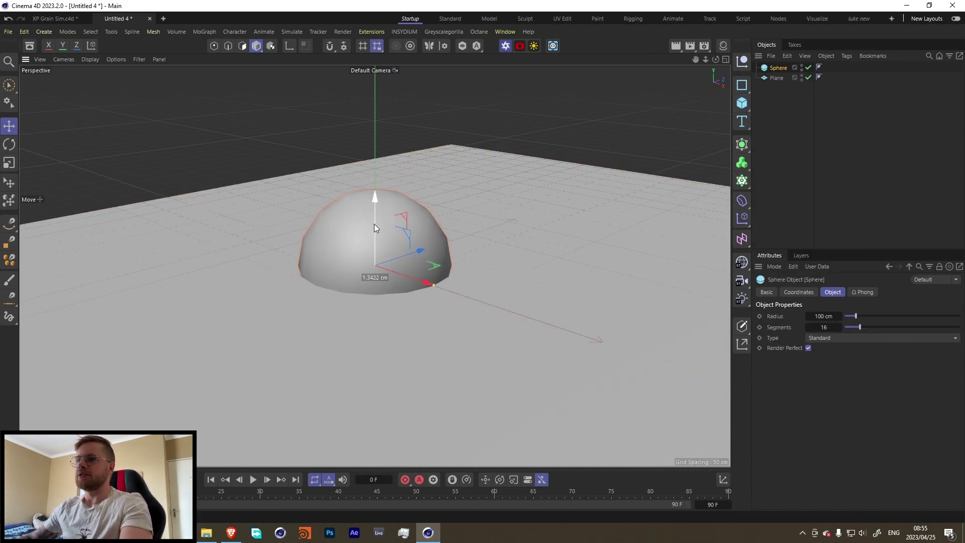
pyautogui.moveTo(374, 225); pyautogui.dragTo(388, 147)
# Set the sphere to 60 segments and the Icosahedron type, and display the mesh lines in the viewport
pyautogui.doubleClick(825, 327)
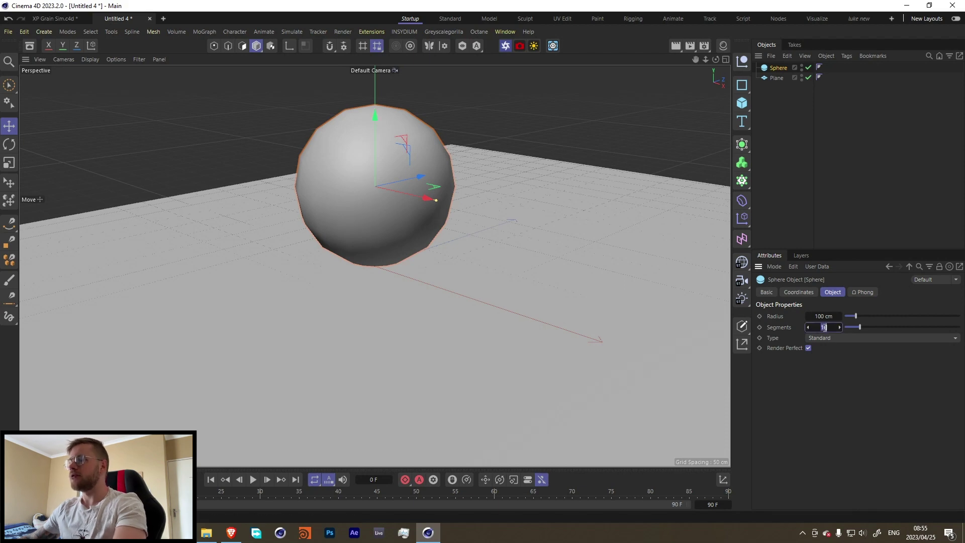
pyautogui.write('60')
pyautogui.press('Return')
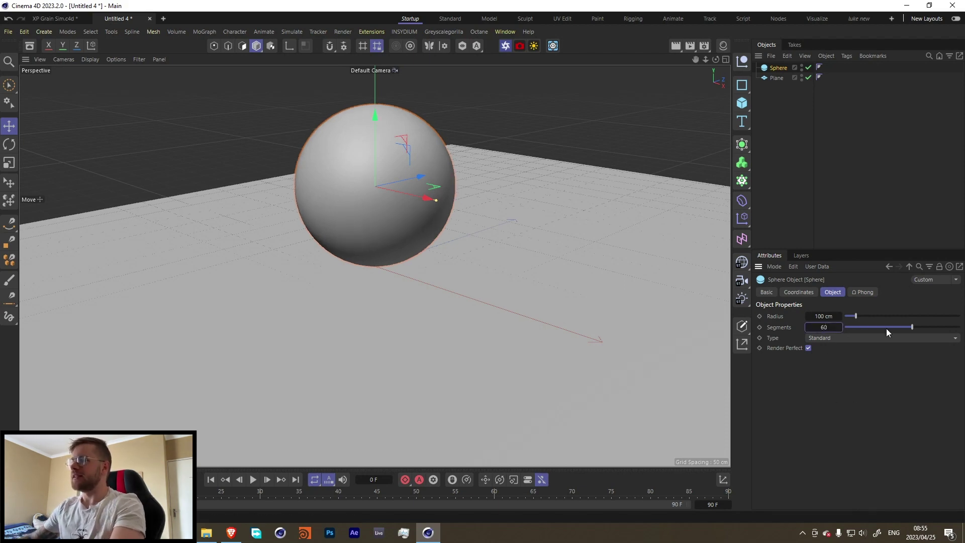
pyautogui.click(818, 338)
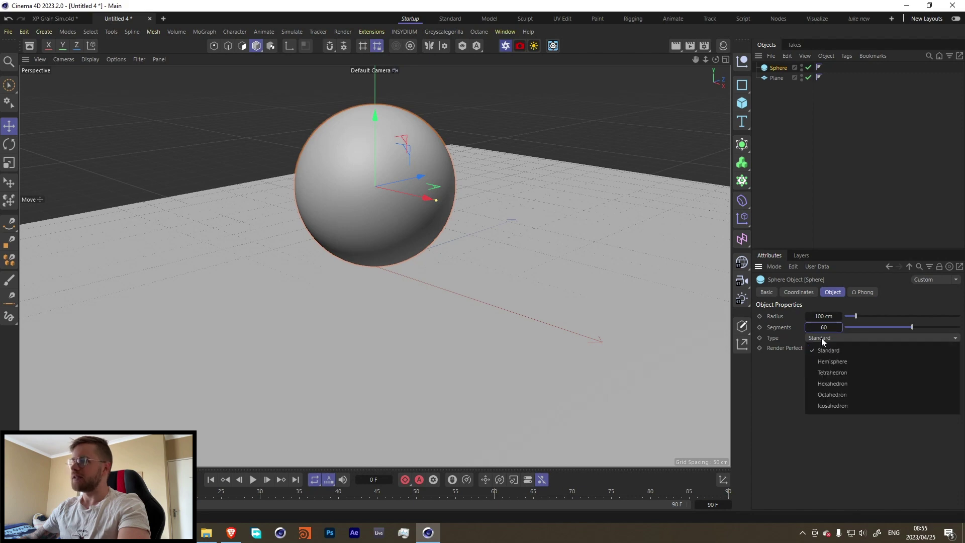
pyautogui.click(843, 406)
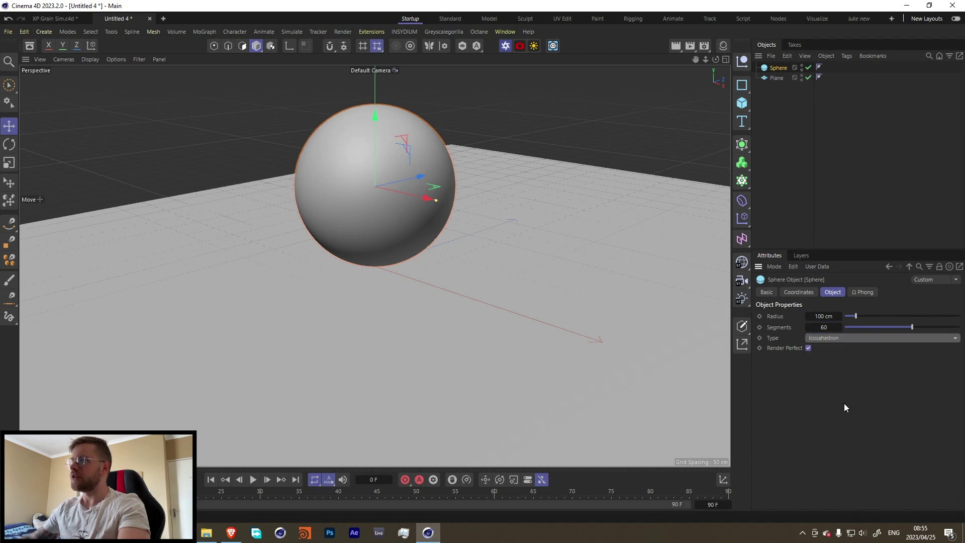
pyautogui.press('n')
pyautogui.press('b')
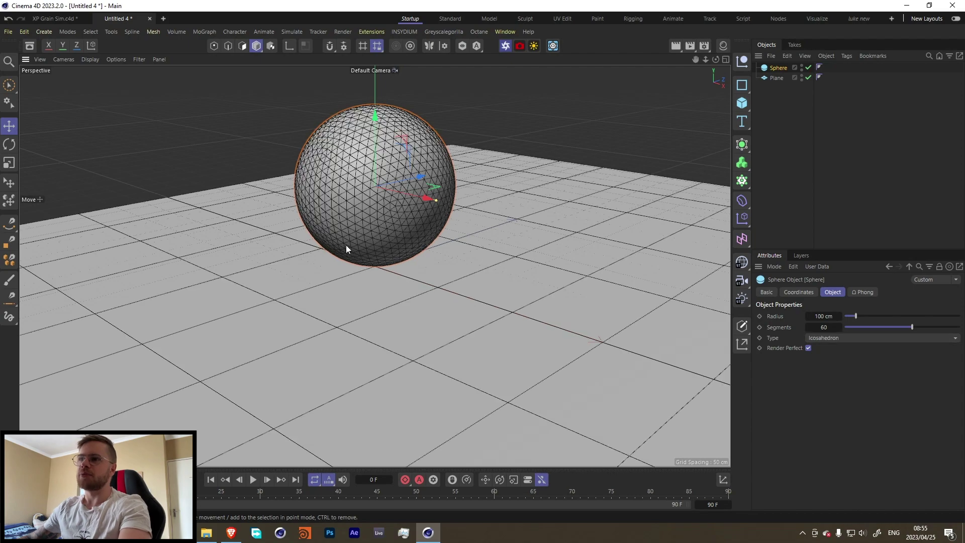
# Switch the sphere type to Standard and examine how its polygons converge at the top pole
pyautogui.click(843, 338)
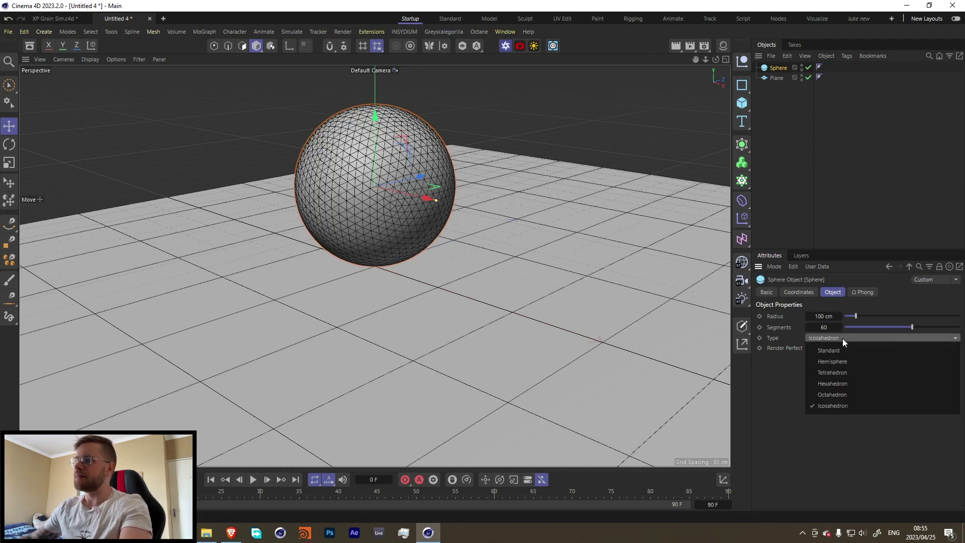
pyautogui.click(855, 350)
pyautogui.scroll(6, 373, 107)
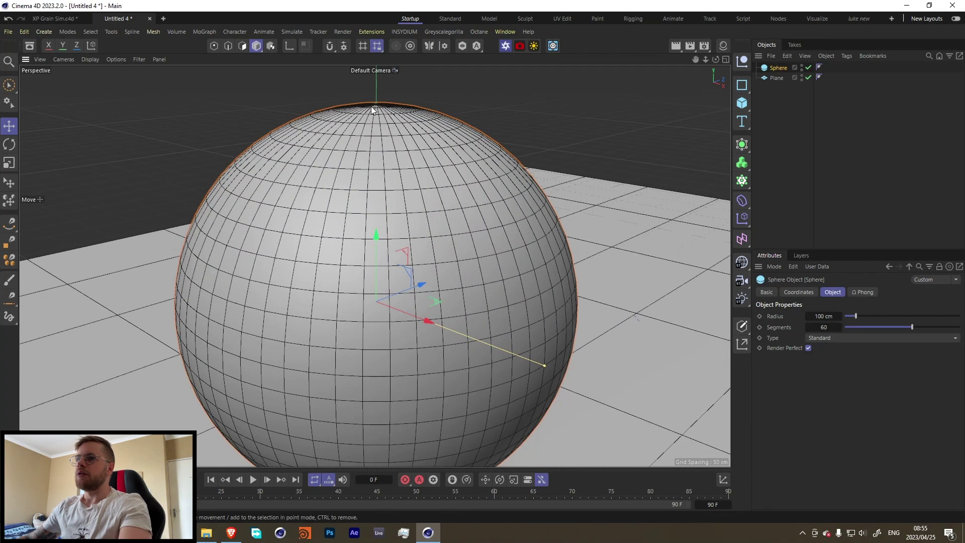
pyautogui.keyDown('alt'); pyautogui.moveTo(375, 107); pyautogui.dragTo(368, 185); pyautogui.keyUp('alt')
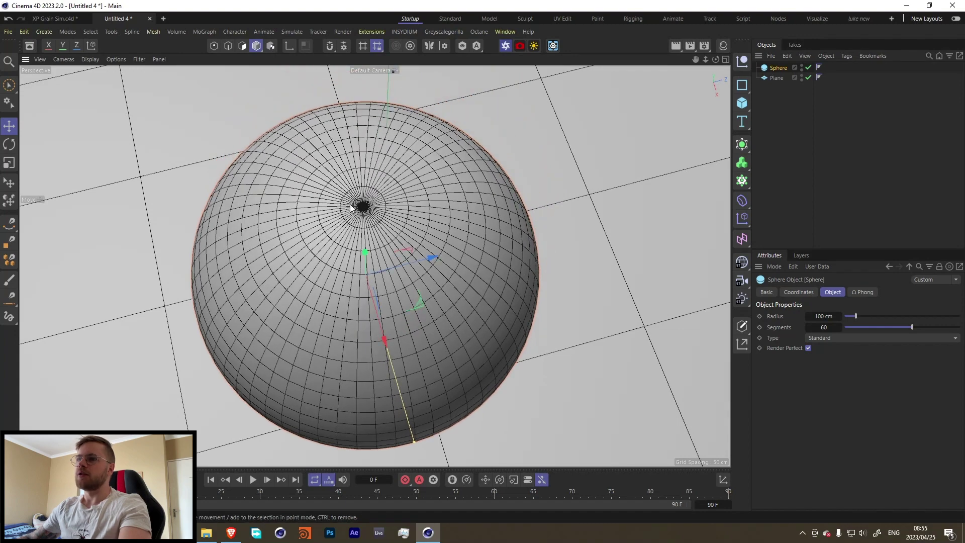
pyautogui.scroll(8, 358, 206)
pyautogui.scroll(3, 366, 207)
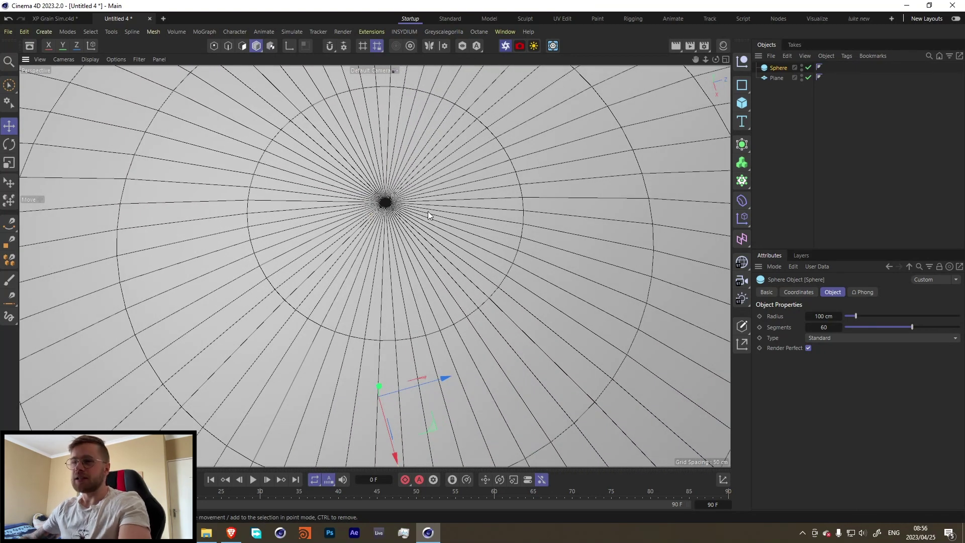
pyautogui.hotkey('ctrl', 'z')
pyautogui.scroll(-6, 420, 211)
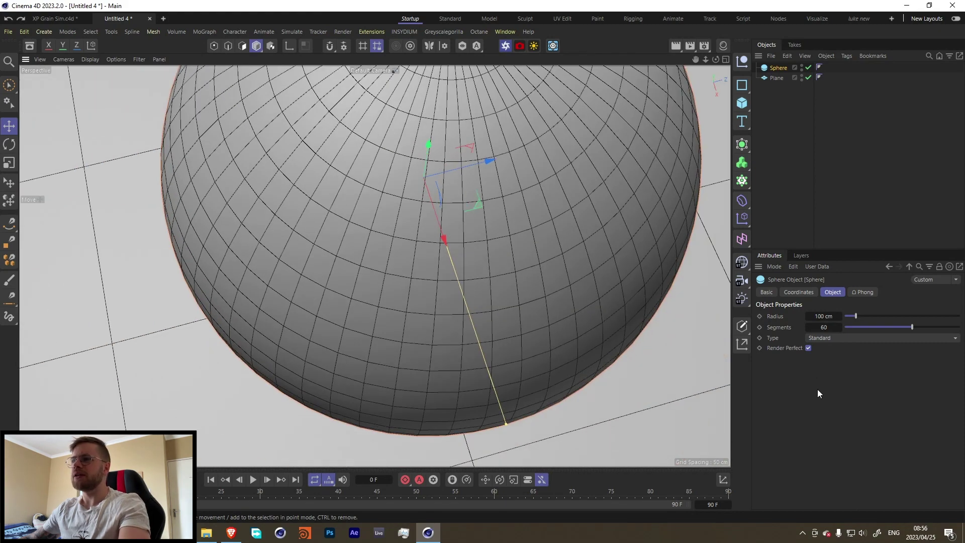
# Set the sphere type to Icosahedron and examine its triangulated mesh
pyautogui.click(823, 337)
pyautogui.click(836, 407)
pyautogui.scroll(-6, 435, 315)
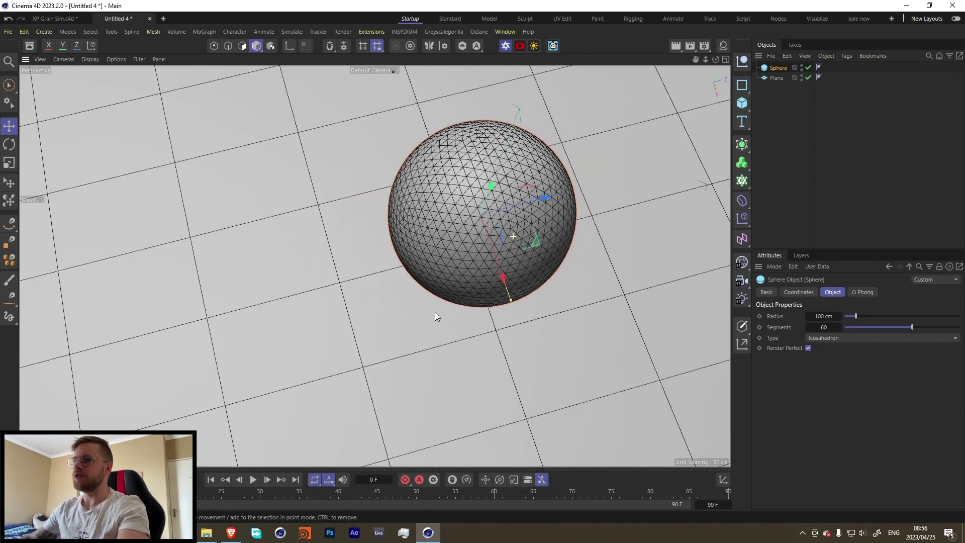
pyautogui.keyDown('alt'); pyautogui.moveTo(435, 315); pyautogui.dragTo(465, 292); pyautogui.keyUp('alt')
pyautogui.keyDown('alt'); pyautogui.moveTo(431, 238); pyautogui.dragTo(391, 225, button='middle'); pyautogui.keyUp('alt')
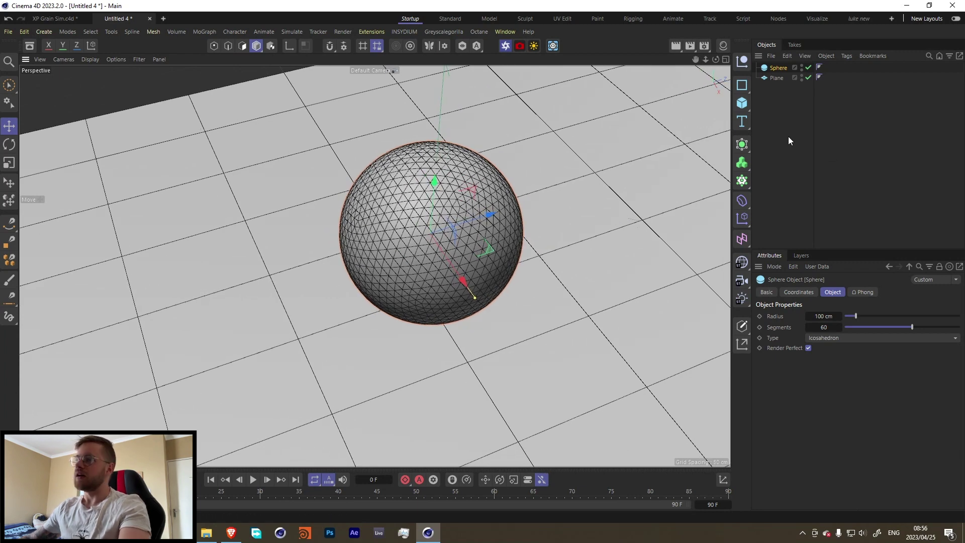
# Give the sphere a Cloth simulation tag and the plane a Collider simulation tag
pyautogui.rightClick(777, 69)
pyautogui.moveTo(807, 198)
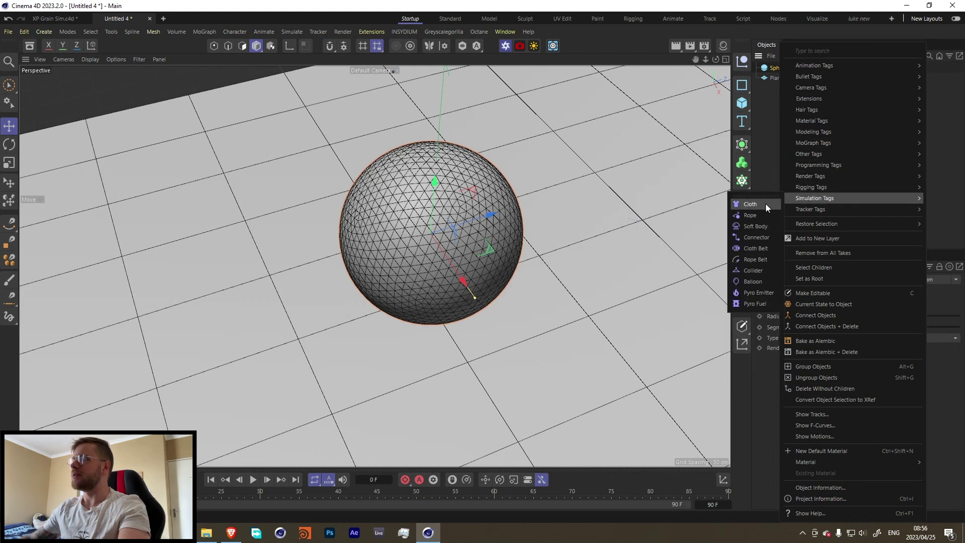
pyautogui.click(765, 204)
pyautogui.rightClick(778, 80)
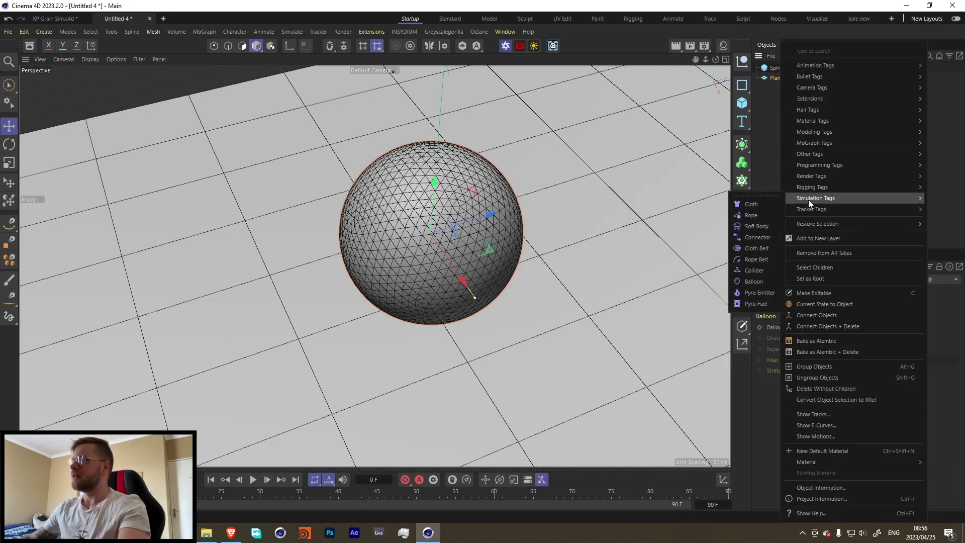
pyautogui.click(754, 271)
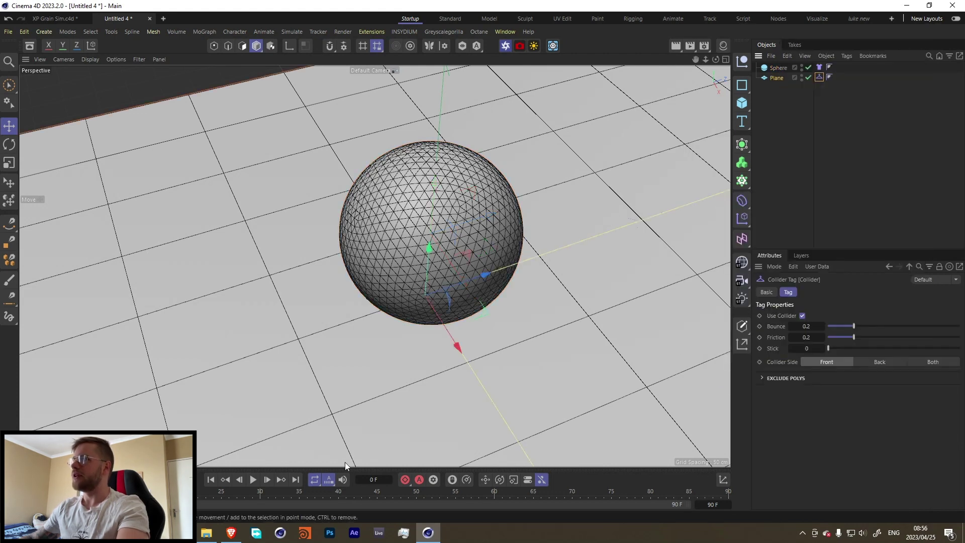
# Change the sphere type to Standard, play the cloth simulation and examine the folds around the pole
pyautogui.click(819, 68)
pyautogui.click(778, 68)
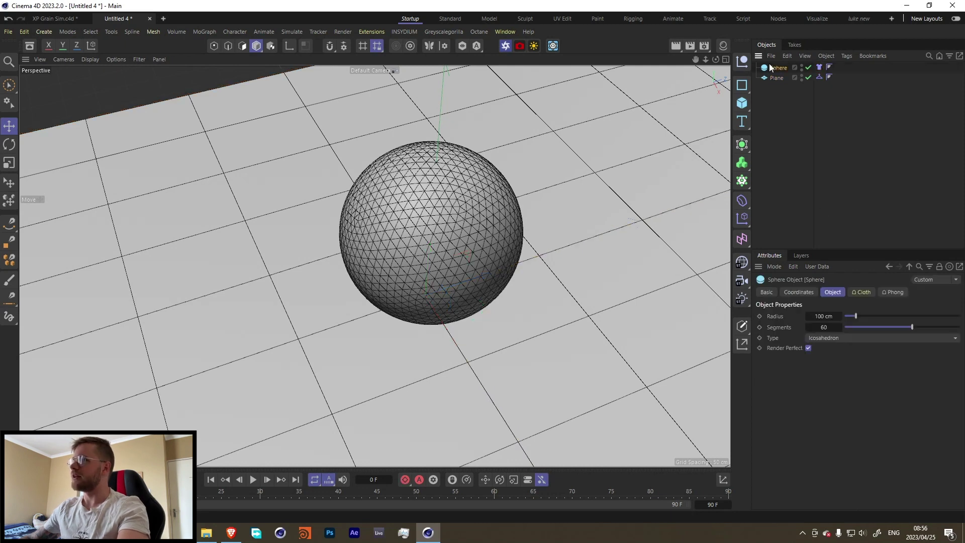
pyautogui.click(837, 337)
pyautogui.click(830, 351)
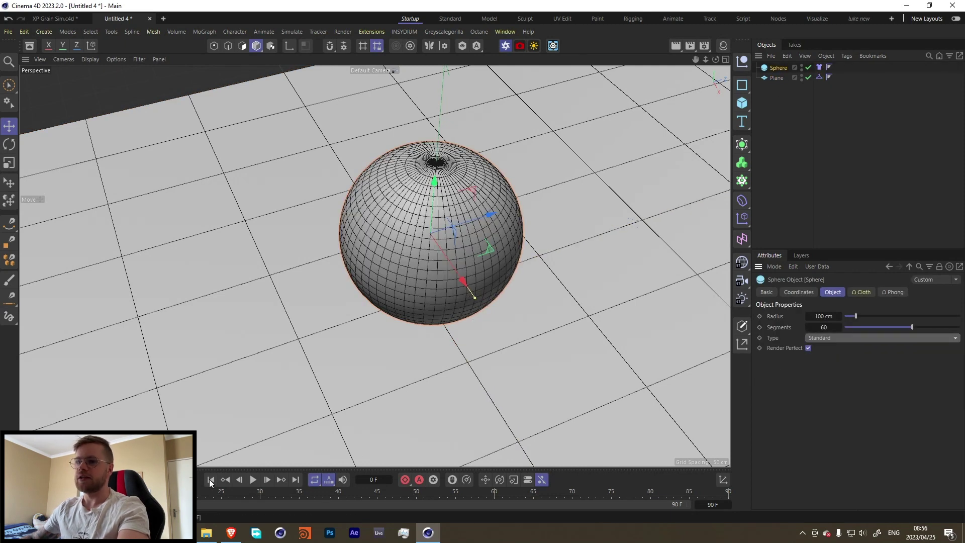
pyautogui.click(254, 480)
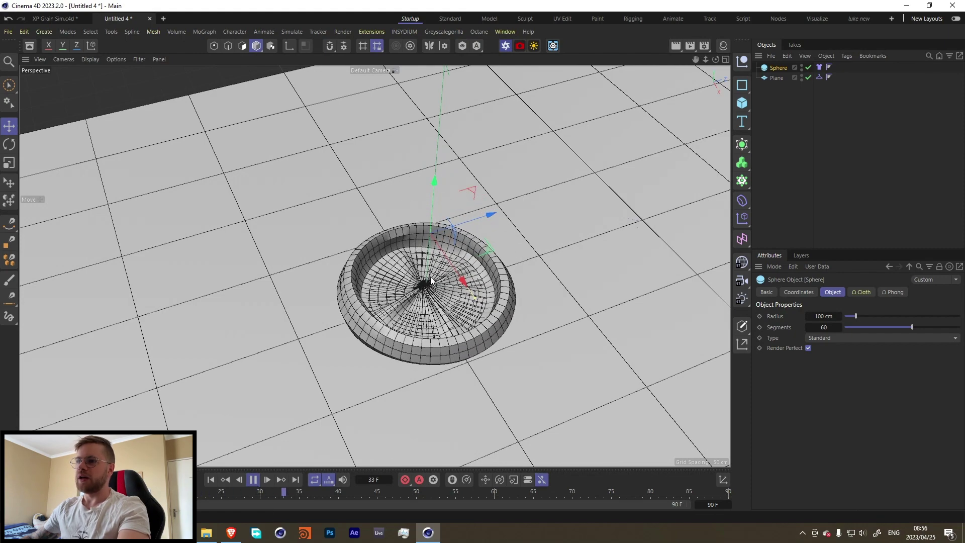
pyautogui.click(253, 480)
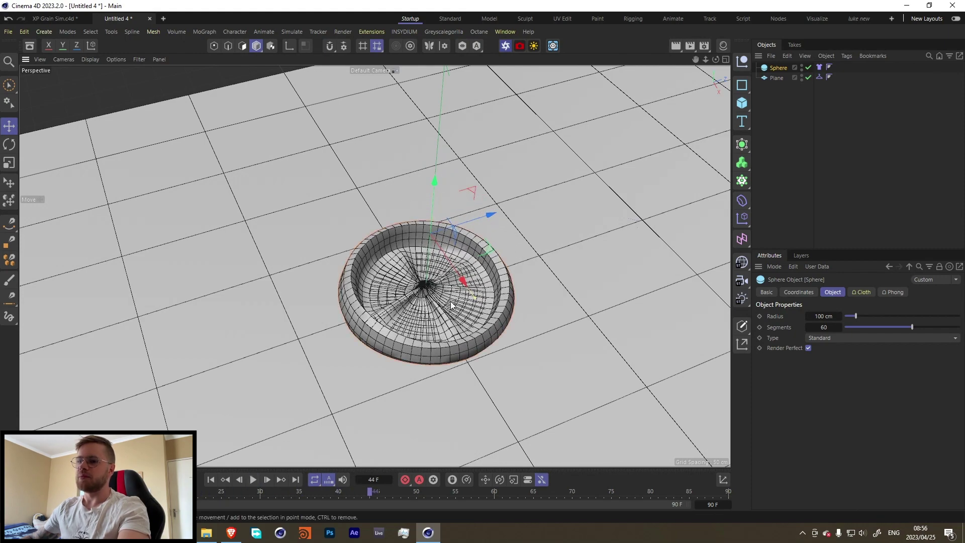
pyautogui.scroll(5, 535, 264)
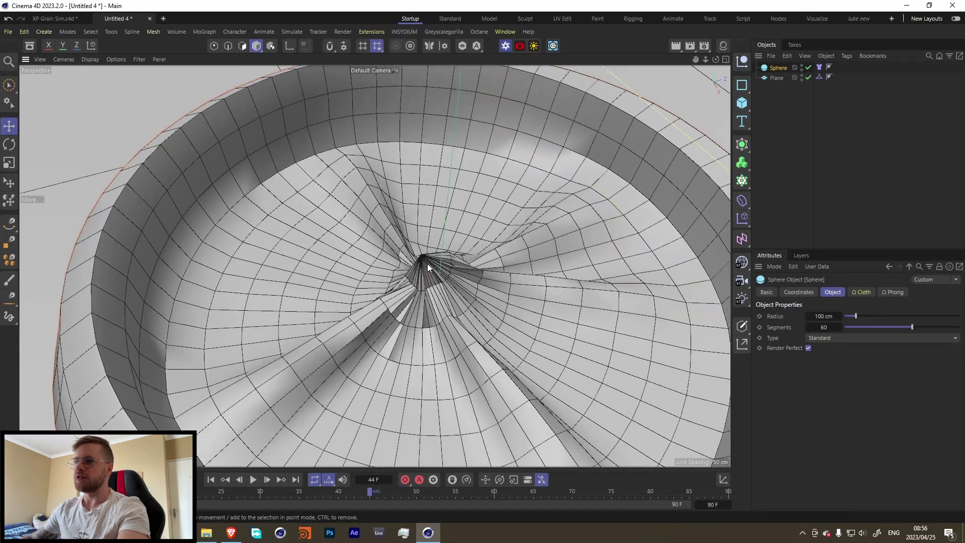
pyautogui.scroll(-5, 428, 264)
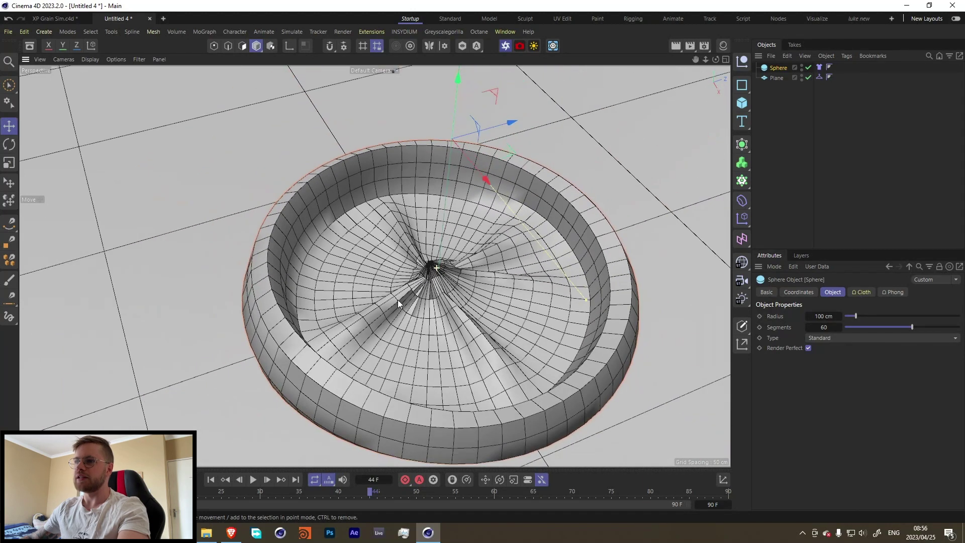
# Return the sphere type to Icosahedron, play the cloth simulation and examine the collapsed shape
pyautogui.click(824, 338)
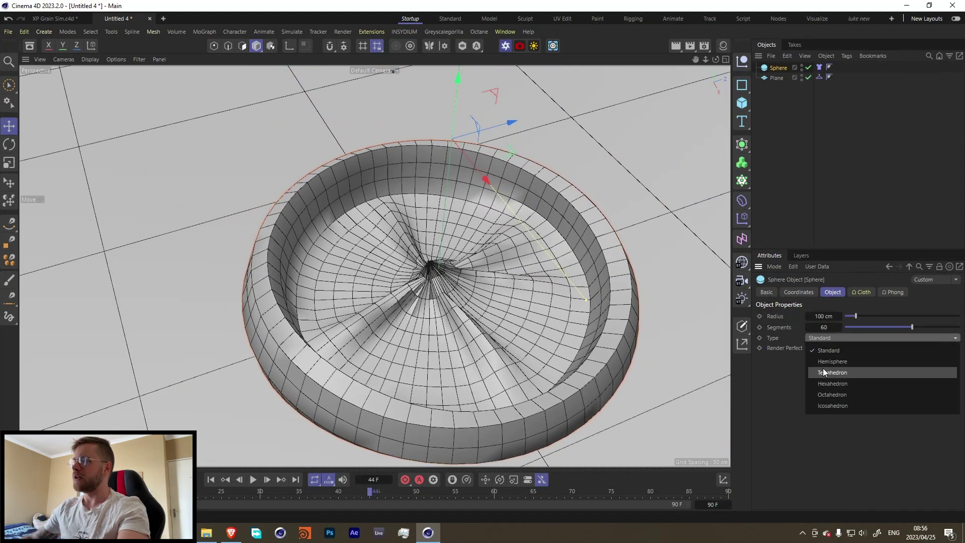
pyautogui.click(820, 406)
pyautogui.click(255, 481)
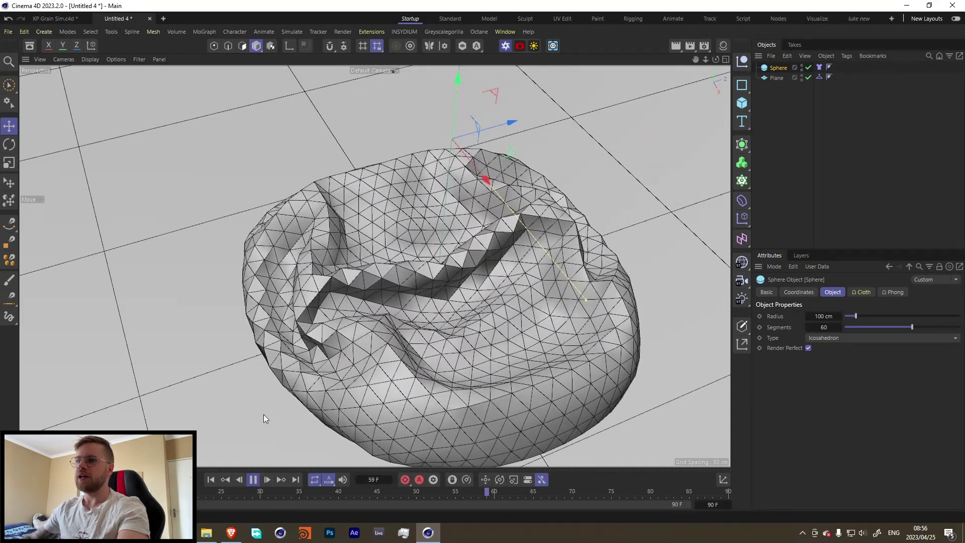
pyautogui.click(255, 481)
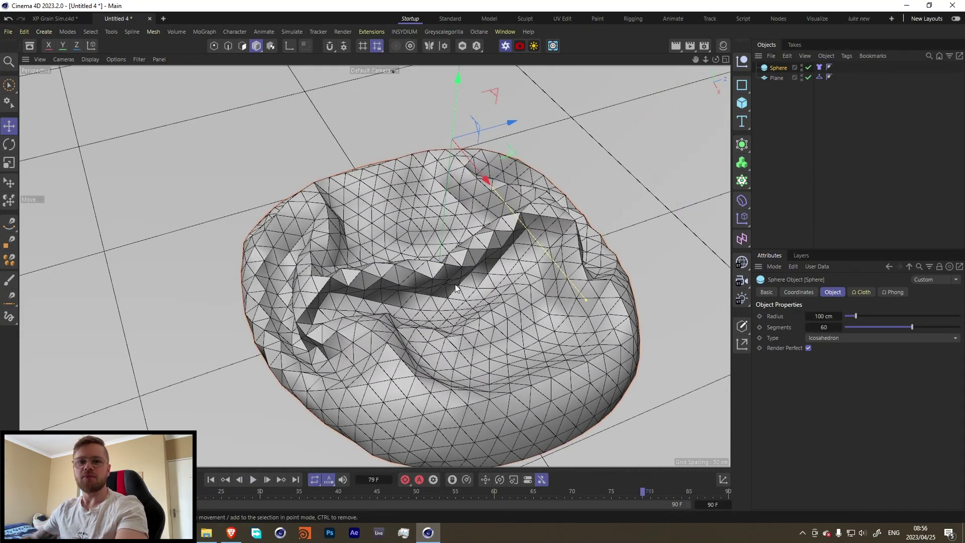
pyautogui.keyDown('alt'); pyautogui.moveTo(452, 225); pyautogui.dragTo(373, 304, button='right'); pyautogui.keyUp('alt')
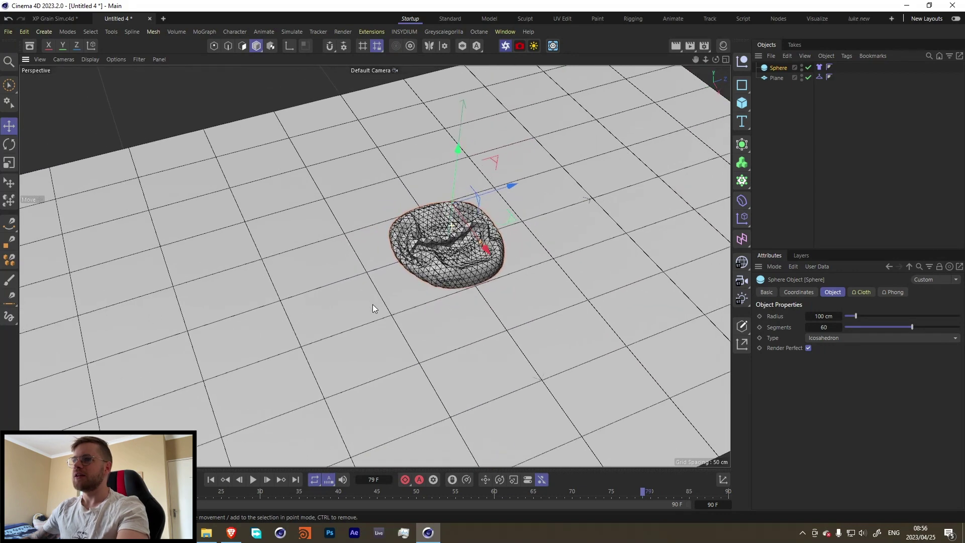
pyautogui.keyDown('alt'); pyautogui.moveTo(443, 240); pyautogui.dragTo(447, 188); pyautogui.keyUp('alt')
pyautogui.keyDown('alt'); pyautogui.moveTo(446, 189); pyautogui.dragTo(420, 198, button='middle'); pyautogui.keyUp('alt')
pyautogui.keyDown('alt'); pyautogui.moveTo(417, 260); pyautogui.dragTo(485, 248, button='right'); pyautogui.keyUp('alt')
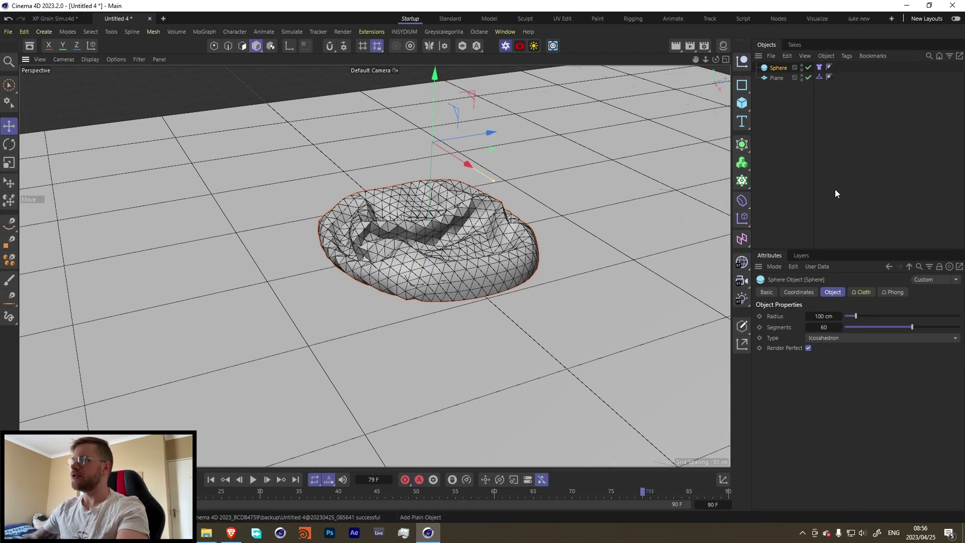
# Set the sphere's cloth surface Bendiness to 50 and Stretchiness to 100
pyautogui.click(820, 67)
pyautogui.click(793, 292)
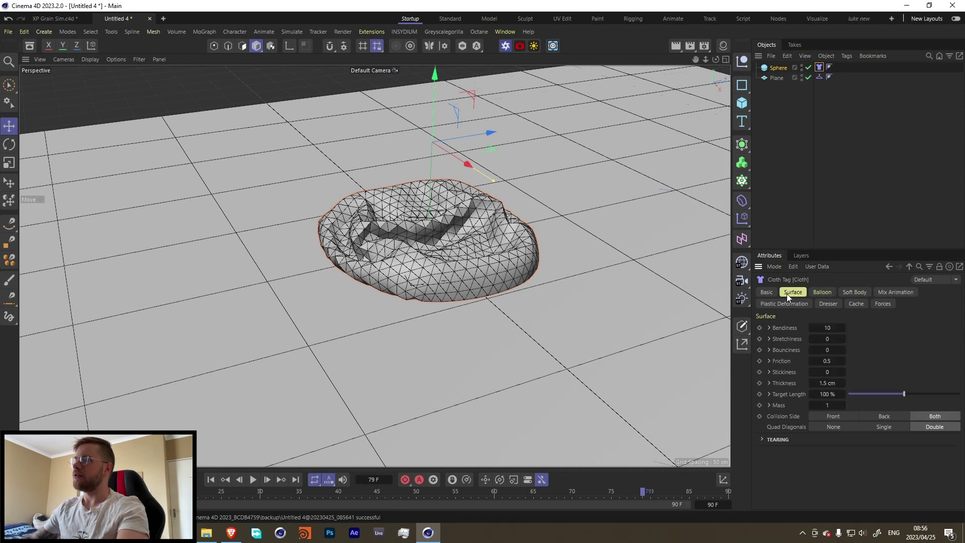
pyautogui.moveTo(836, 328); pyautogui.dragTo(818, 338)
pyautogui.write('50')
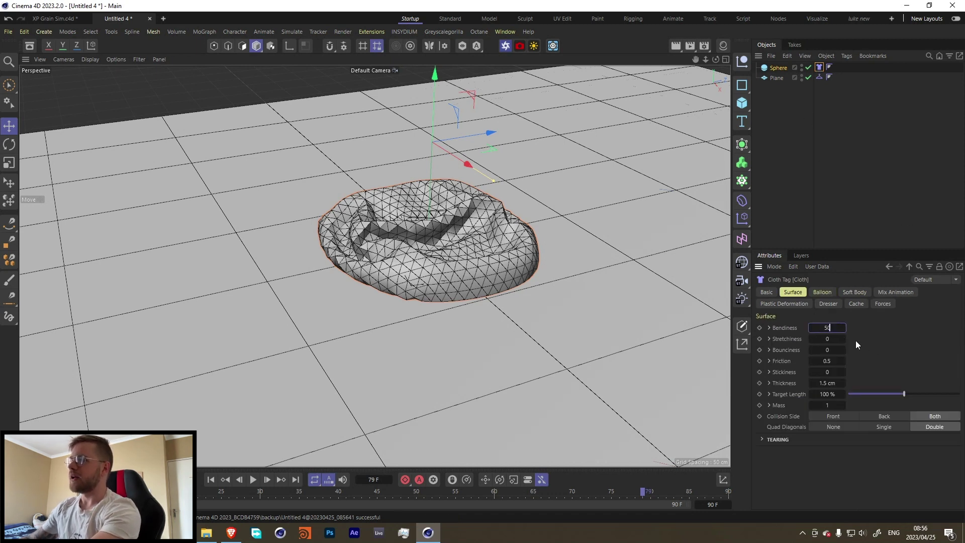
pyautogui.press('Tab')
pyautogui.write('100')
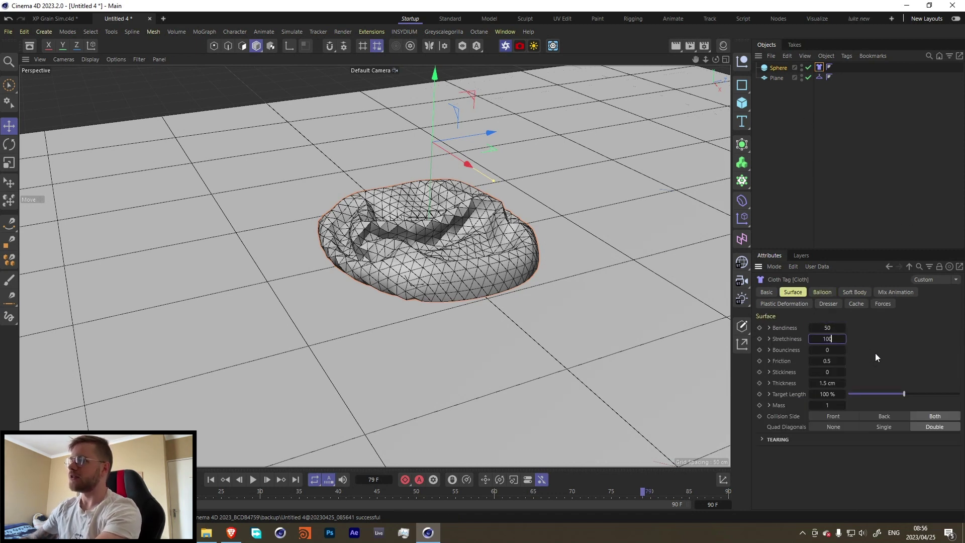
# Replay the cloth simulation from the first frame, pause it and examine the collapsed sphere
pyautogui.click(211, 480)
pyautogui.click(253, 479)
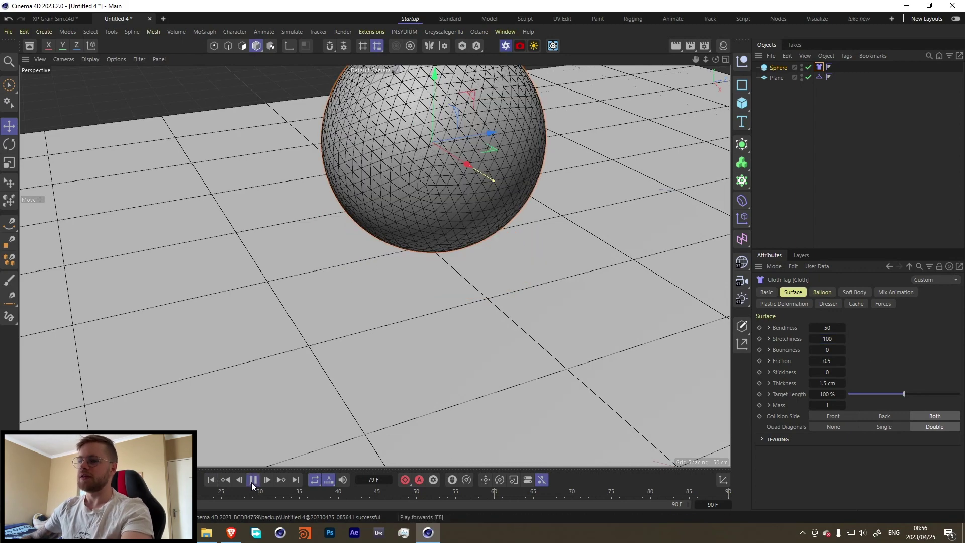
pyautogui.click(253, 480)
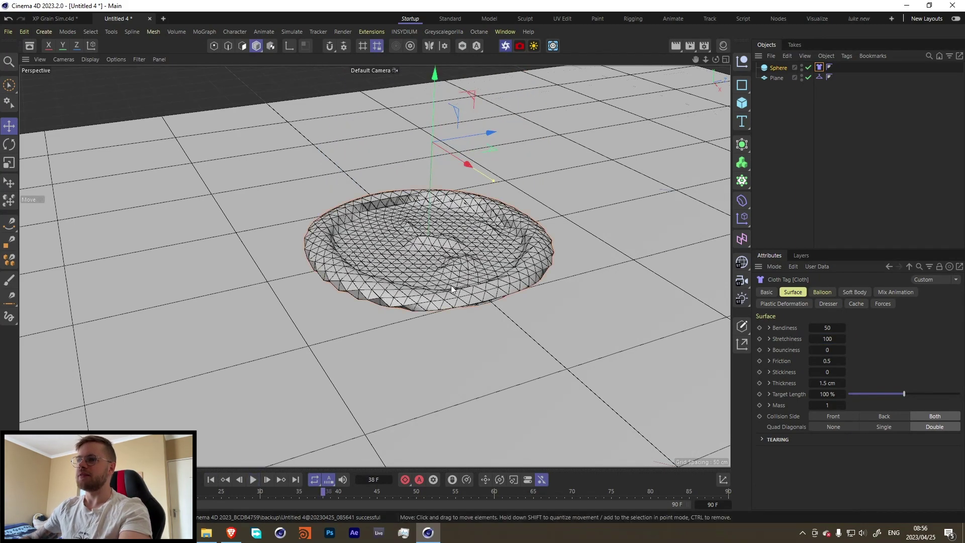
pyautogui.keyDown('alt'); pyautogui.moveTo(421, 267); pyautogui.dragTo(385, 279); pyautogui.keyUp('alt')
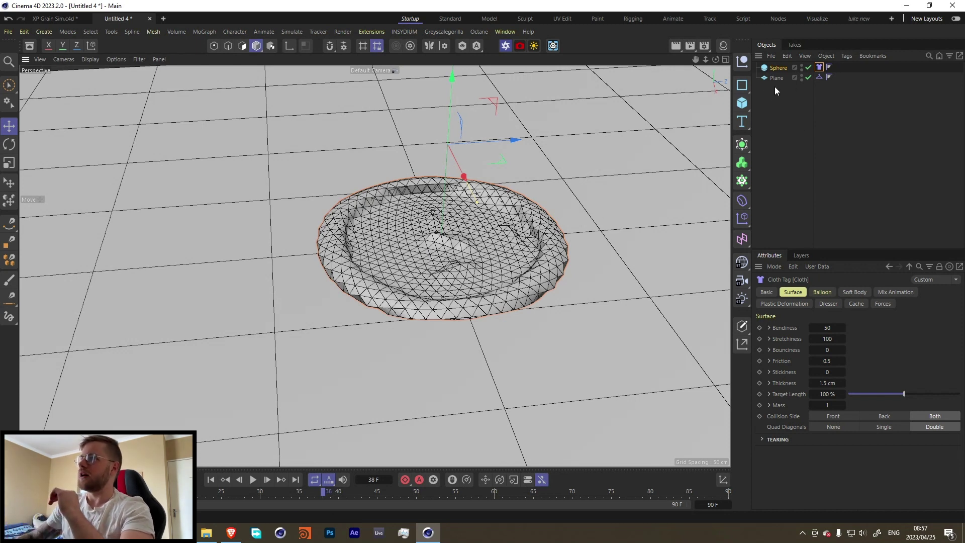
# Enable Balloon on the sphere's cloth tag and set its Overpressure to 0.01
pyautogui.click(821, 95)
pyautogui.click(819, 67)
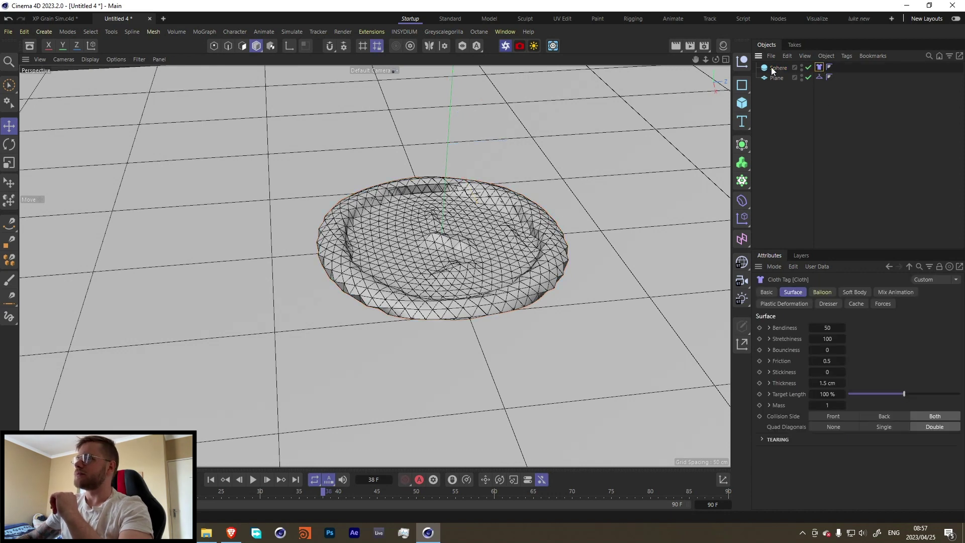
pyautogui.click(212, 480)
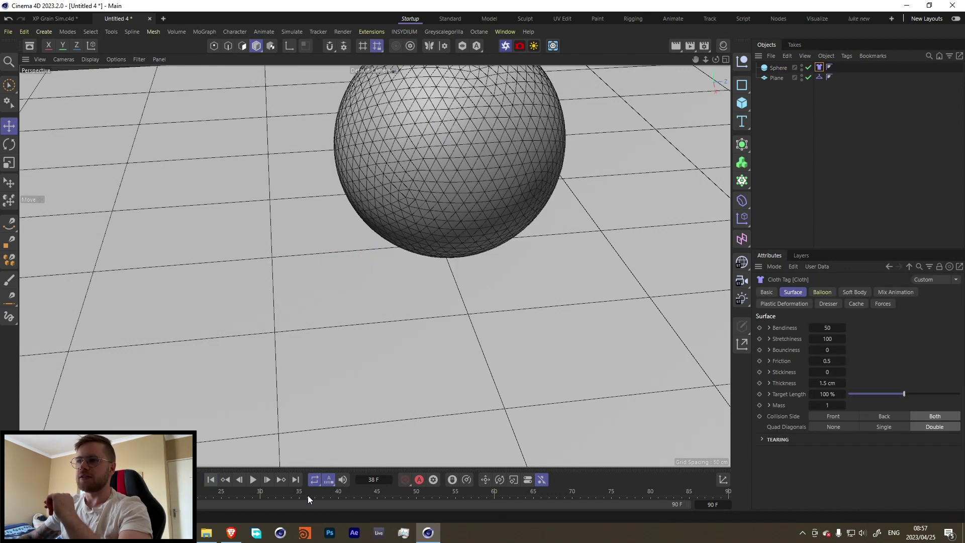
pyautogui.click(827, 294)
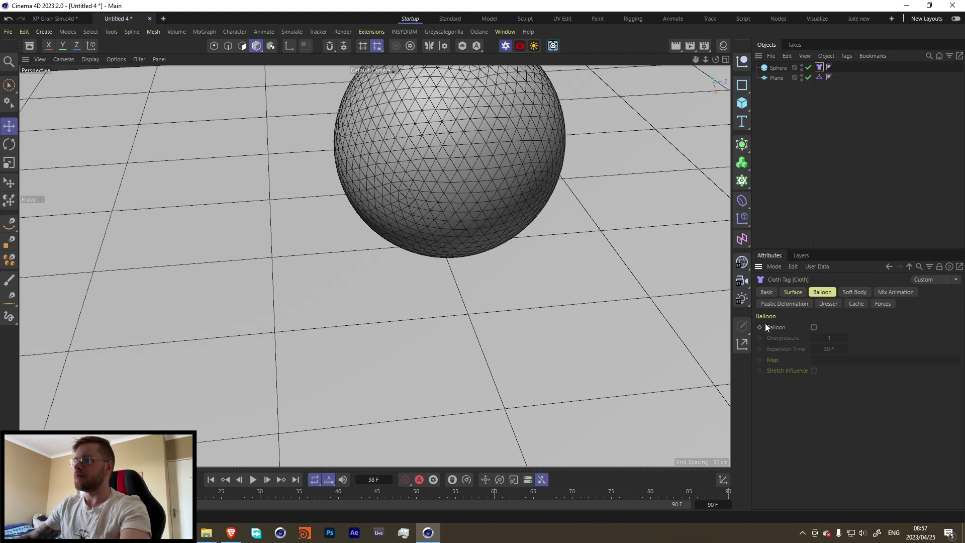
pyautogui.click(814, 327)
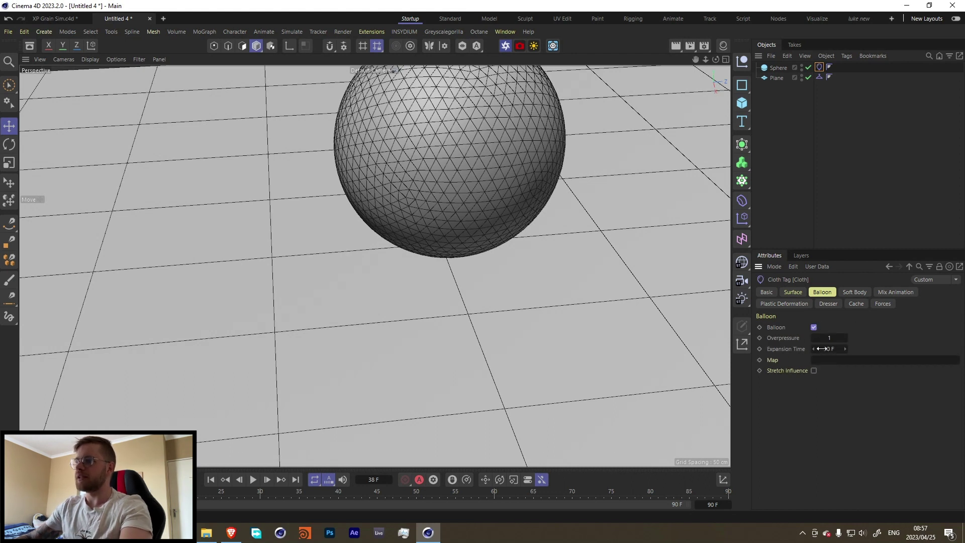
pyautogui.doubleClick(828, 338)
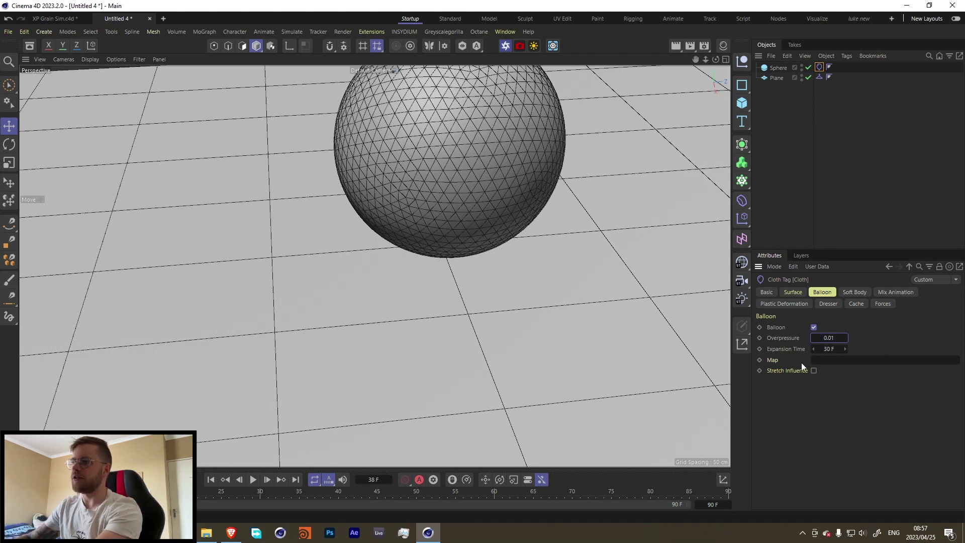
# Keyframe the balloon Overpressure at 0.01 on frame 30, 1 on frames 40 and 60, and 0.01 on frame 70
pyautogui.click(261, 495)
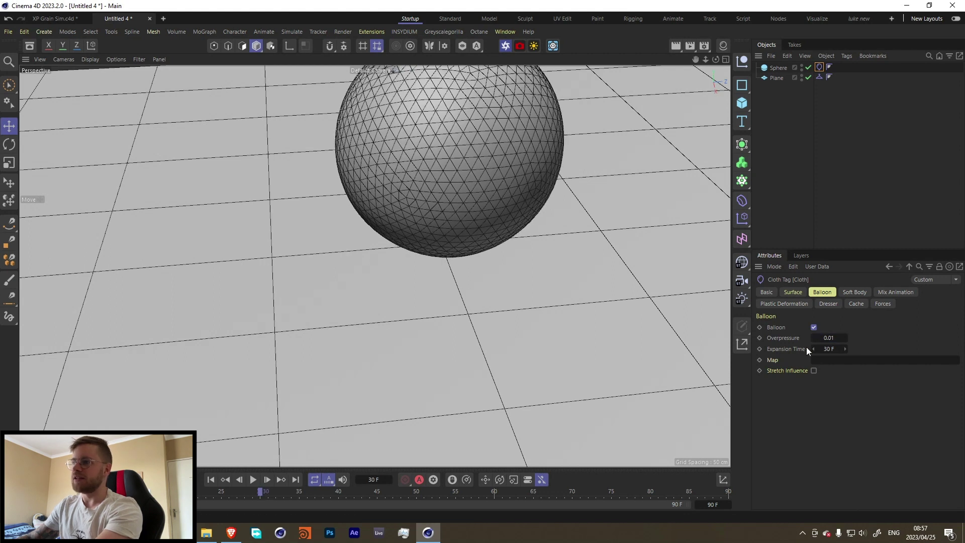
pyautogui.click(760, 338)
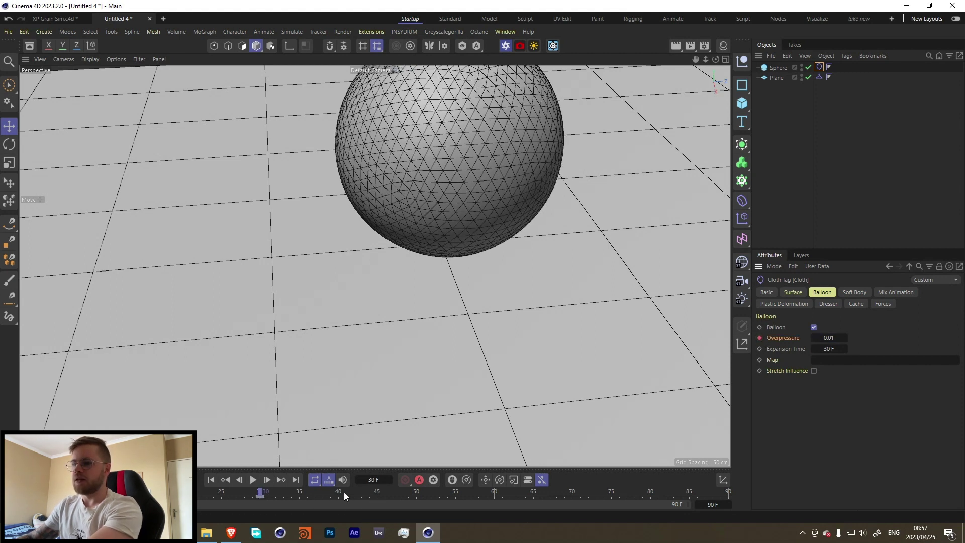
pyautogui.doubleClick(828, 338)
pyautogui.write('1')
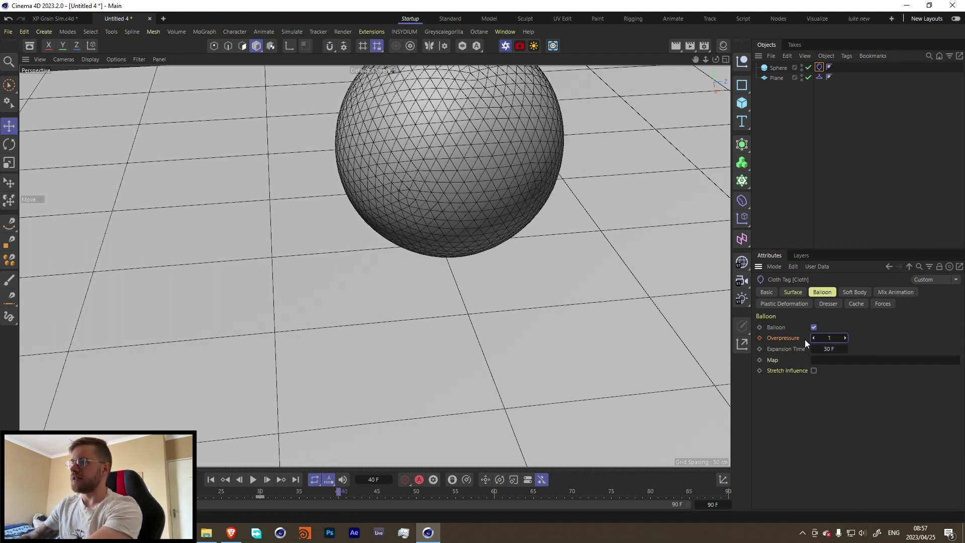
pyautogui.click(760, 338)
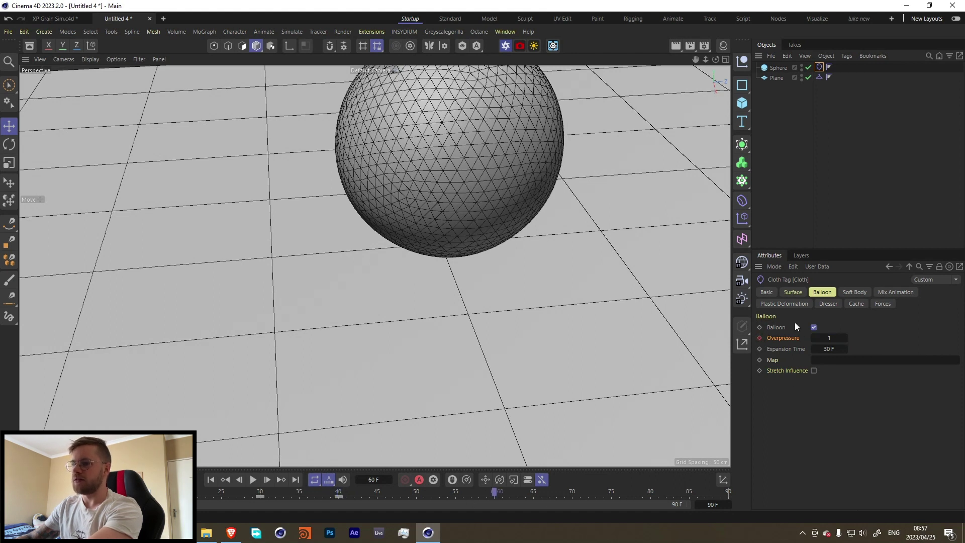
pyautogui.click(572, 495)
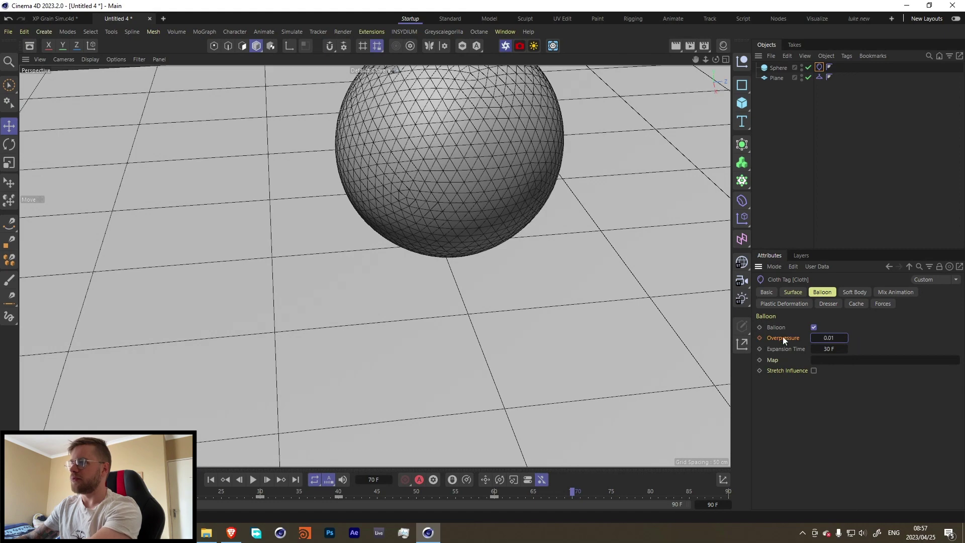
pyautogui.click(760, 339)
# Play the balloon simulation from the first frame, pause it and examine how the sphere inflates
pyautogui.click(211, 480)
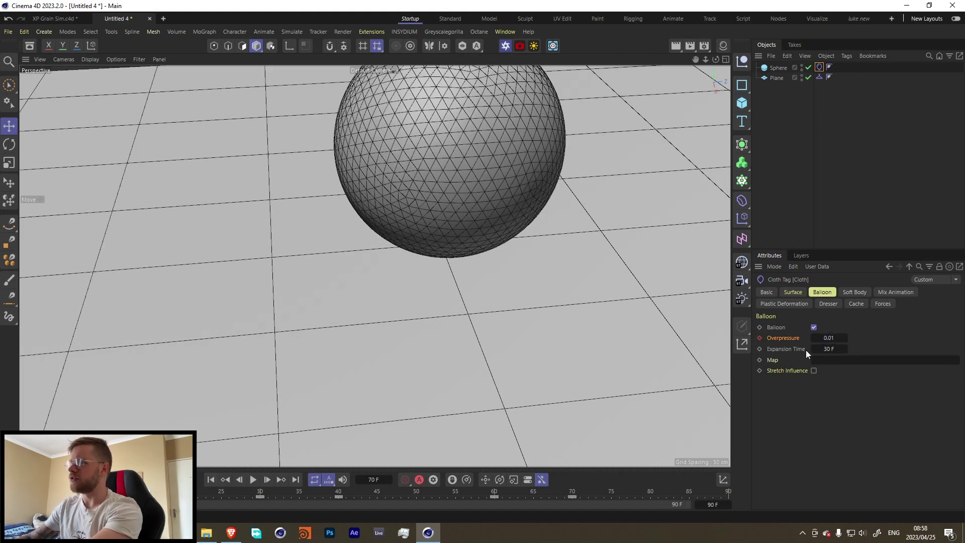
pyautogui.click(252, 480)
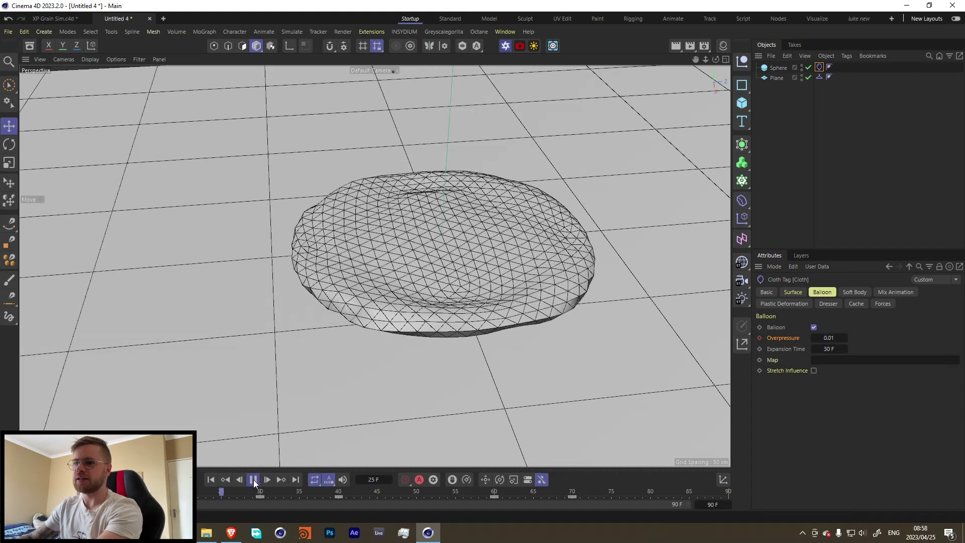
pyautogui.click(253, 482)
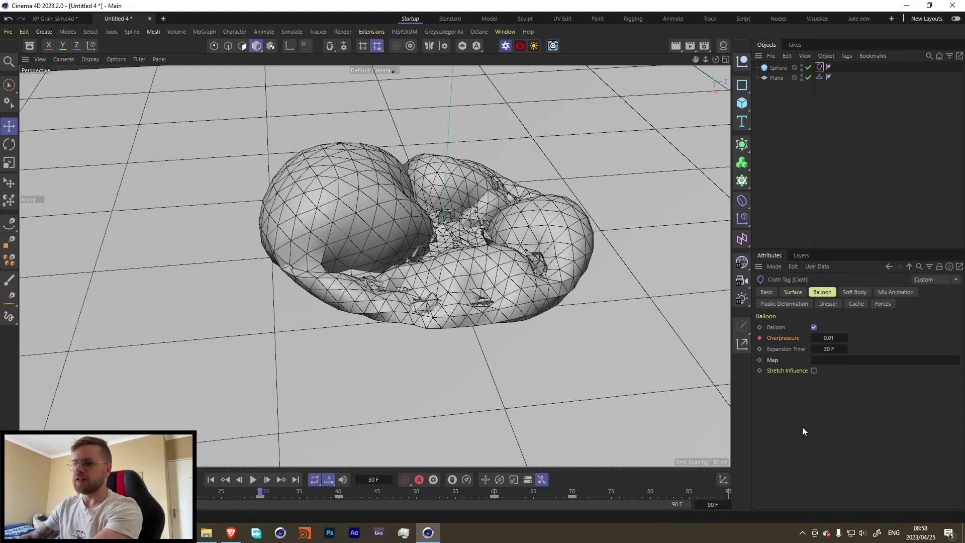
# Change the Overpressure keyframes at frames 30 and 70 to 0.1
pyautogui.write('0.1')
pyautogui.press('Return')
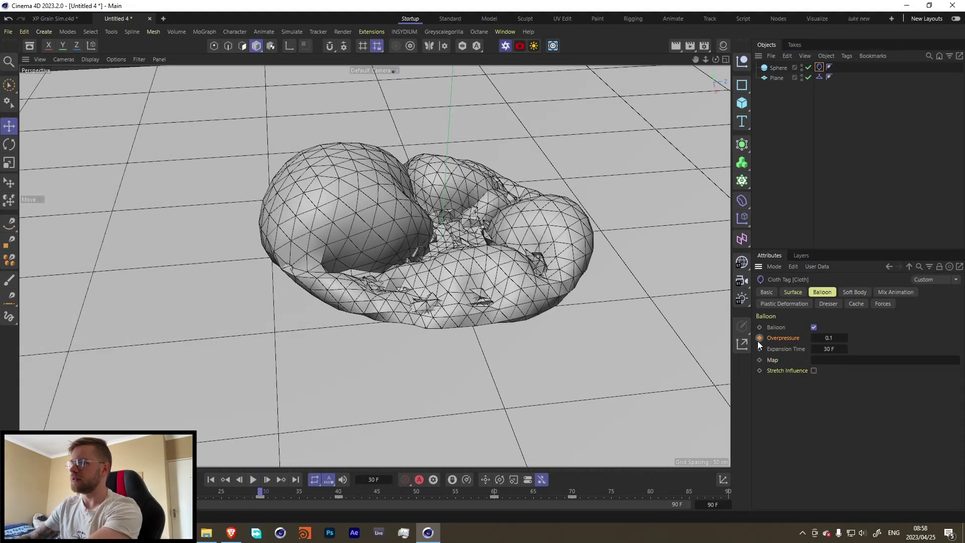
pyautogui.click(576, 485)
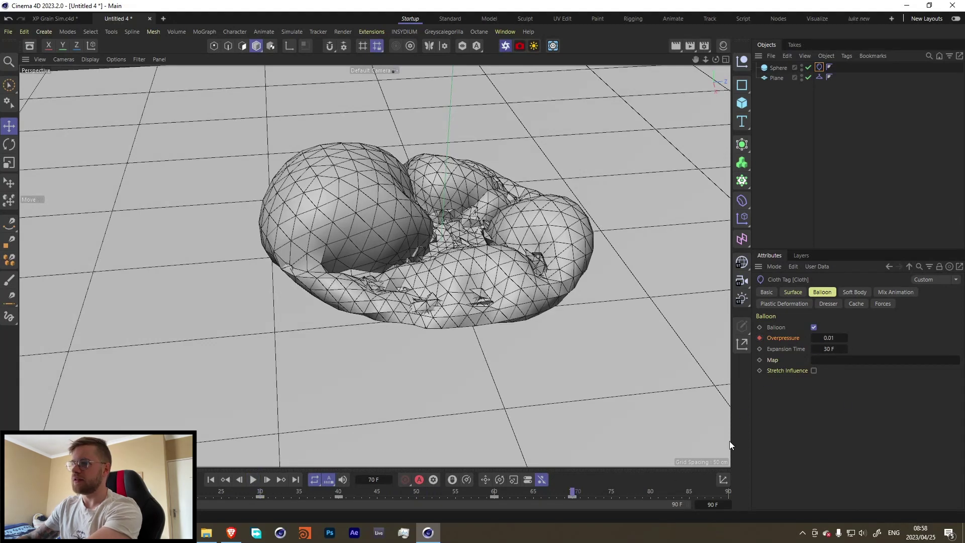
pyautogui.click(758, 339)
# Replay the simulation from the first frame with the adjusted Overpressure keys and examine the inflation and deflation
pyautogui.click(210, 480)
pyautogui.click(253, 480)
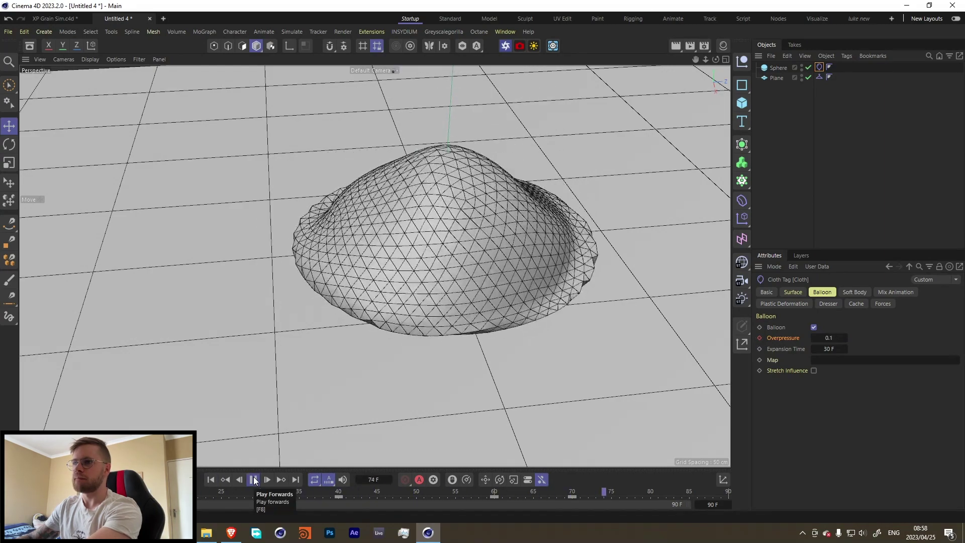
pyautogui.click(254, 481)
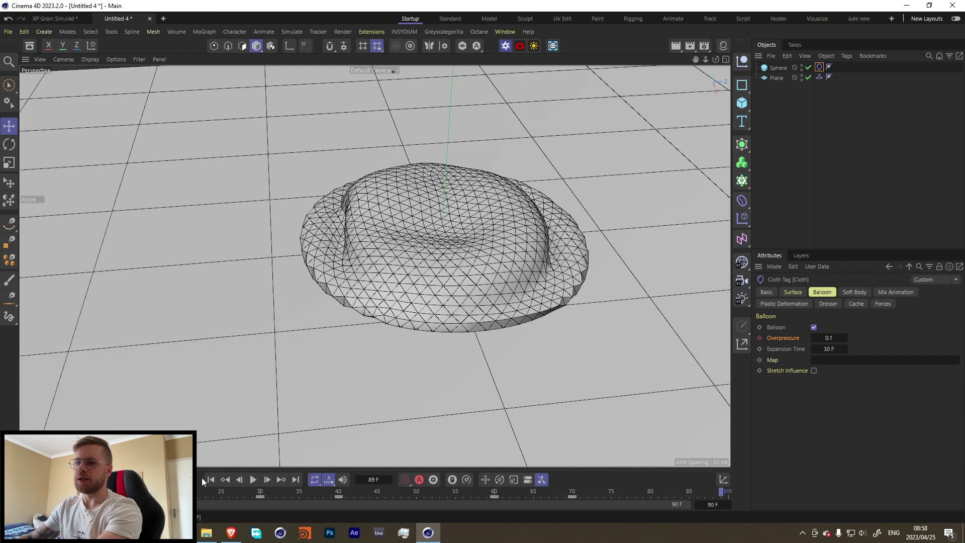
# Extend the timeline to 180 frames and replay the balloon simulation from the start to examine the full deflation
pyautogui.doubleClick(714, 504)
pyautogui.write('180')
pyautogui.press('Return')
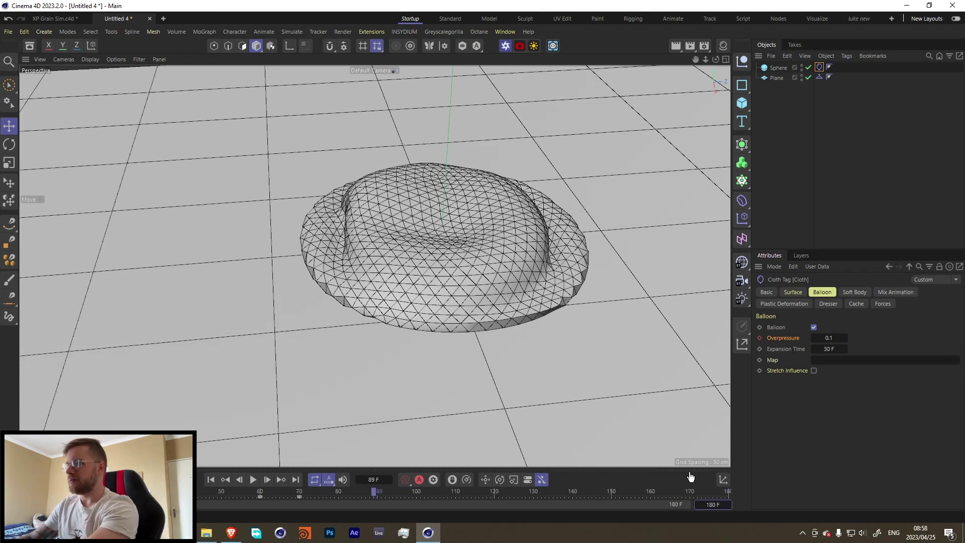
pyautogui.click(210, 480)
pyautogui.click(253, 479)
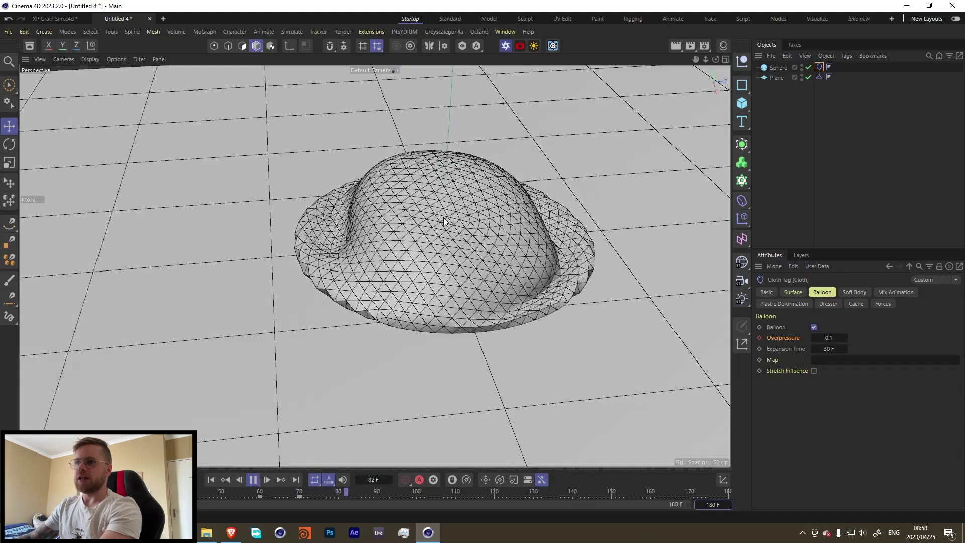
pyautogui.click(253, 479)
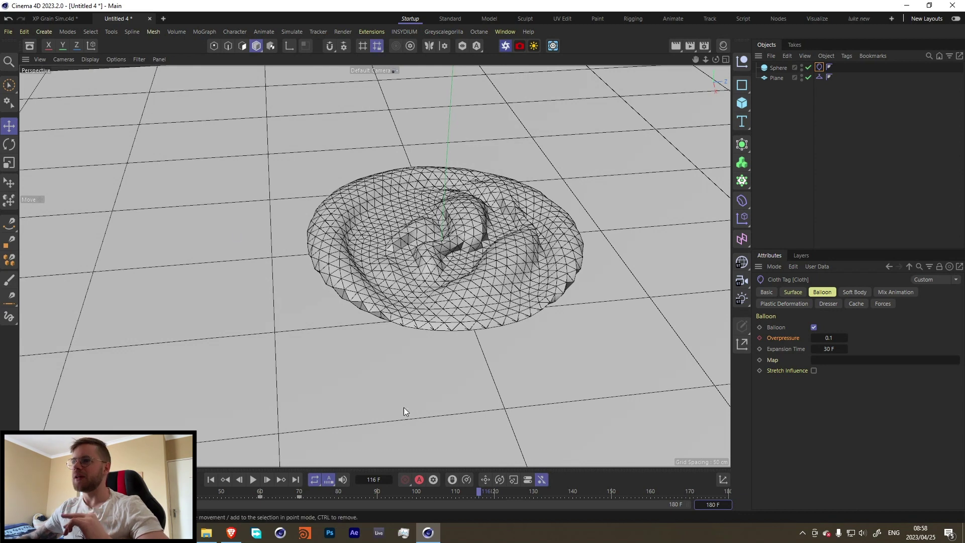
# Duplicate the cloth sphere as a disabled backup and delete the cloth tag from the active sphere
pyautogui.keyDown('ctrl'); pyautogui.moveTo(778, 68); pyautogui.dragTo(776, 73); pyautogui.keyUp('ctrl')
pyautogui.click(853, 93)
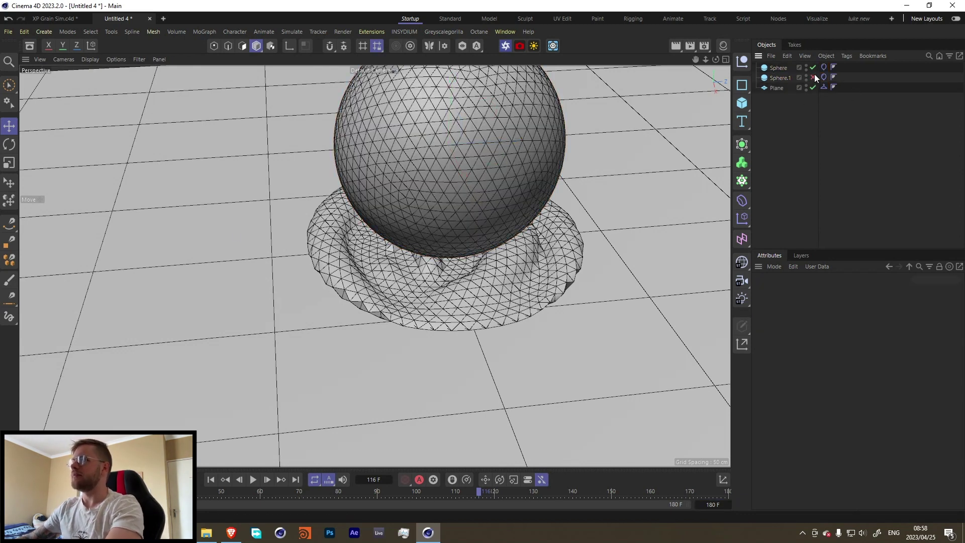
pyautogui.click(824, 67)
pyautogui.press('Delete')
# Add a new Cloth tag to the active sphere and enable Balloon on it
pyautogui.rightClick(779, 69)
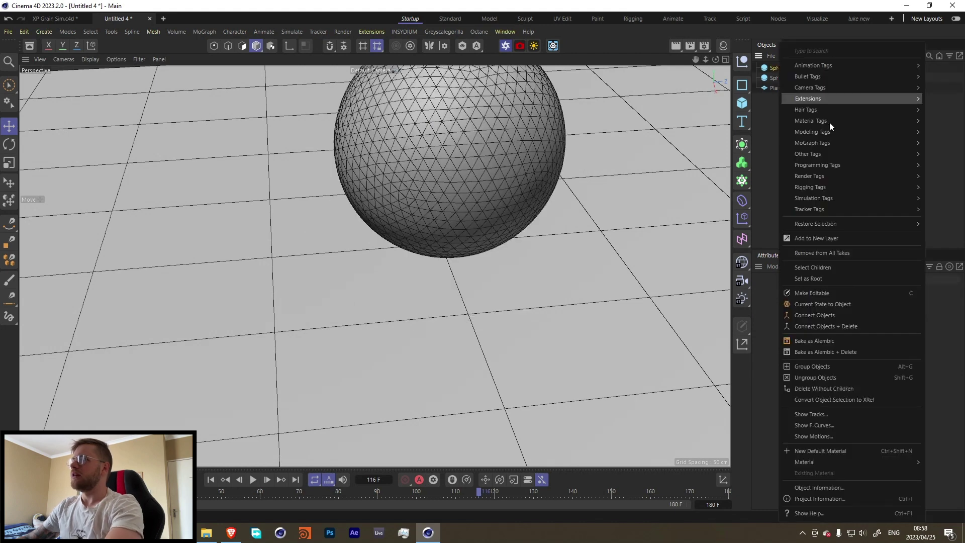
pyautogui.moveTo(818, 197)
pyautogui.click(749, 205)
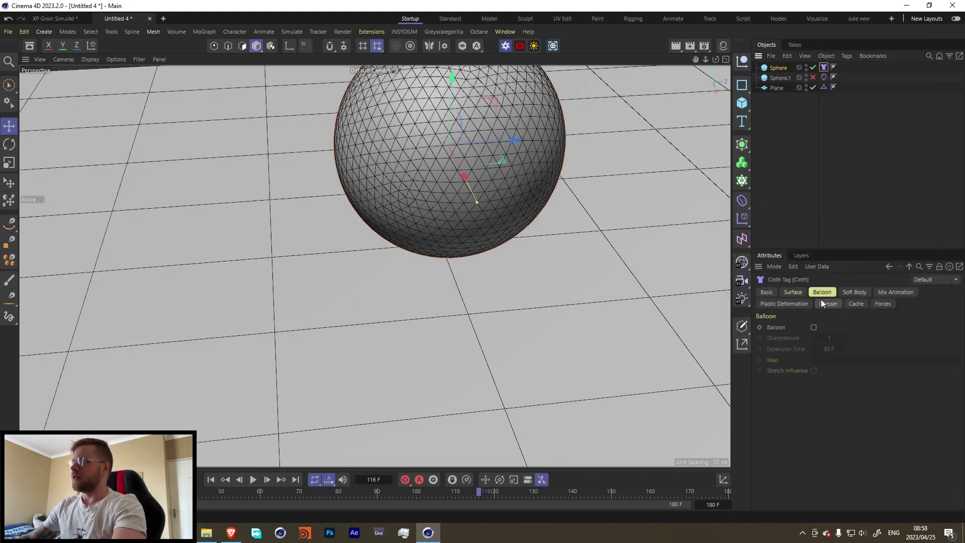
pyautogui.click(814, 328)
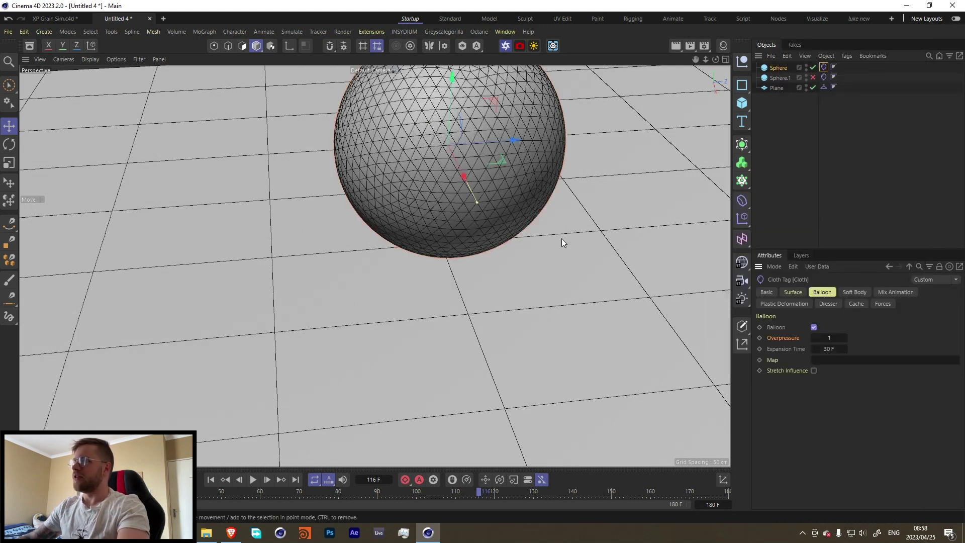
# Add a Vertex Map tag to the active cloth sphere
pyautogui.rightClick(783, 68)
pyautogui.write('vert')
pyautogui.moveTo(826, 74)
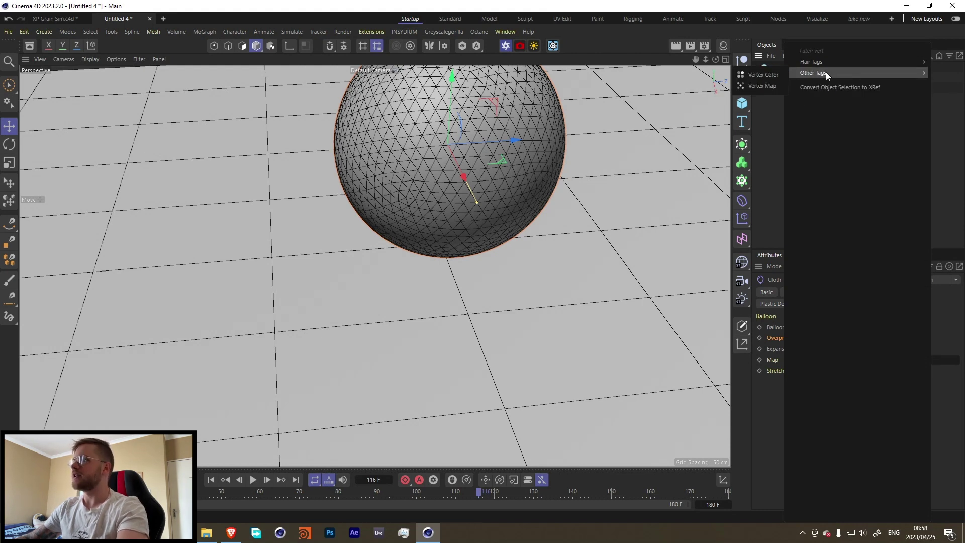
pyautogui.click(766, 85)
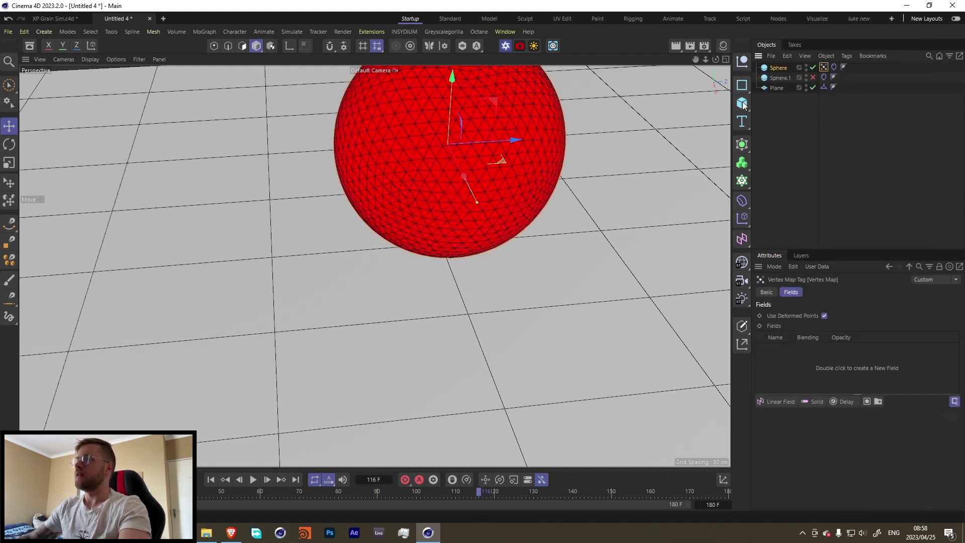
# Create another sphere at the scene origin with a radius of 25 cm
pyautogui.moveTo(748, 117); pyautogui.dragTo(844, 158)
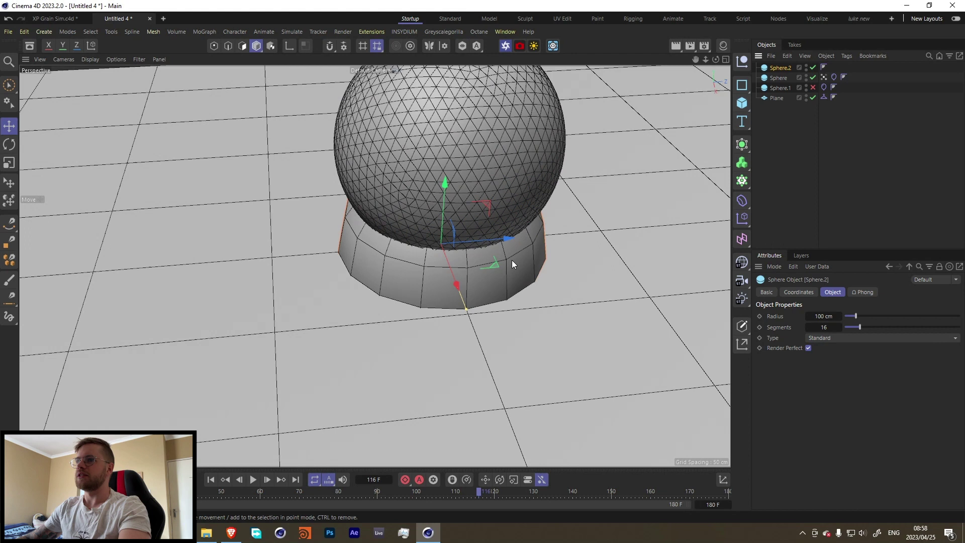
pyautogui.doubleClick(823, 316)
pyautogui.write('25')
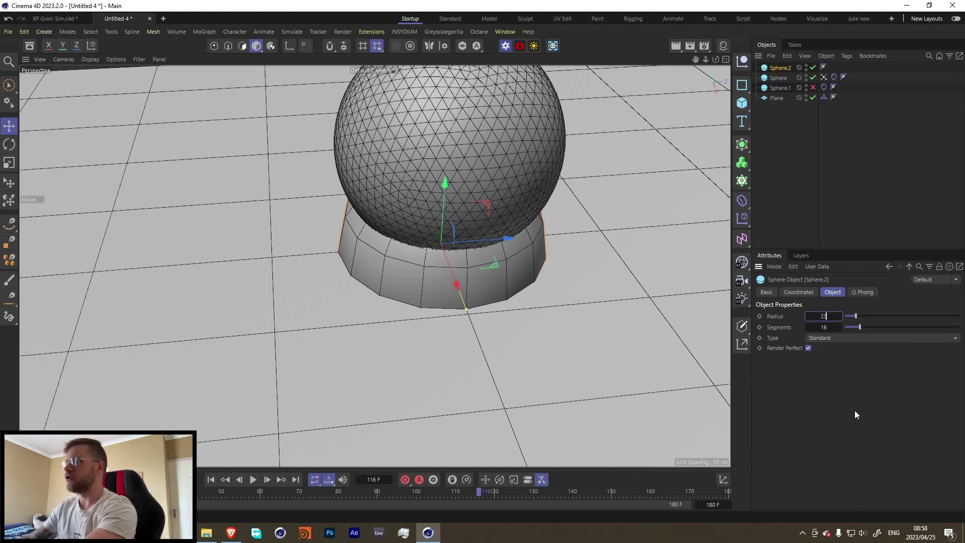
pyautogui.press('Return')
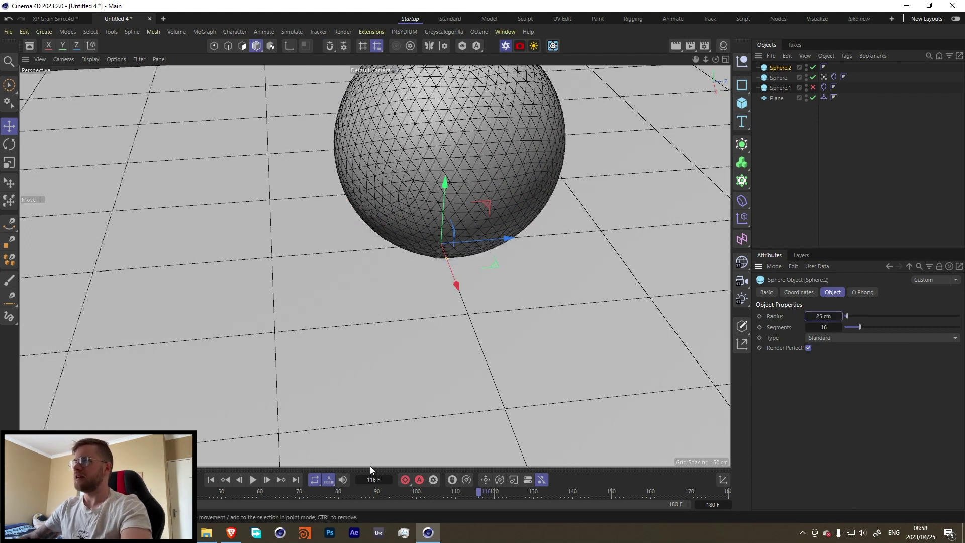
# Move the 25 cm sphere out beside the large cloth sphere and raise it slightly, with the vertex map displayed
pyautogui.click(824, 77)
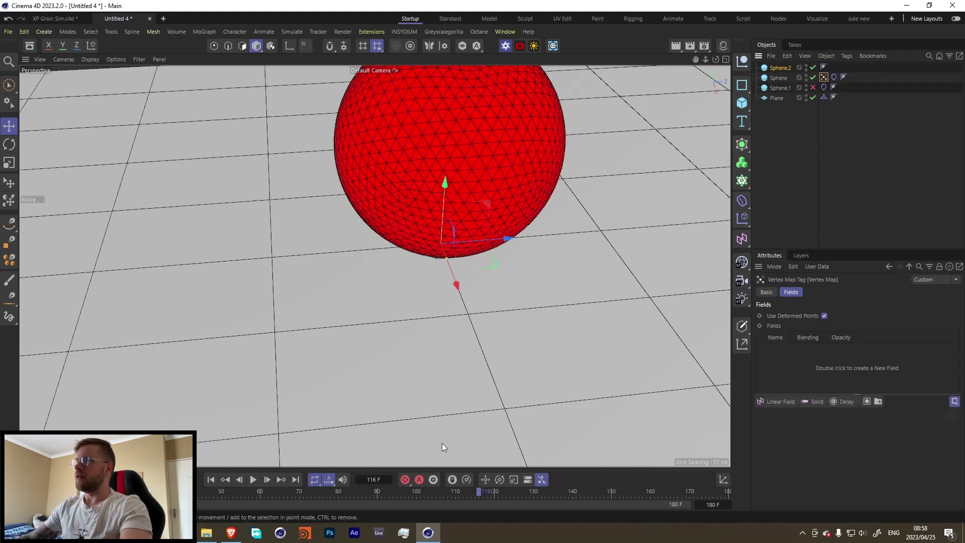
pyautogui.click(781, 68)
pyautogui.moveTo(473, 241); pyautogui.dragTo(314, 250)
pyautogui.moveTo(279, 202); pyautogui.dragTo(278, 177)
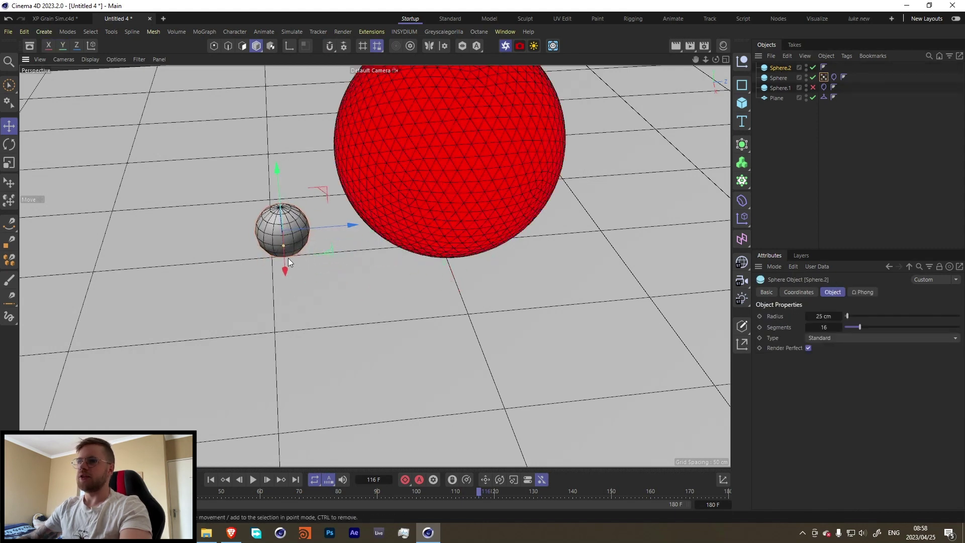
# Play the simulation from the first frame, pause it and examine how the vertex-mapped sphere deforms near the small sphere
pyautogui.click(210, 479)
pyautogui.click(254, 481)
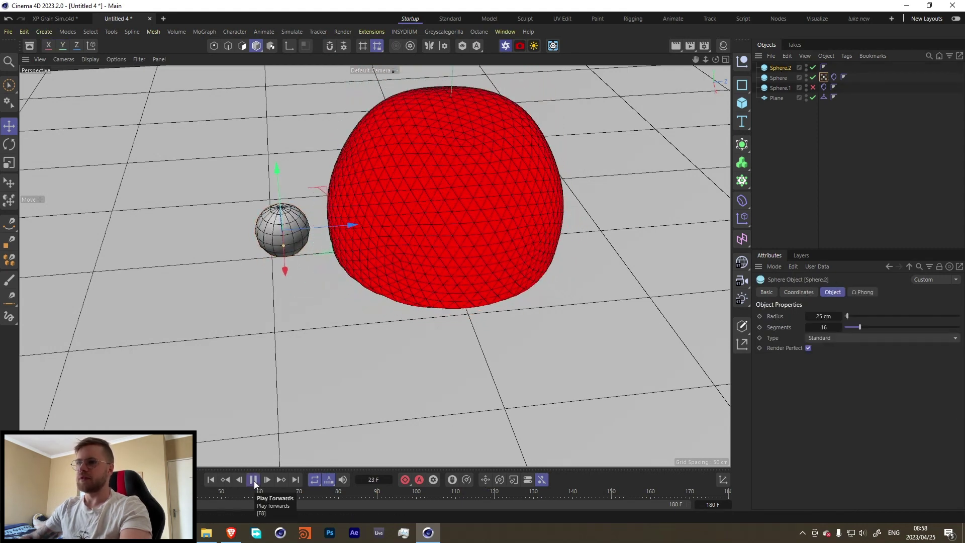
pyautogui.click(254, 480)
# Turn off the cloth sphere's Balloon option, set its Bendiness to 50 and Stretchiness to 100, and replay the simulation from the first frame
pyautogui.click(834, 77)
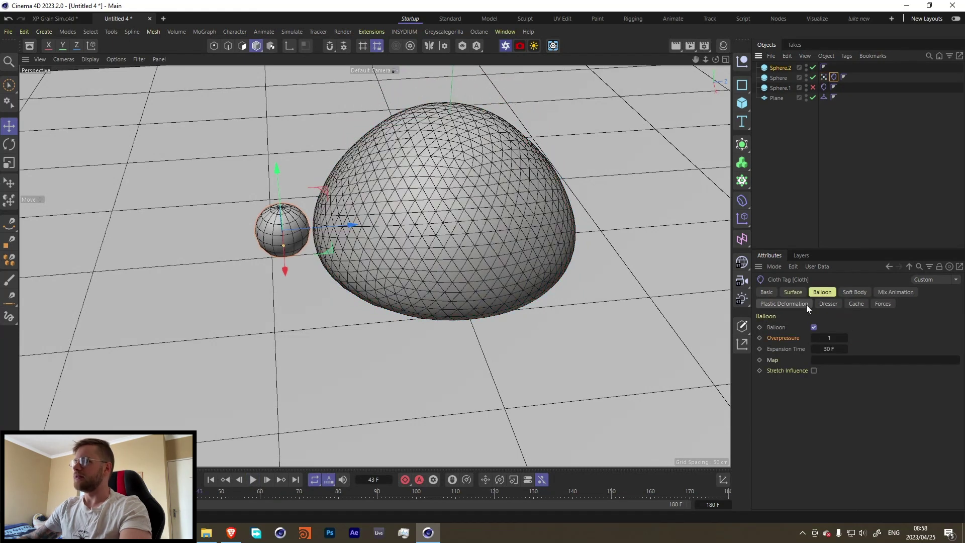
pyautogui.click(813, 327)
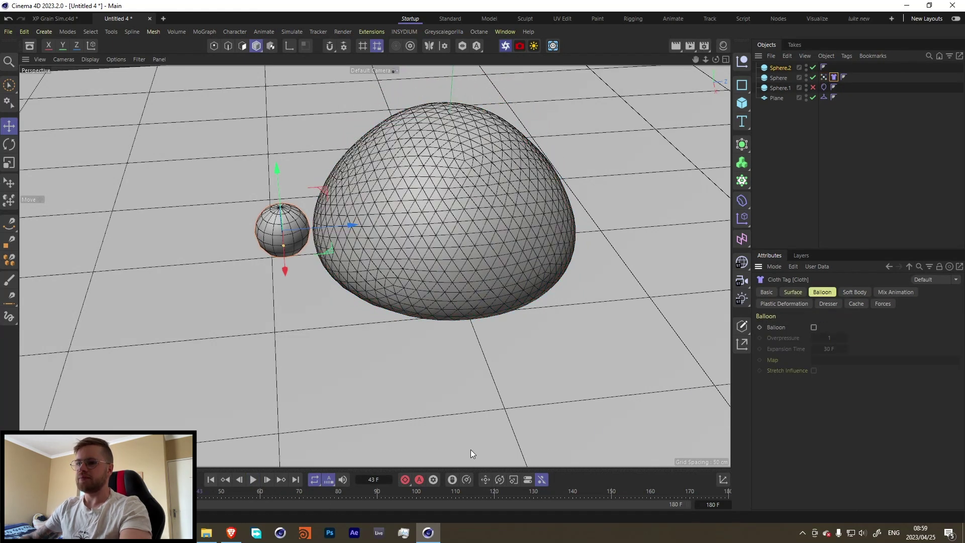
pyautogui.click(792, 292)
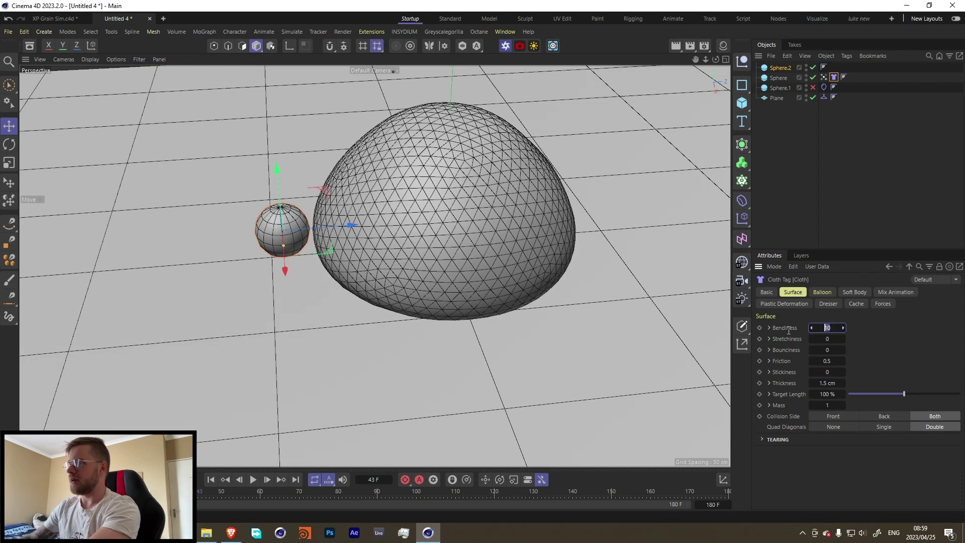
pyautogui.click(836, 337)
pyautogui.write('100')
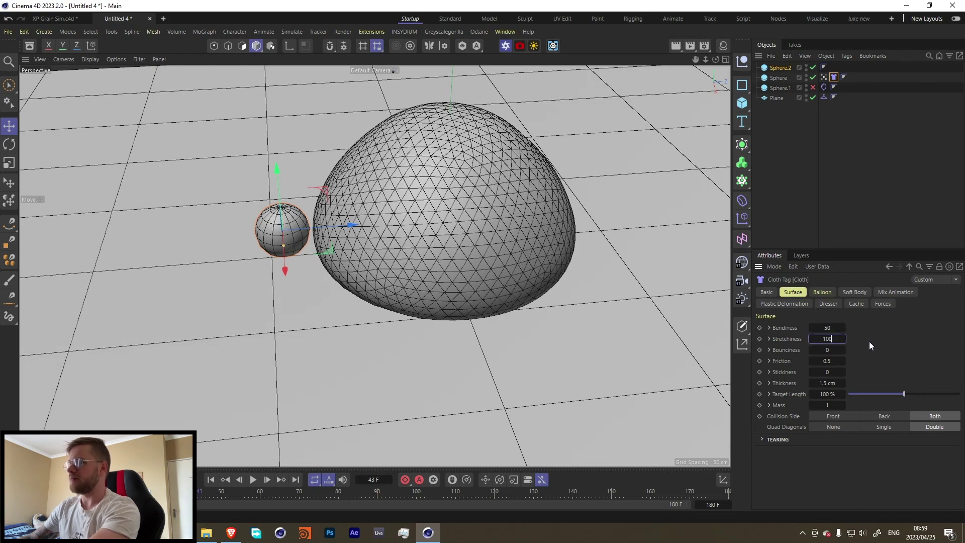
pyautogui.click(211, 480)
pyautogui.click(253, 480)
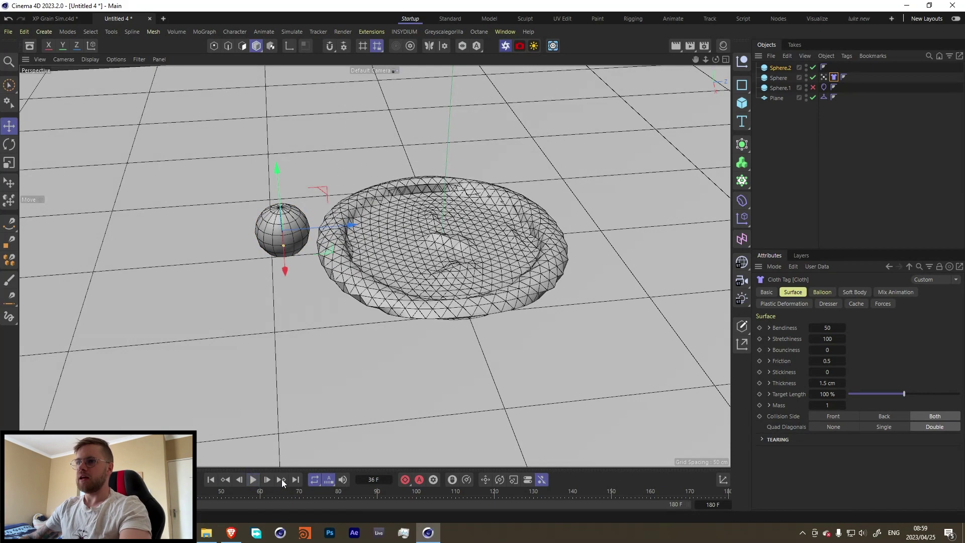
# Add the small sphere and a duplicate of it to the Vertex Map's fields, with the duplicate blended as Max
pyautogui.click(823, 77)
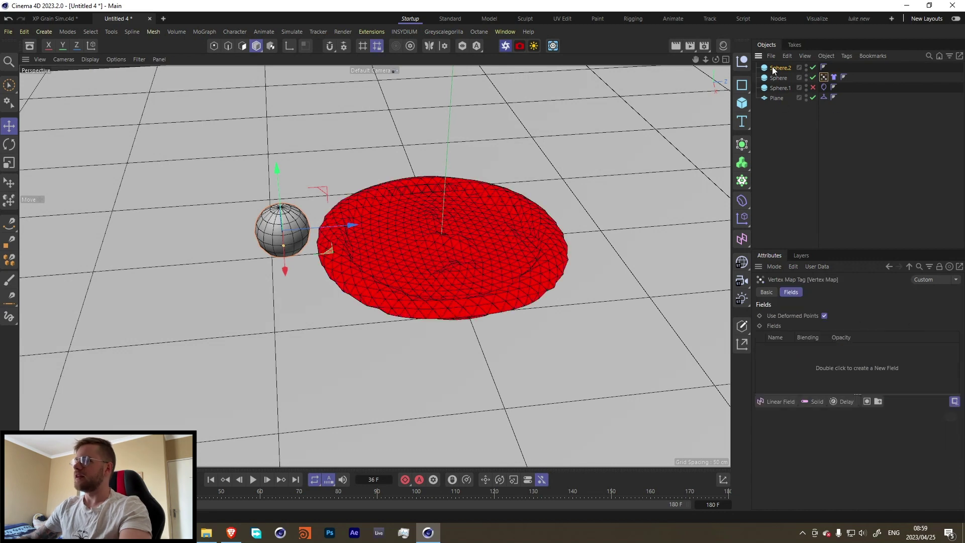
pyautogui.moveTo(872, 206); pyautogui.dragTo(817, 348)
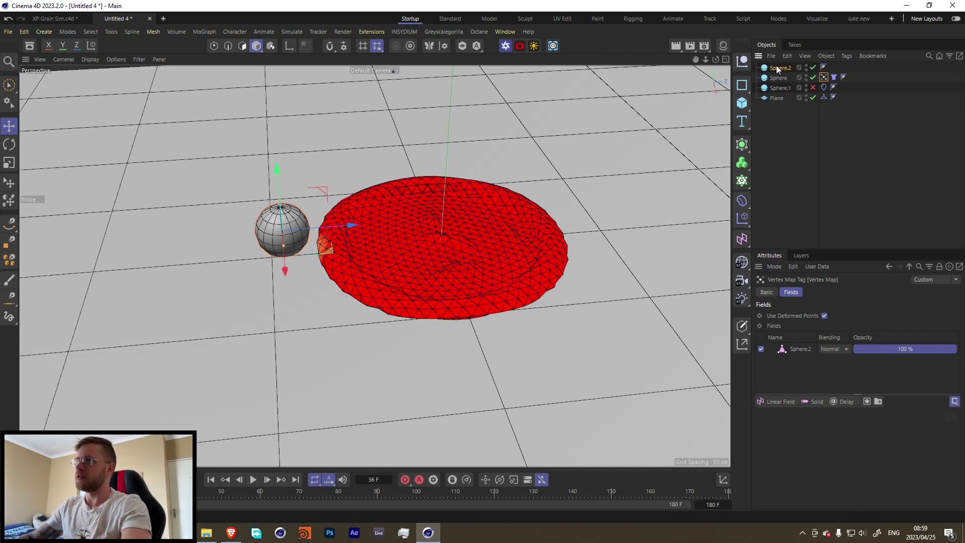
pyautogui.keyDown('ctrl'); pyautogui.moveTo(782, 62); pyautogui.dragTo(782, 62); pyautogui.keyUp('ctrl')
pyautogui.click(830, 89)
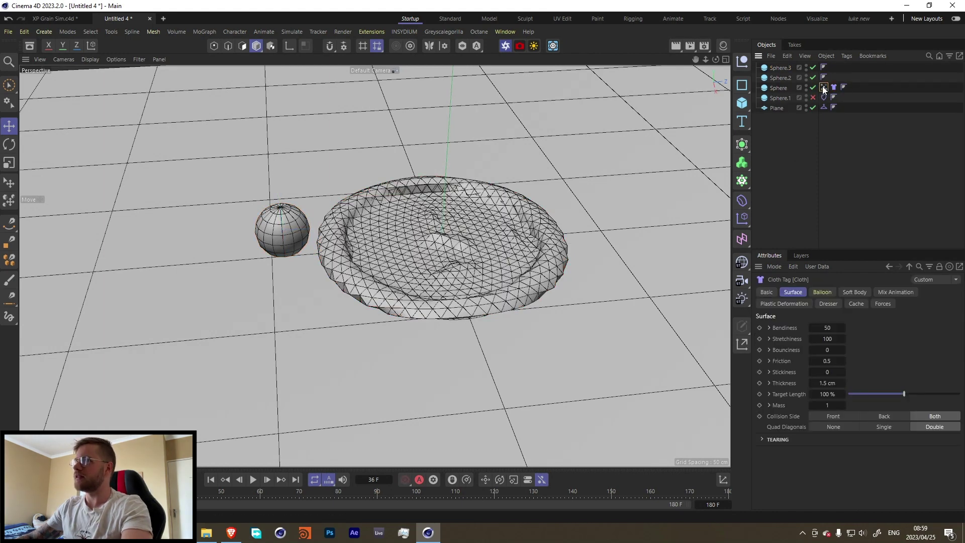
pyautogui.click(824, 88)
pyautogui.click(843, 348)
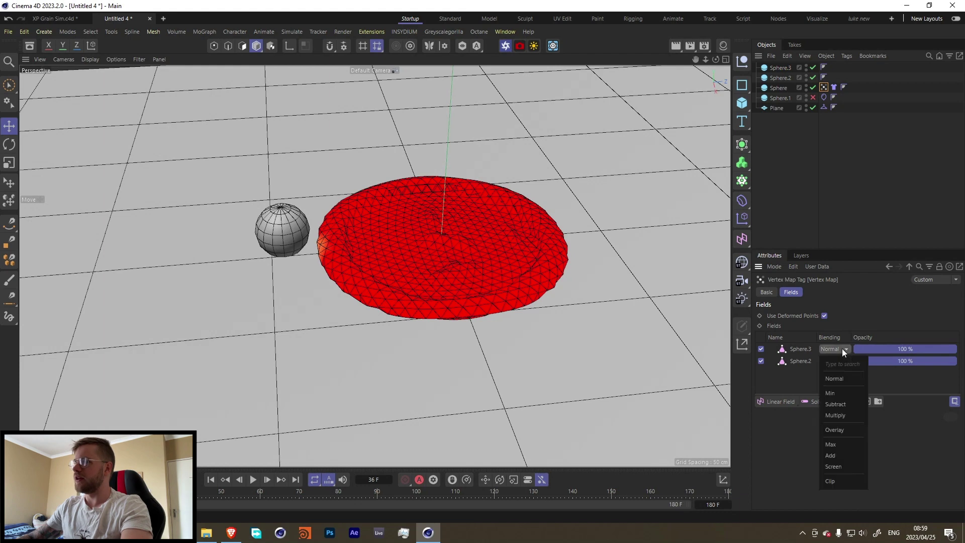
pyautogui.click(836, 446)
# Position the duplicate and the original small sphere on opposite edges of the collapsed cloth so both affect the vertex map
pyautogui.click(780, 67)
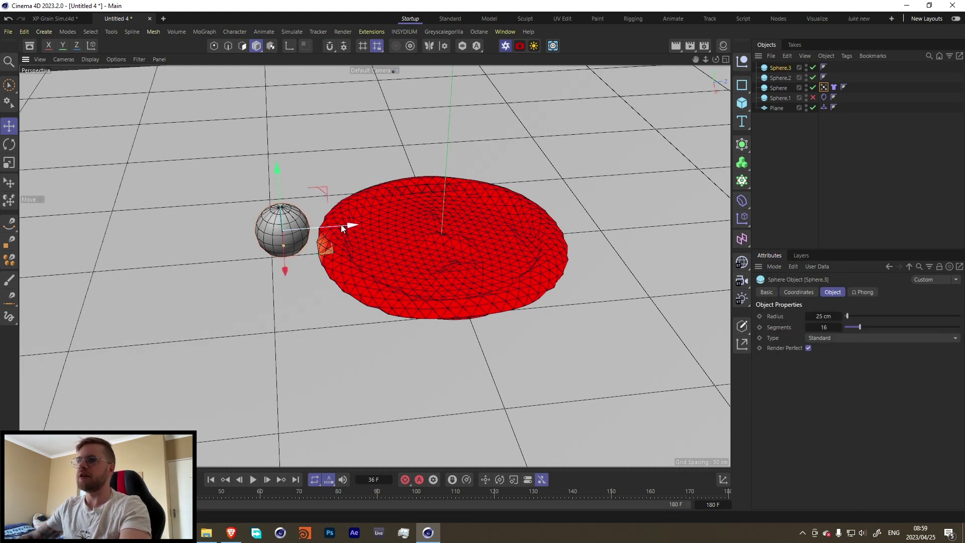
pyautogui.moveTo(342, 229); pyautogui.dragTo(585, 212)
pyautogui.moveTo(539, 179); pyautogui.dragTo(538, 190)
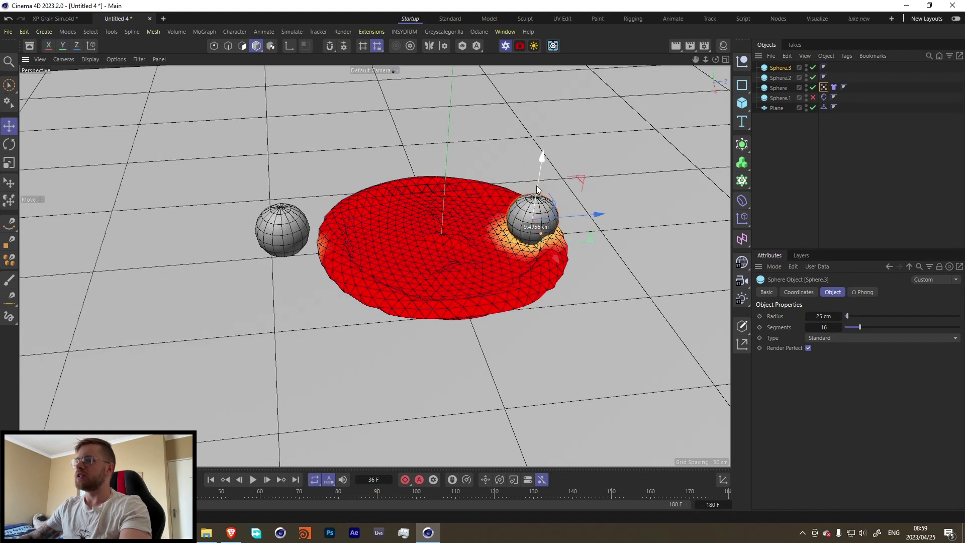
pyautogui.click(282, 229)
pyautogui.moveTo(322, 230); pyautogui.dragTo(396, 233)
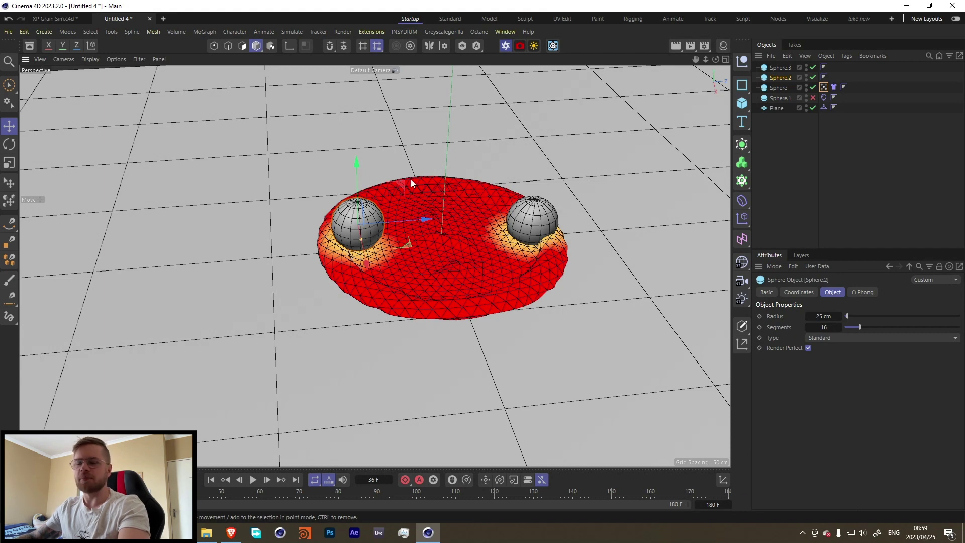
# Enable Balloon on the cloth with the Vertex Map as its Map, and play the simulation from the first frame
pyautogui.click(835, 88)
pyautogui.click(823, 292)
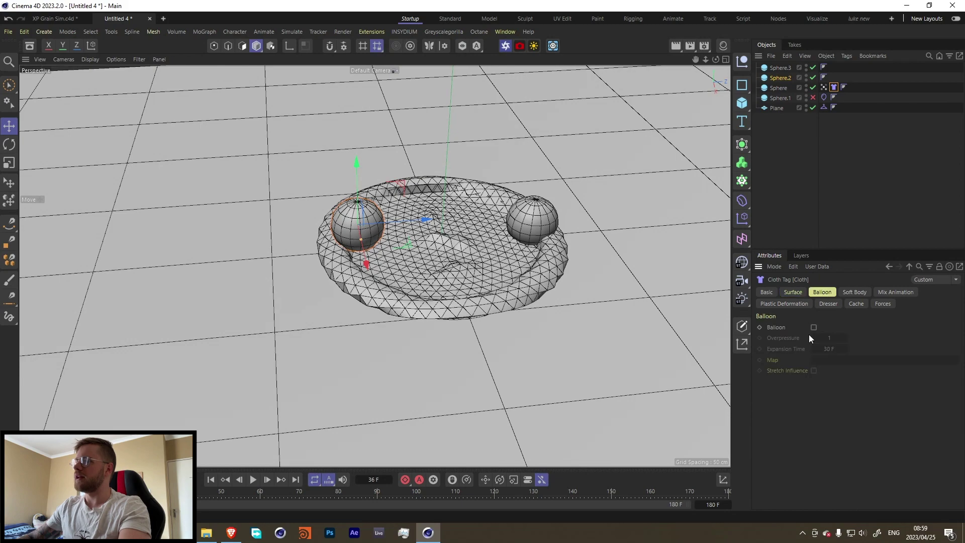
pyautogui.moveTo(825, 87); pyautogui.dragTo(845, 361)
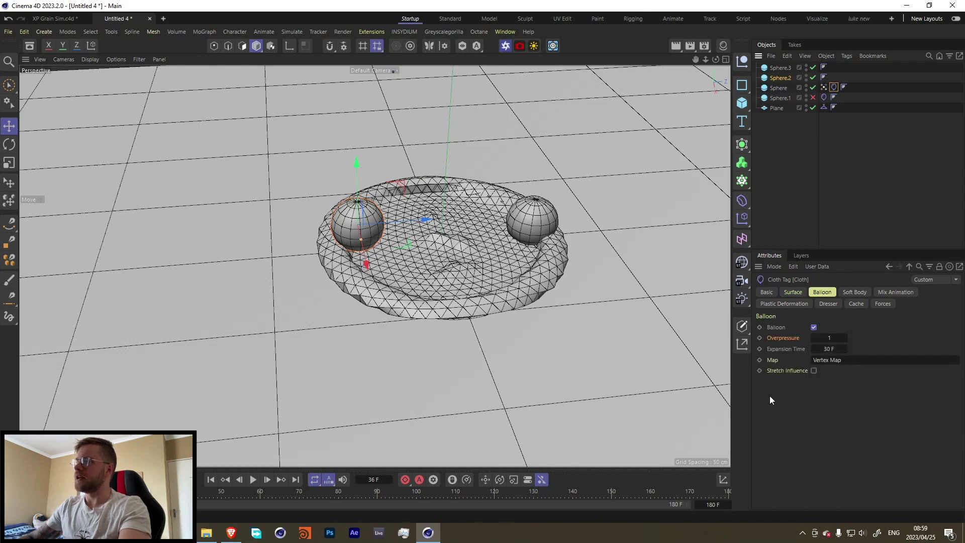
pyautogui.click(213, 481)
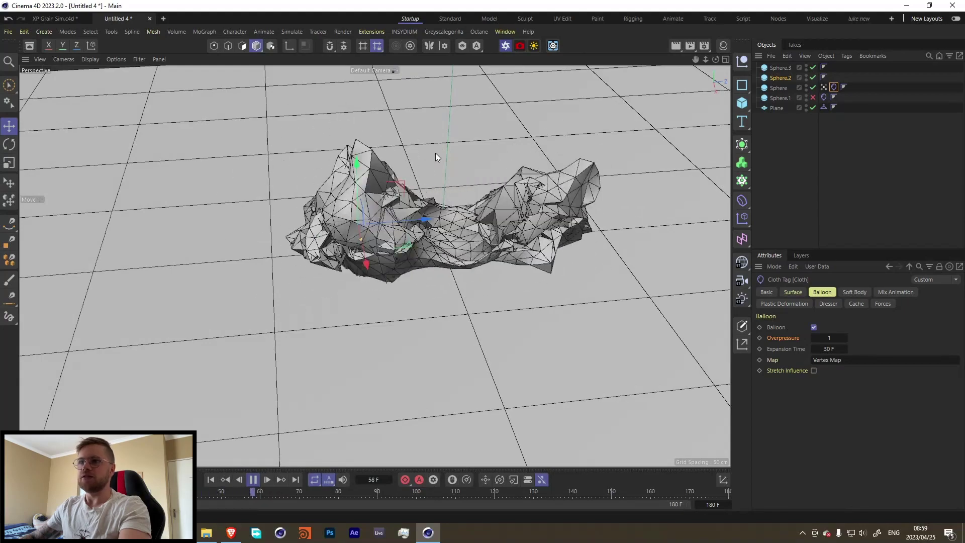
pyautogui.click(260, 488)
# Move both small spheres clear of the cloth on opposite sides and delete the duplicate sphere
pyautogui.click(568, 225)
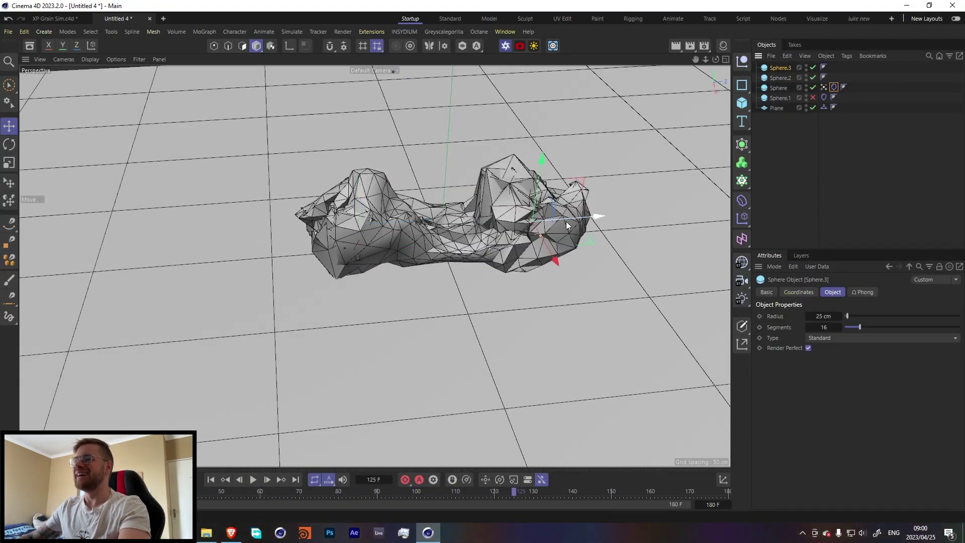
pyautogui.moveTo(567, 225); pyautogui.dragTo(630, 225)
pyautogui.click(413, 224)
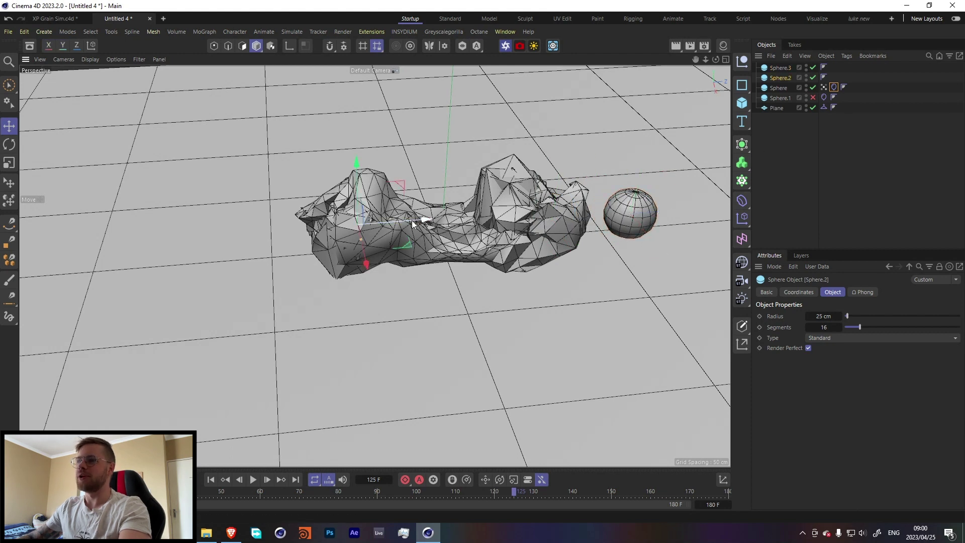
pyautogui.moveTo(412, 224); pyautogui.dragTo(284, 232)
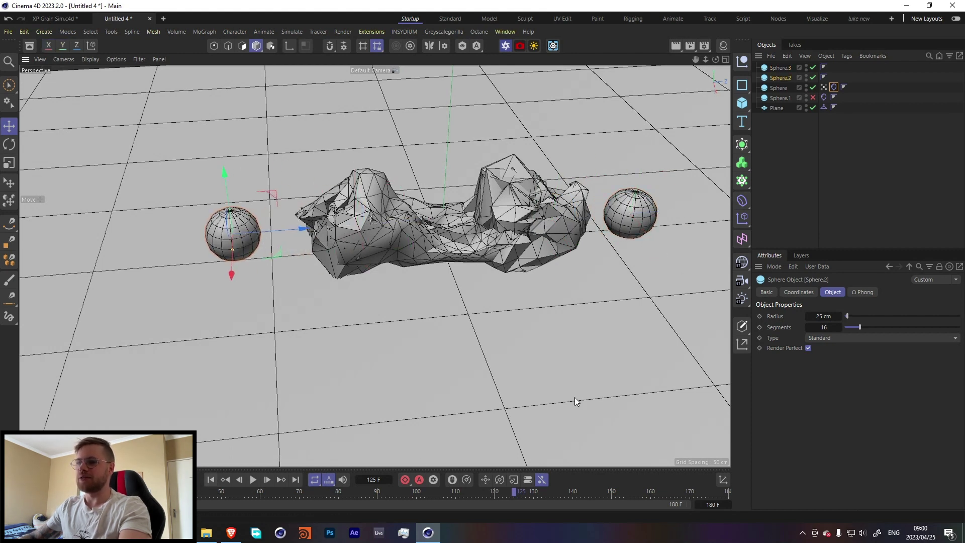
pyautogui.click(778, 68)
pyautogui.press('Delete')
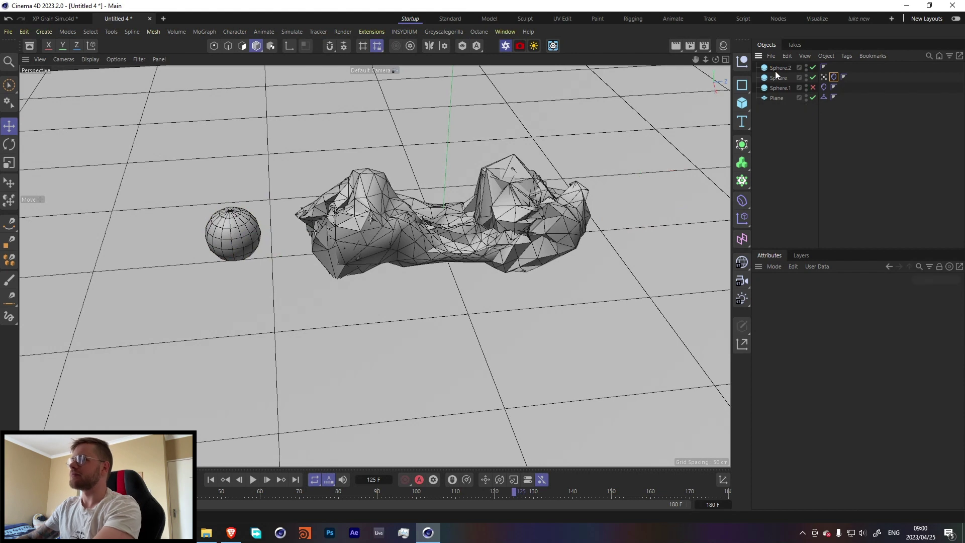
# Keyframe the small sphere's Z position at -195.3664 cm on frame 29 and 220.5433 cm on frame 91, and play the simulation
pyautogui.click(775, 70)
pyautogui.click(139, 494)
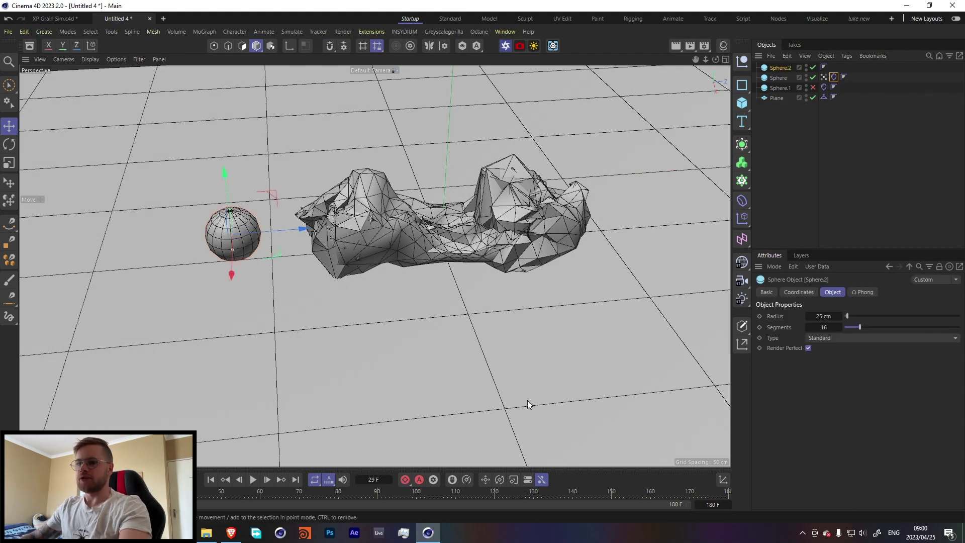
pyautogui.click(799, 292)
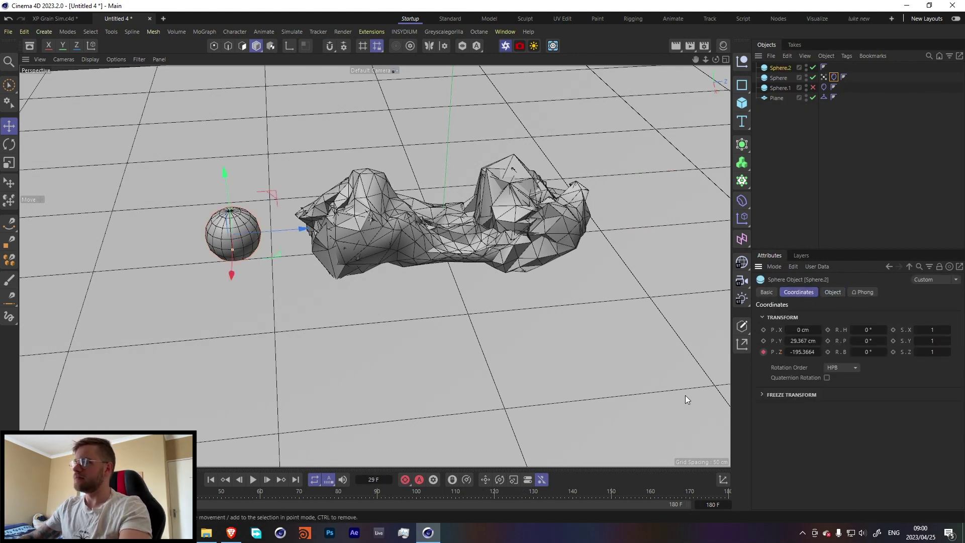
pyautogui.click(383, 492)
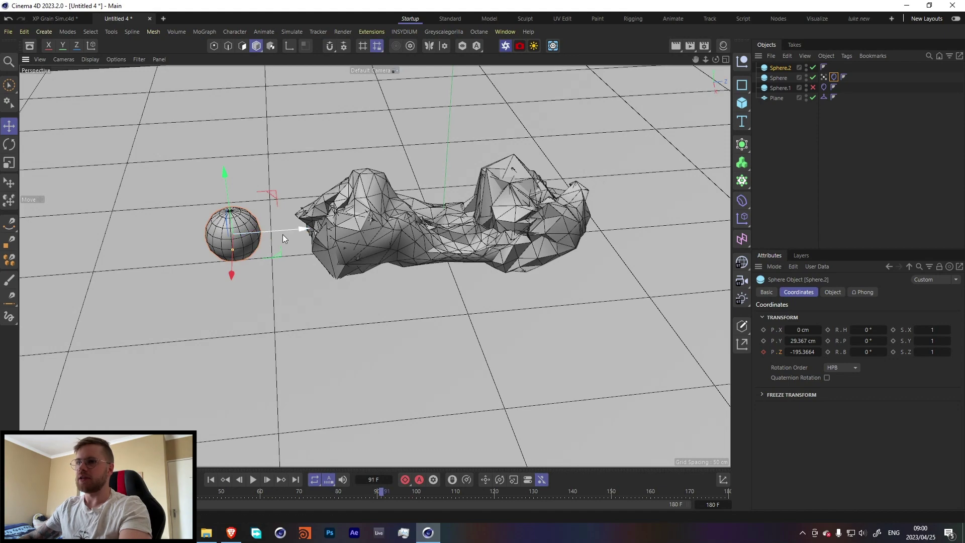
pyautogui.moveTo(282, 235); pyautogui.dragTo(713, 203)
pyautogui.click(764, 352)
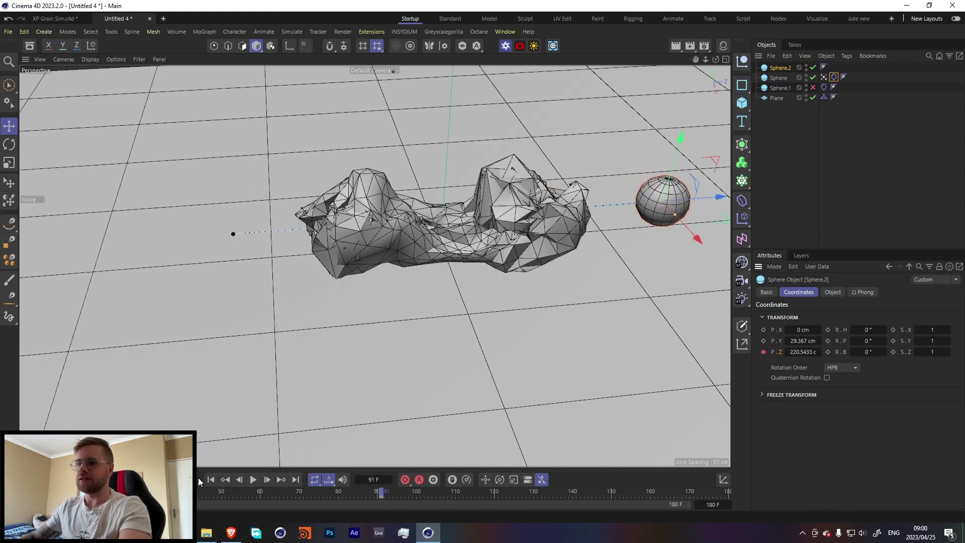
pyautogui.click(253, 479)
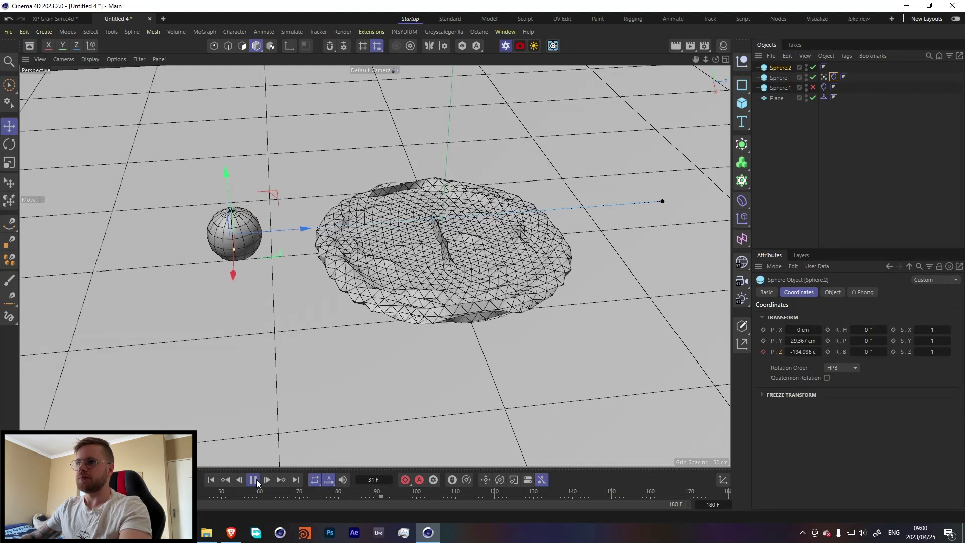
pyautogui.click(254, 480)
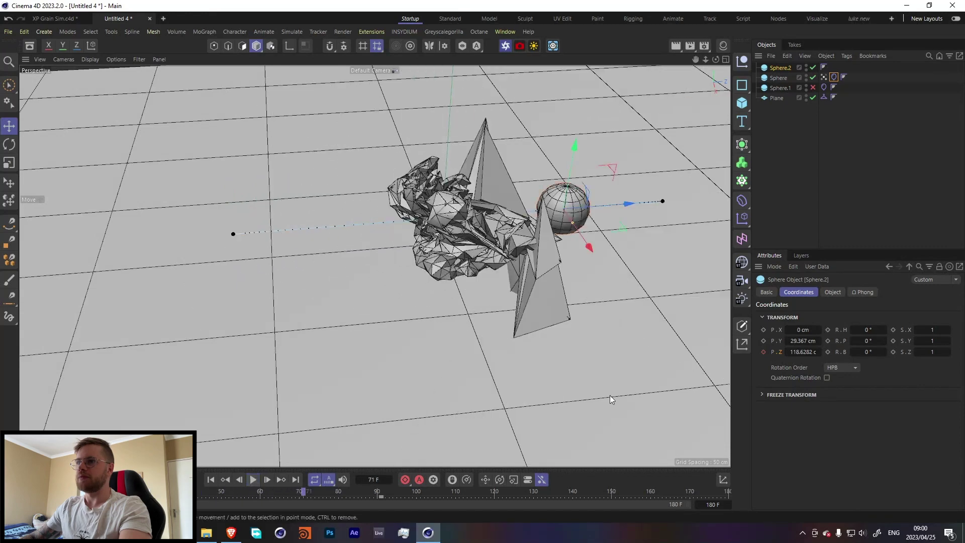
# Set the cloth's balloon Overpressure to 0.2 and replay the simulation from the first frame
pyautogui.click(834, 78)
pyautogui.moveTo(823, 340); pyautogui.dragTo(852, 345)
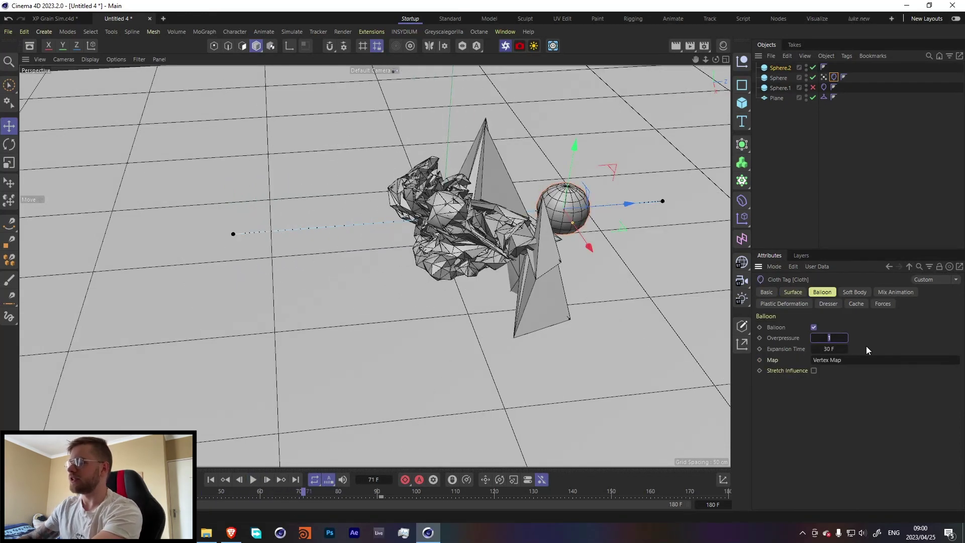
pyautogui.write('0.2')
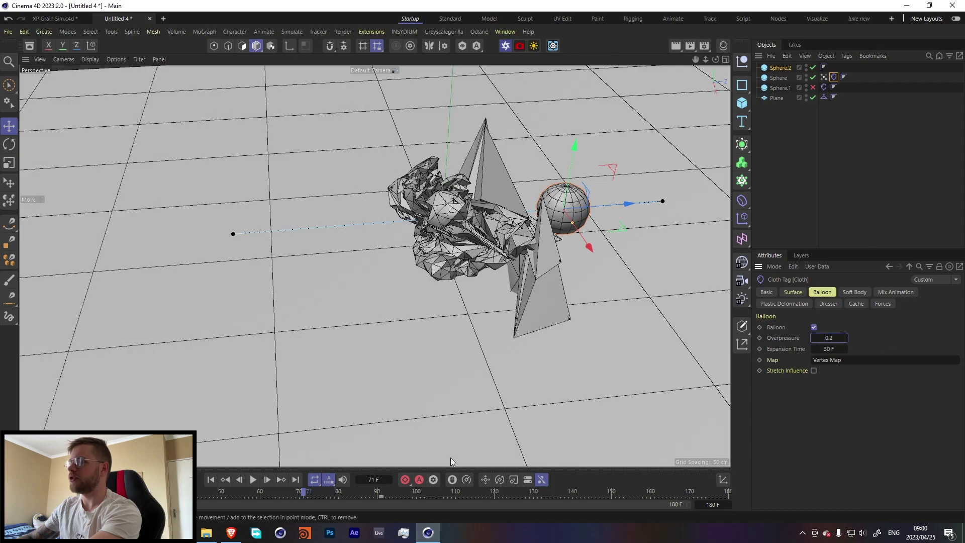
pyautogui.click(211, 479)
pyautogui.click(253, 479)
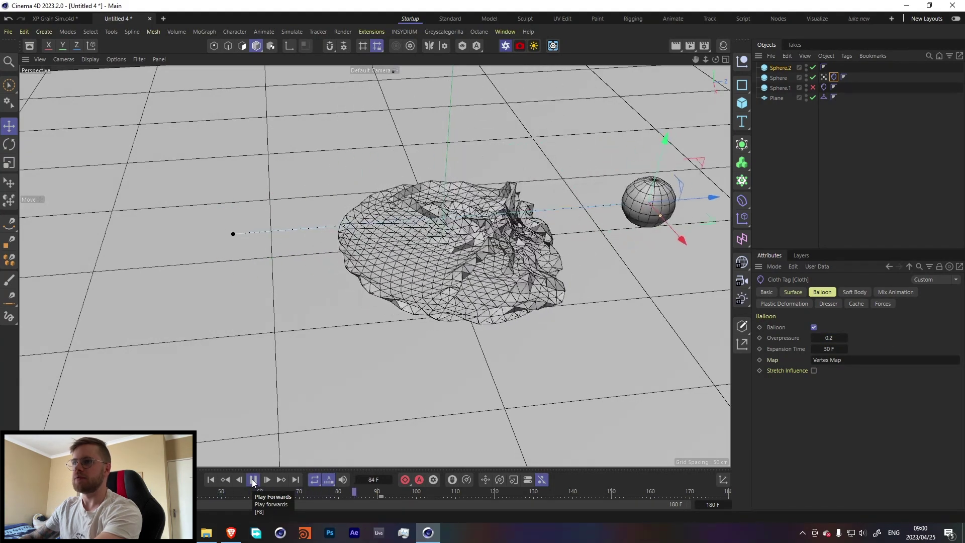
pyautogui.click(254, 480)
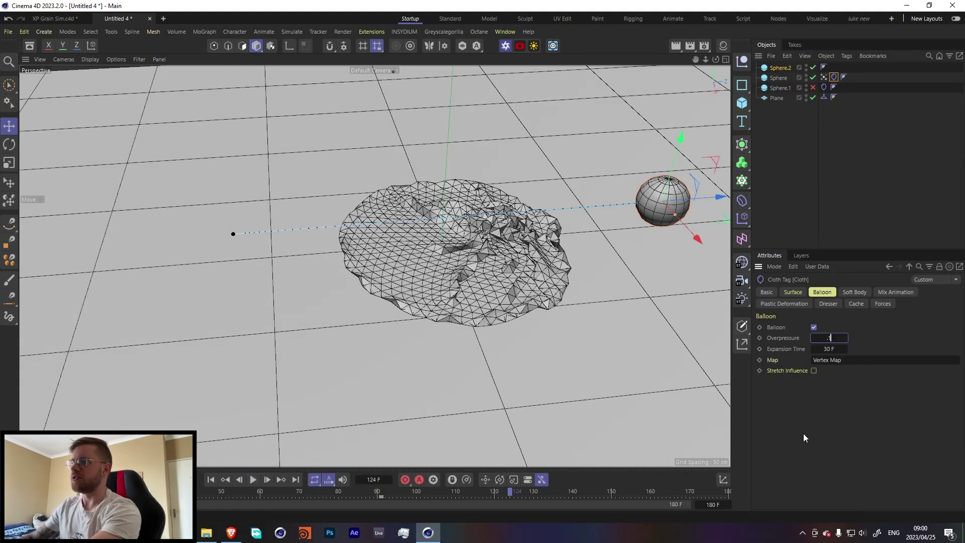
# Set the cloth's balloon Overpressure to 0.1 and replay the simulation from the first frame
pyautogui.click(211, 480)
pyautogui.click(254, 480)
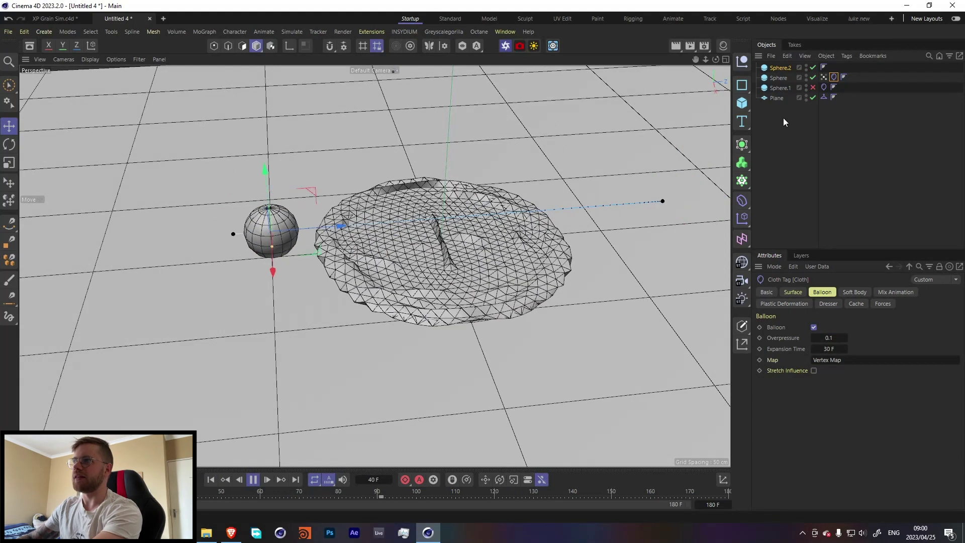
pyautogui.click(253, 481)
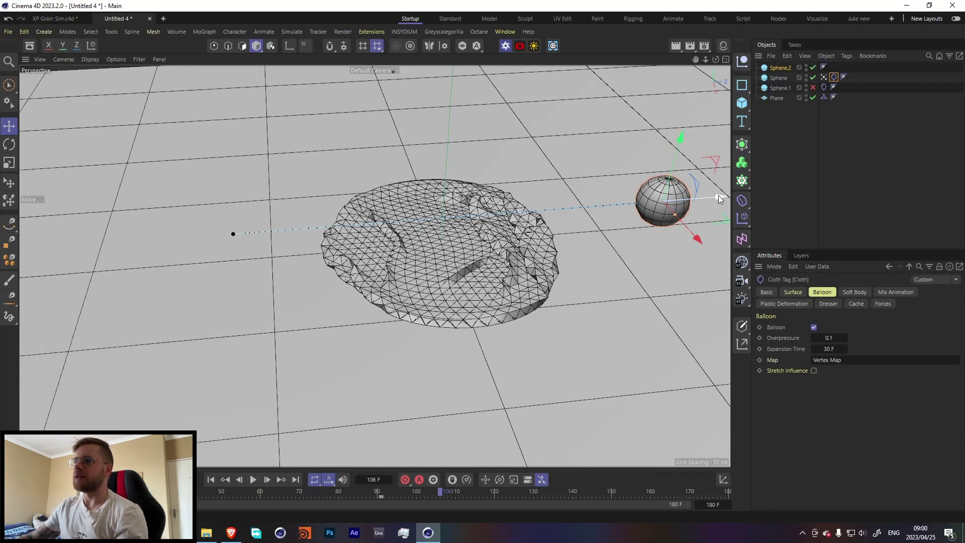
# Move the small sphere back over the cloth and lower it onto the inflated area
pyautogui.moveTo(719, 195); pyautogui.dragTo(566, 222)
pyautogui.moveTo(501, 176); pyautogui.dragTo(503, 234)
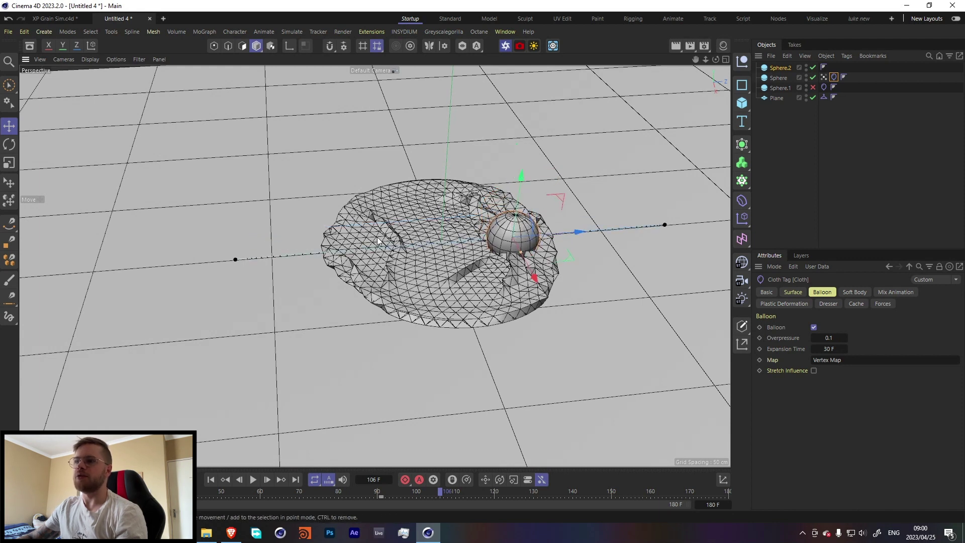
# Delete the vertex-mapped cloth sphere and the small animated sphere
pyautogui.click(777, 78)
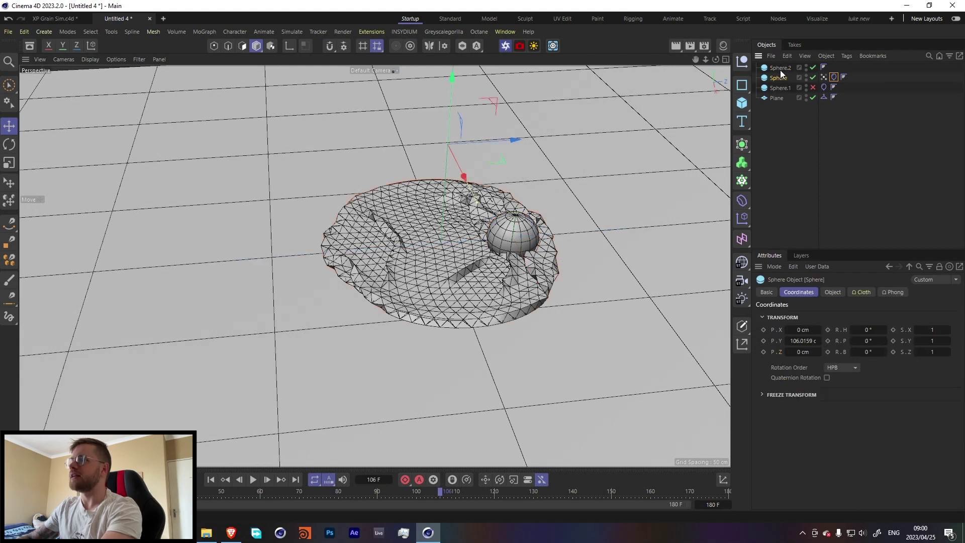
pyautogui.press('Delete')
pyautogui.click(779, 69)
pyautogui.press('Delete')
# Enable the remaining cloth sphere above the plane and play its simulation
pyautogui.click(813, 68)
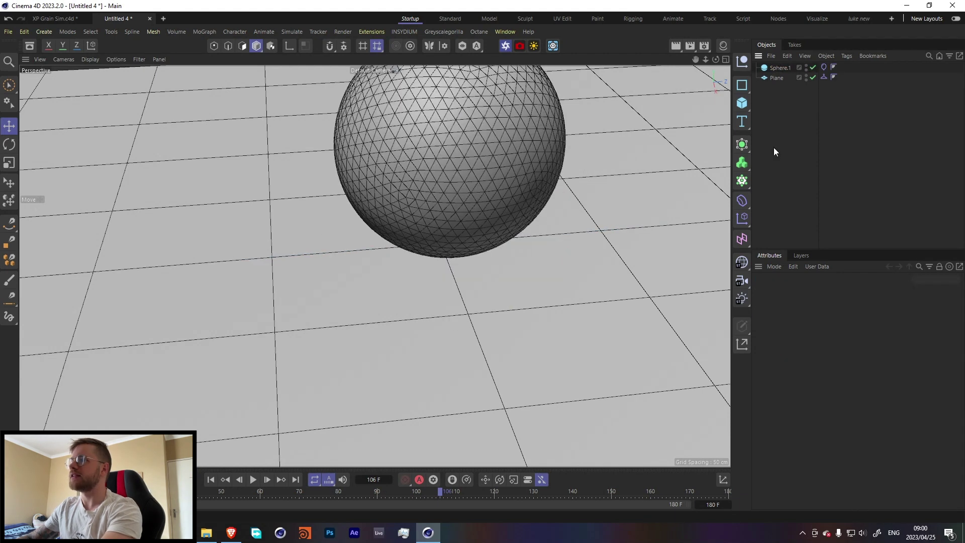
pyautogui.click(247, 480)
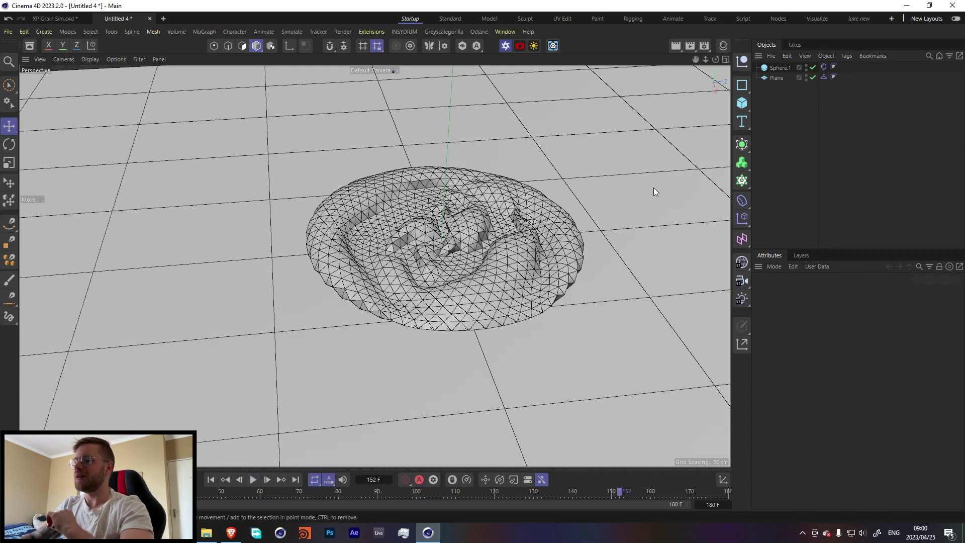
# Add an X-Particles system to the scene and set its emitter shape to Cylinder
pyautogui.click(554, 45)
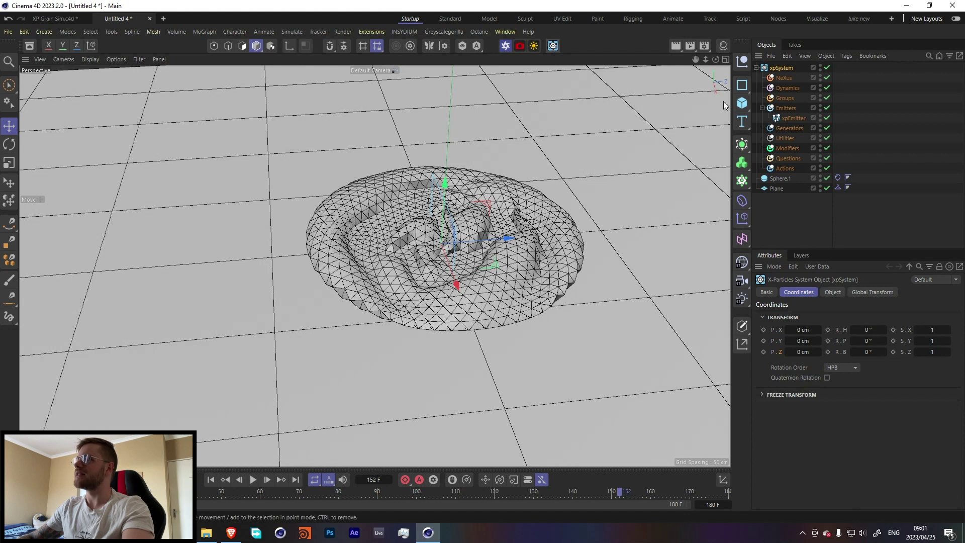
pyautogui.click(792, 119)
pyautogui.click(832, 292)
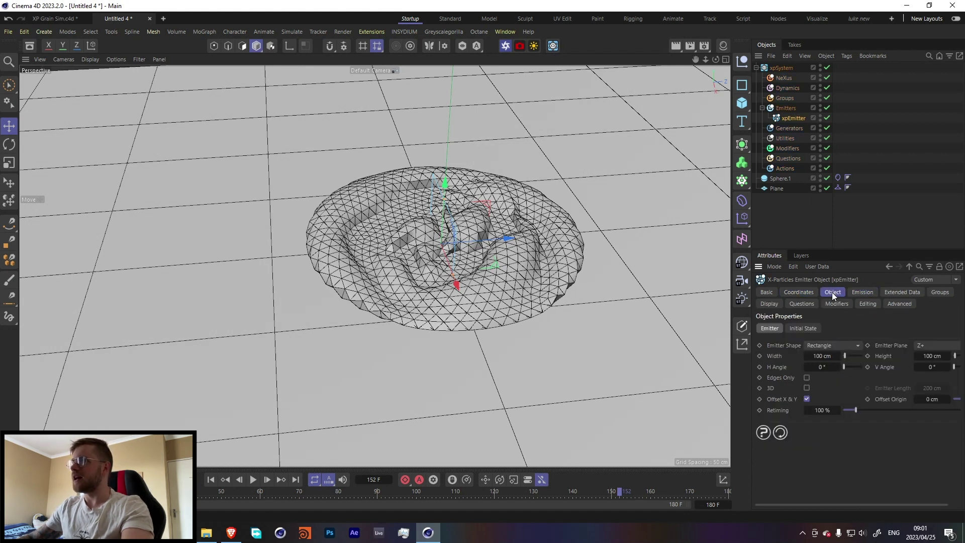
pyautogui.click(824, 346)
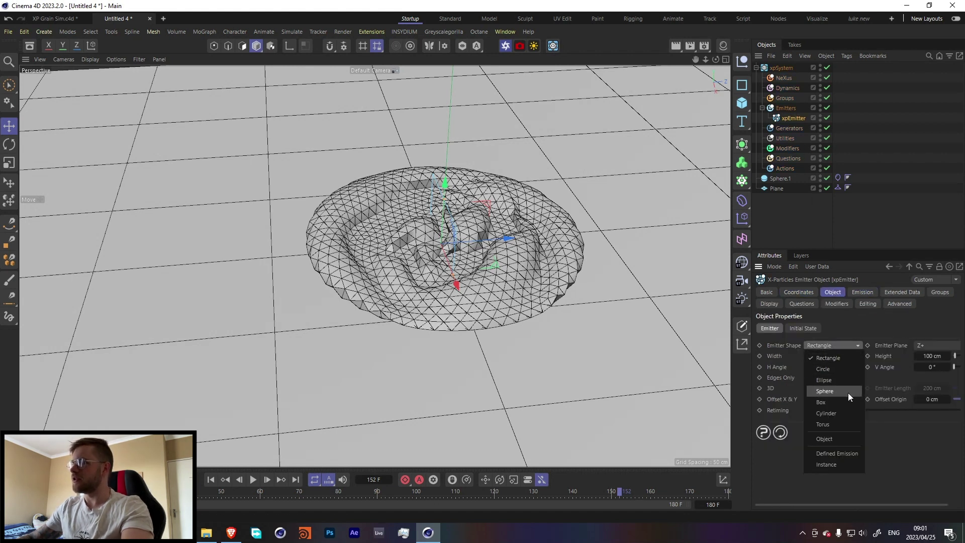
pyautogui.click(827, 413)
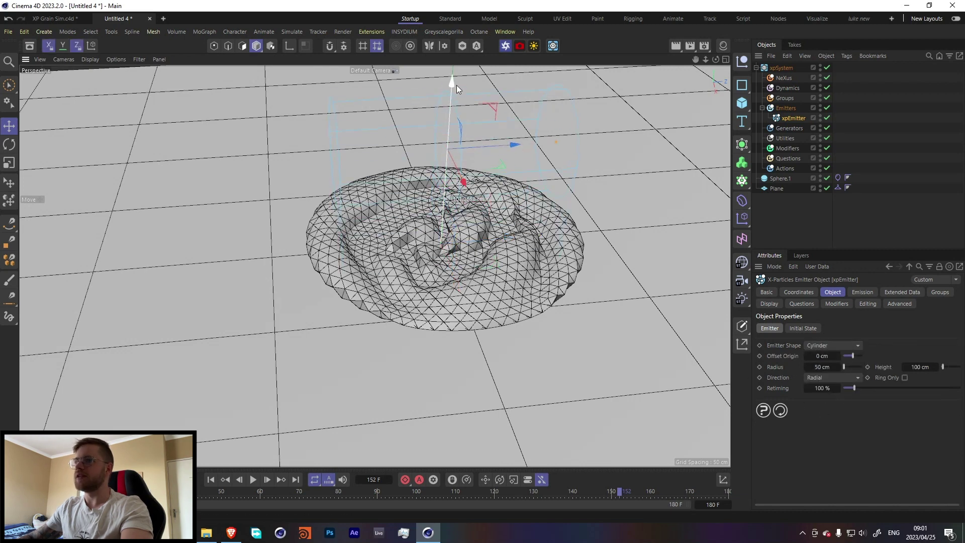
# Raise the emitter to about 109 cm above the plane and rotate its pitch to -90°
pyautogui.press('r')
pyautogui.moveTo(463, 101); pyautogui.dragTo(508, 150)
pyautogui.scroll(-3, 482, 145)
pyautogui.keyDown('alt'); pyautogui.moveTo(375, 267); pyautogui.dragTo(419, 225); pyautogui.keyUp('alt')
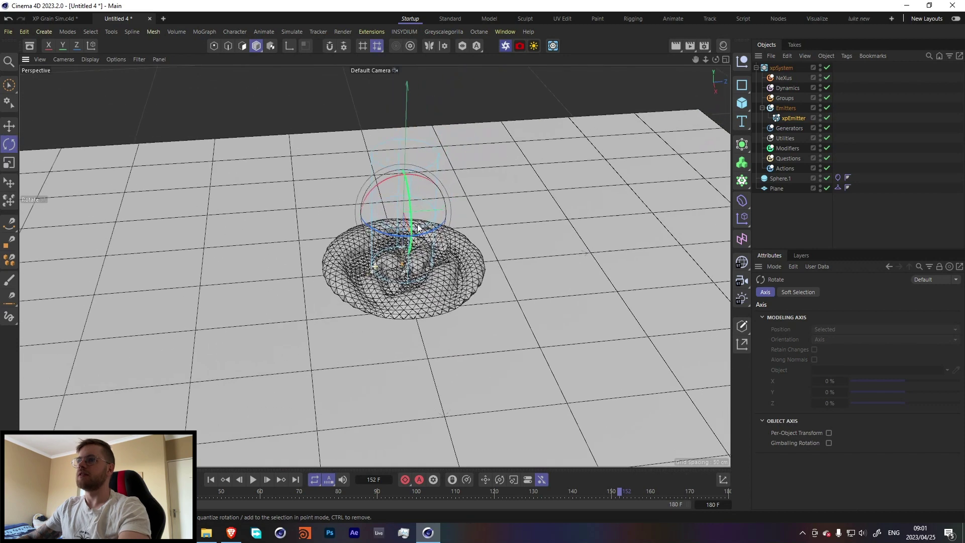
# Set the cylinder emitter's height to 3 cm and its radius to 230 cm
pyautogui.click(794, 119)
pyautogui.click(808, 293)
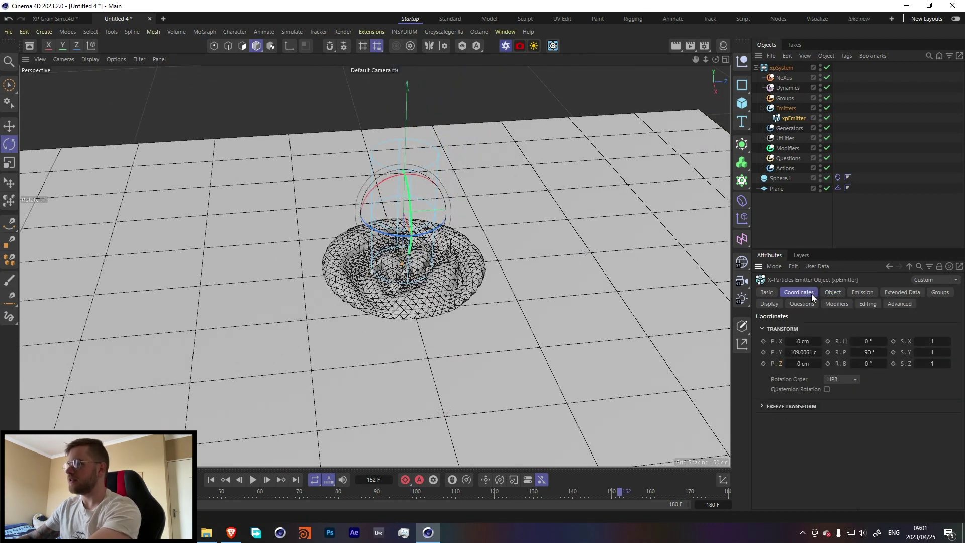
pyautogui.click(833, 293)
pyautogui.click(929, 367)
pyautogui.write('3')
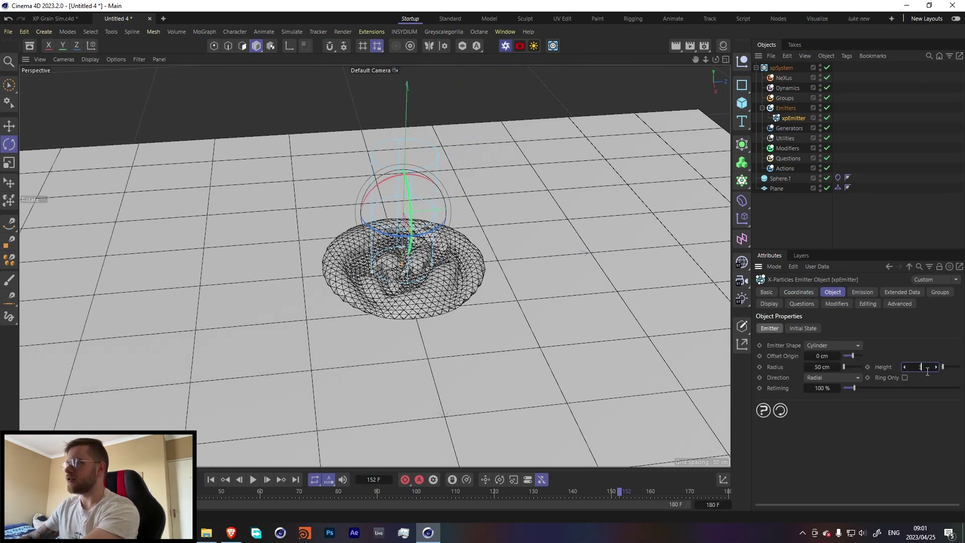
pyautogui.click(832, 368)
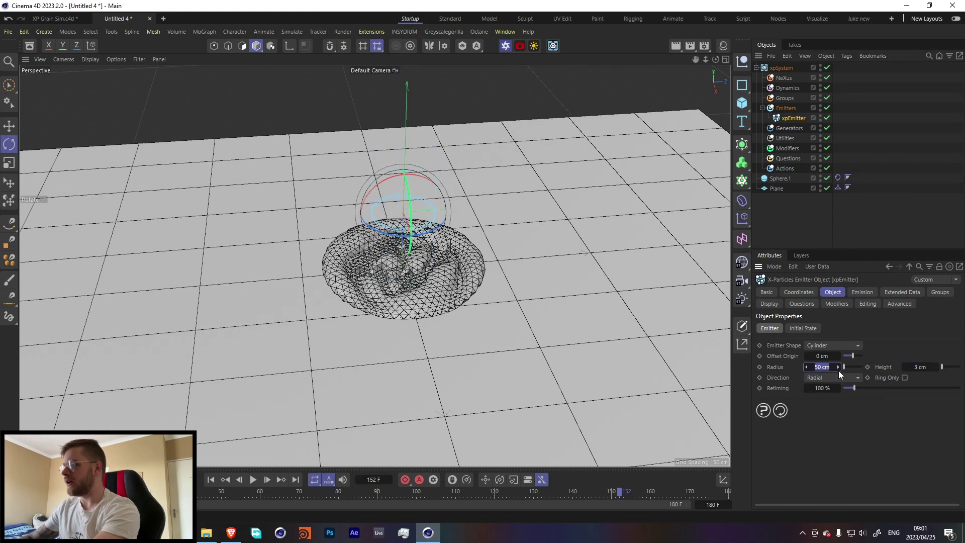
pyautogui.write('230')
pyautogui.press('Return')
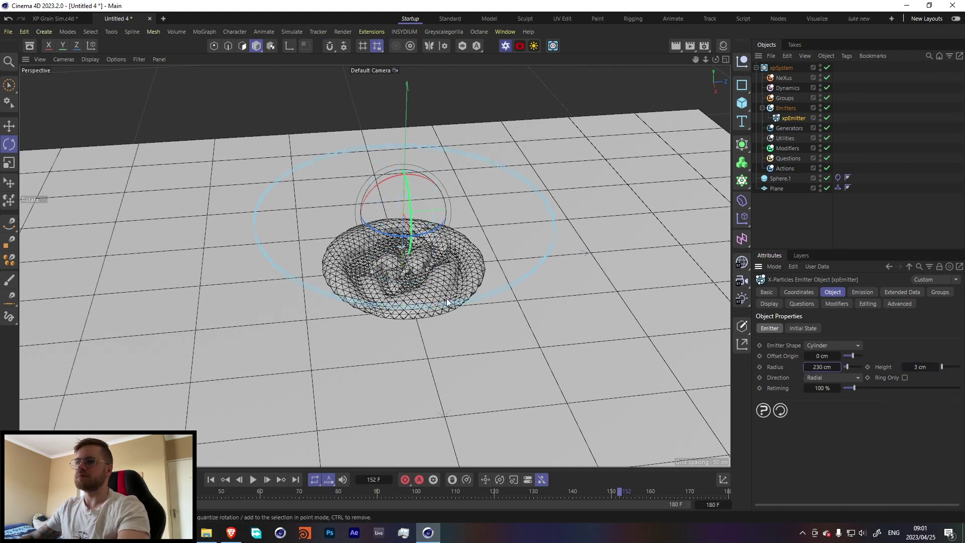
pyautogui.press('e')
pyautogui.keyDown('alt'); pyautogui.moveTo(397, 272); pyautogui.dragTo(428, 218); pyautogui.keyUp('alt')
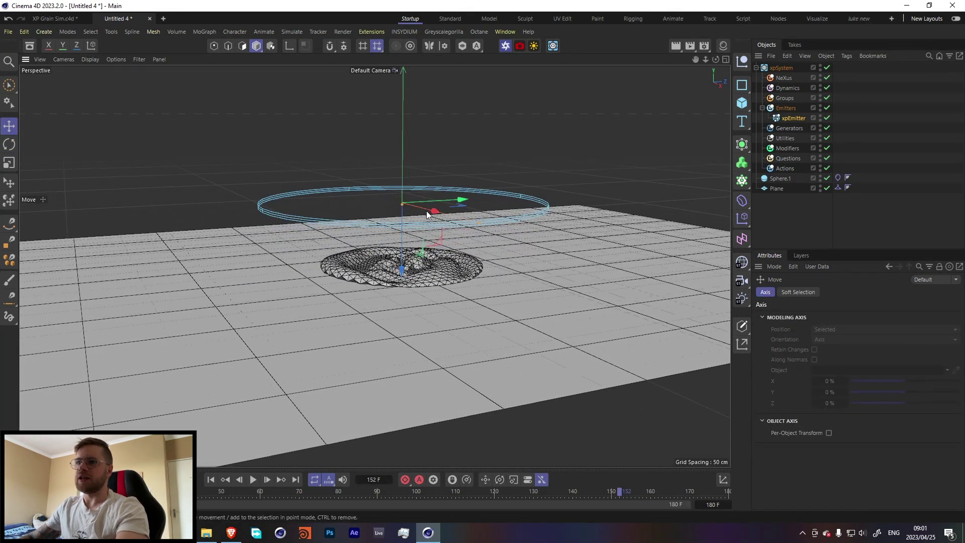
pyautogui.keyDown('alt'); pyautogui.moveTo(426, 256); pyautogui.dragTo(365, 289); pyautogui.keyUp('alt')
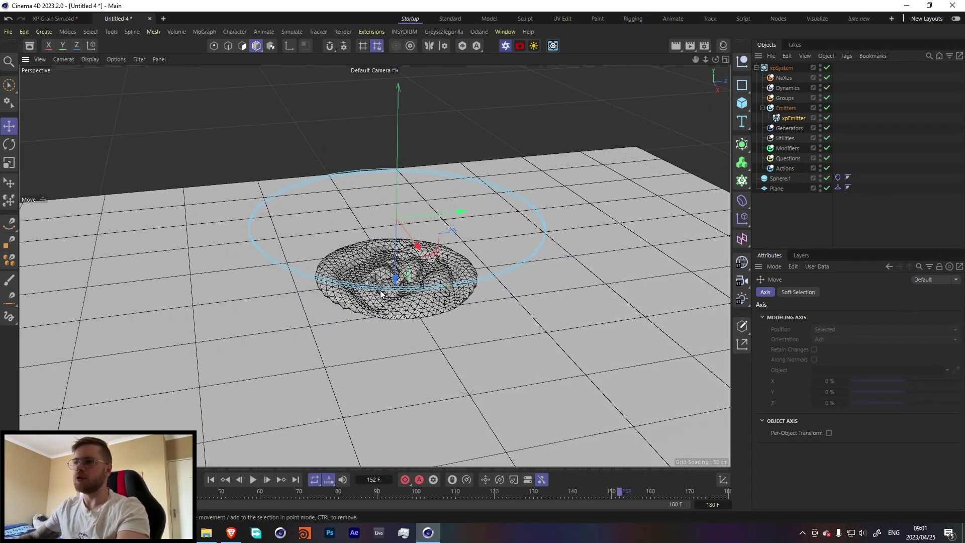
pyautogui.keyDown('alt'); pyautogui.moveTo(380, 290); pyautogui.dragTo(396, 272, button='right'); pyautogui.keyUp('alt')
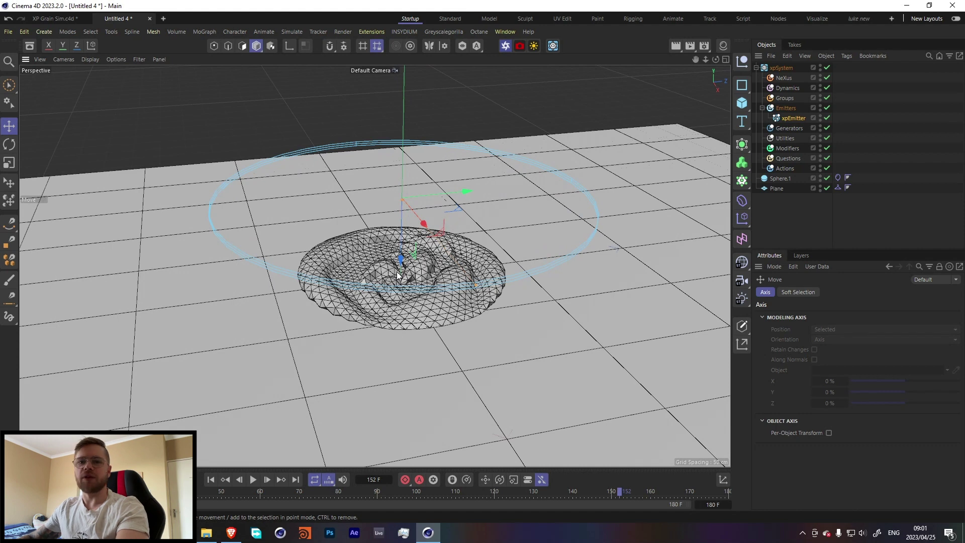
pyautogui.click(839, 178)
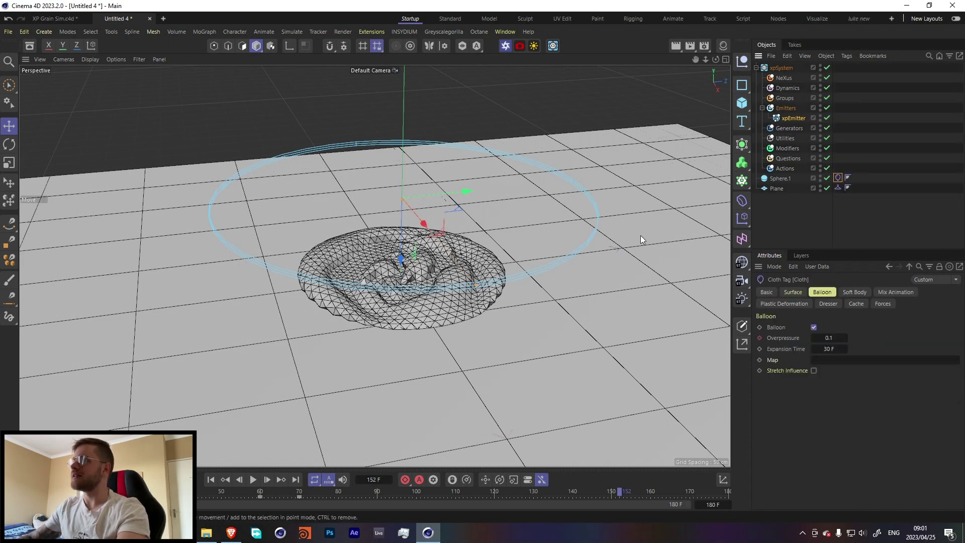
# Set the emitter's emission mode to Shot with the Hexagonal shot type
pyautogui.click(804, 120)
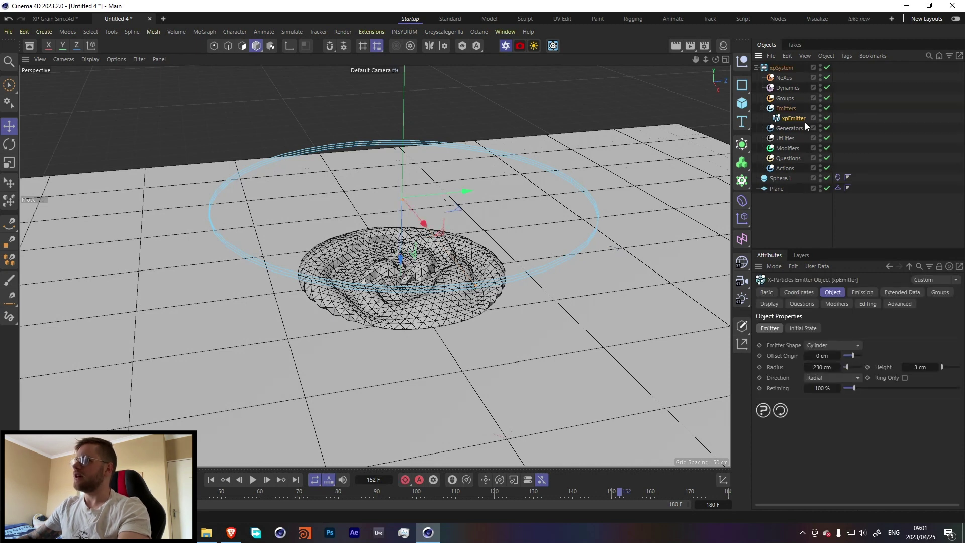
pyautogui.click(865, 294)
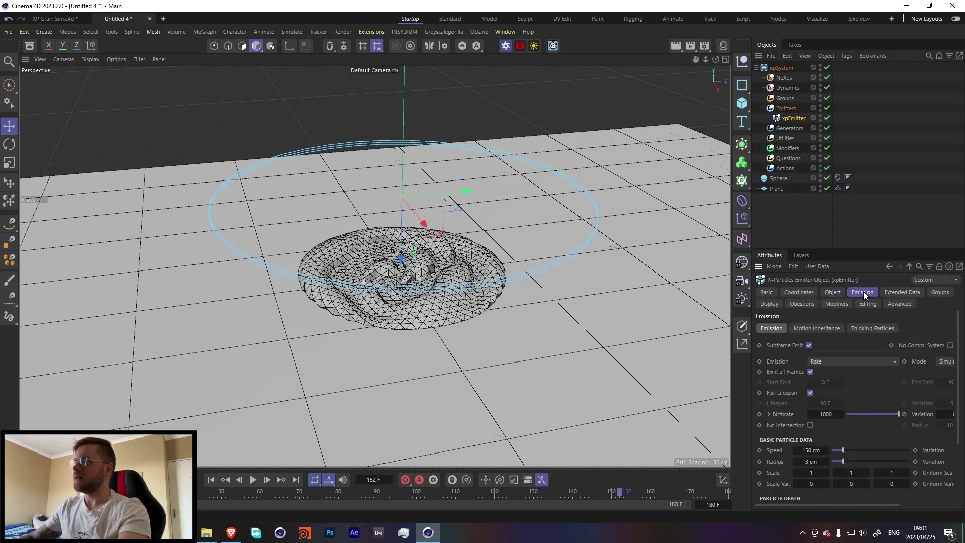
pyautogui.click(821, 363)
pyautogui.click(831, 397)
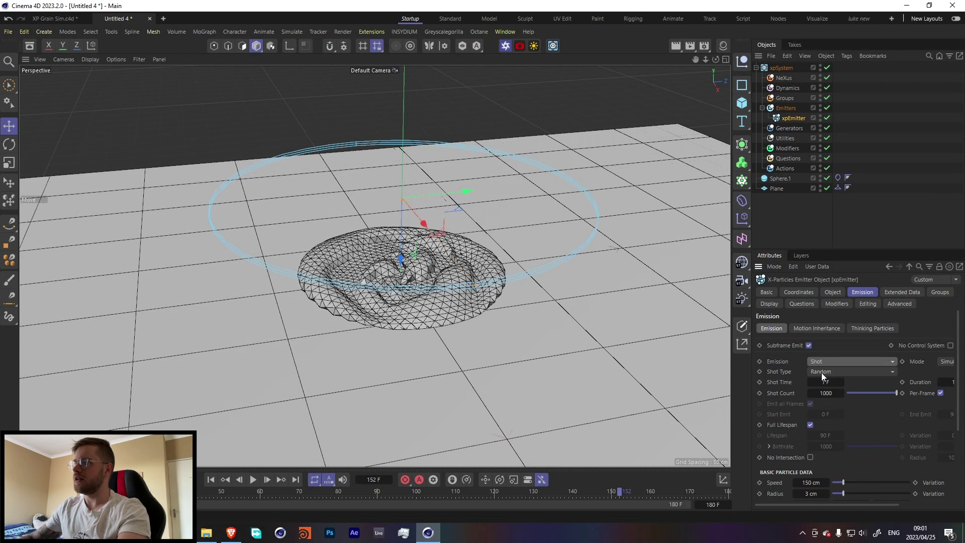
pyautogui.click(822, 373)
pyautogui.click(834, 407)
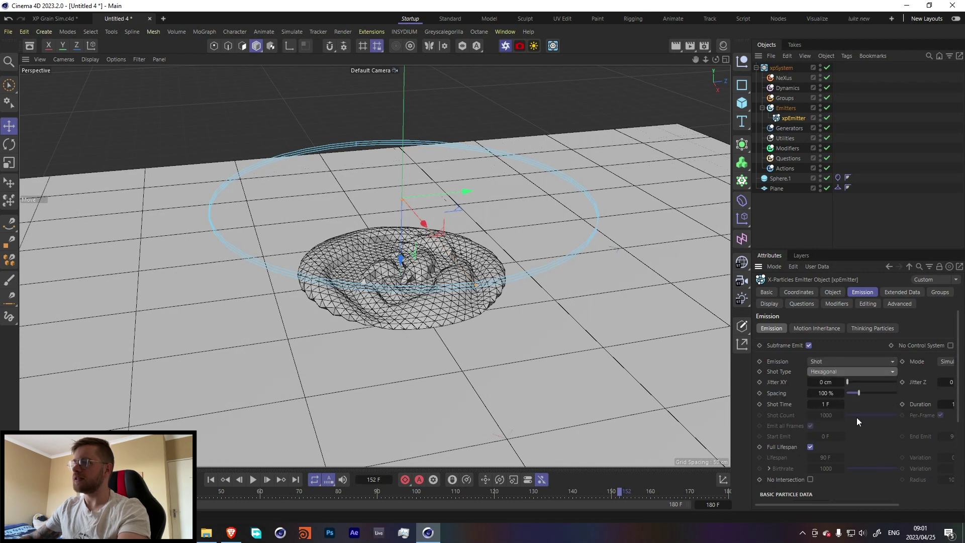
# Set the emission spacing to 200%, the particle radius to 1 cm and the particle speed to 0 cm
pyautogui.scroll(-3, 834, 445)
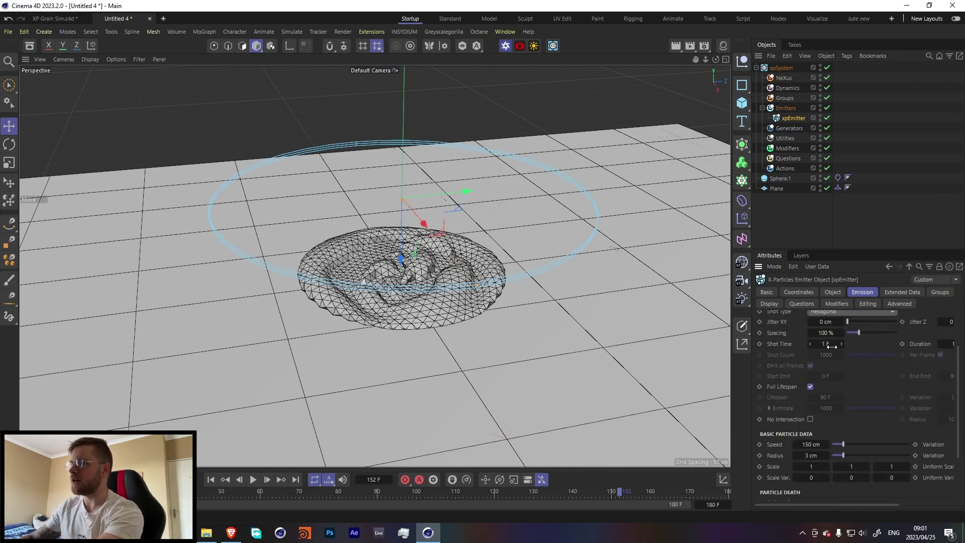
pyautogui.click(827, 333)
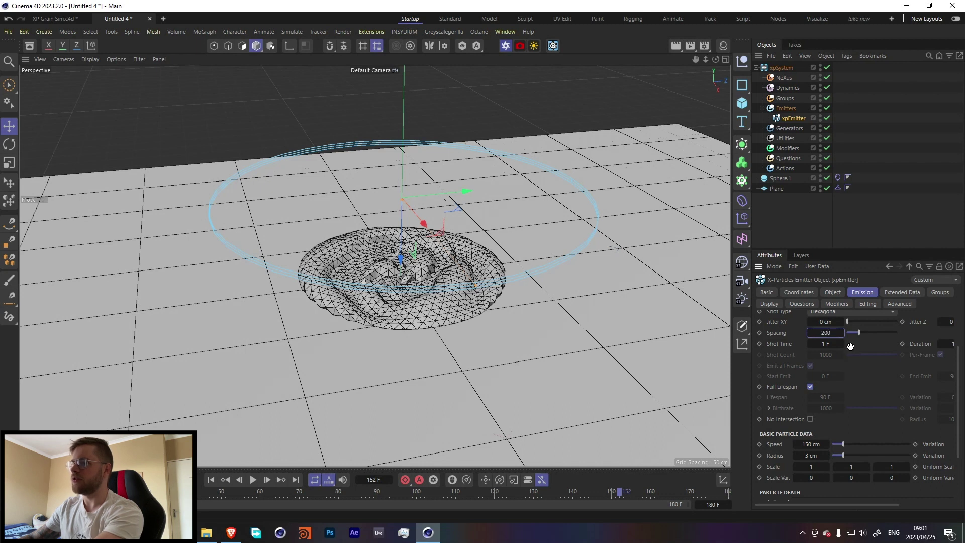
pyautogui.click(815, 456)
pyautogui.write('1')
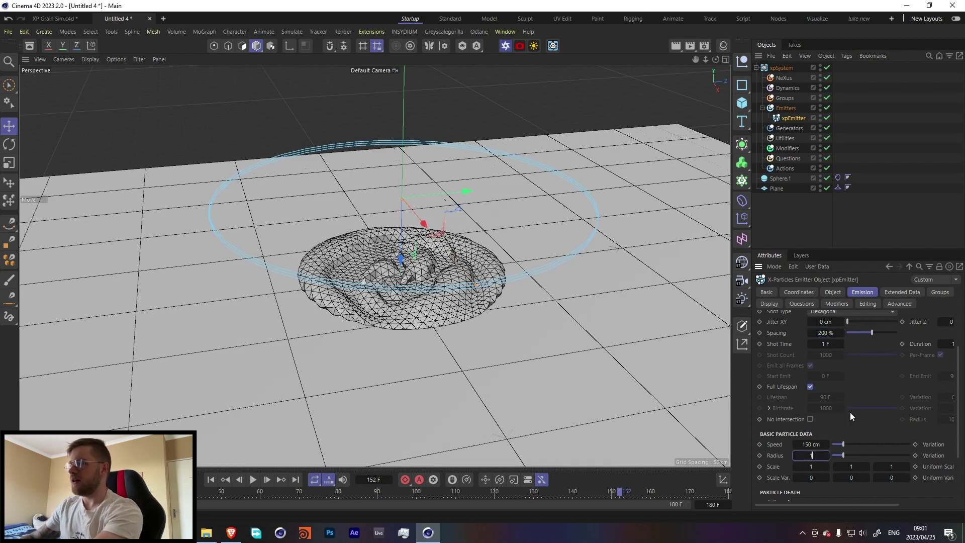
pyautogui.click(823, 443)
pyautogui.write('0')
pyautogui.press('Return')
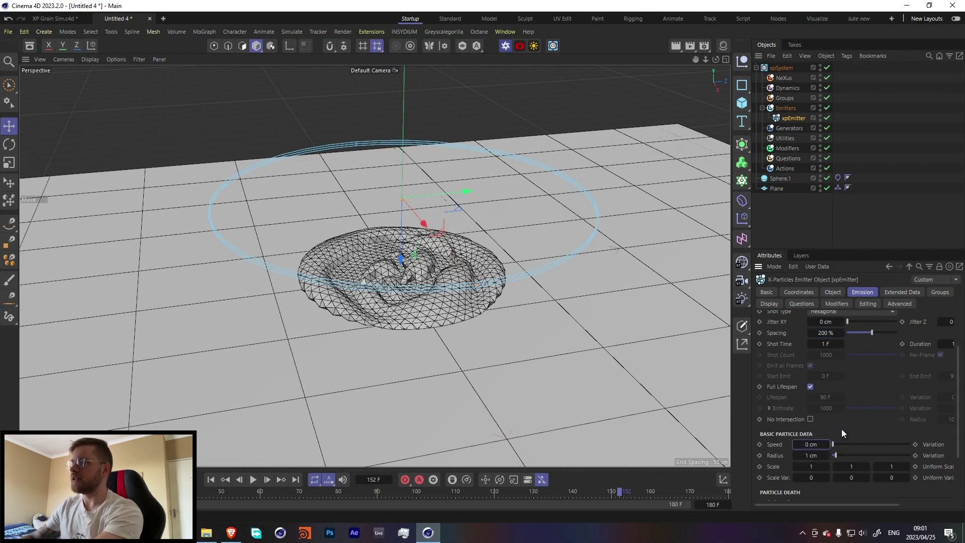
# Play the simulation from the first frame, stop it and inspect the particle disc around the cloth sphere
pyautogui.click(211, 480)
pyautogui.click(253, 480)
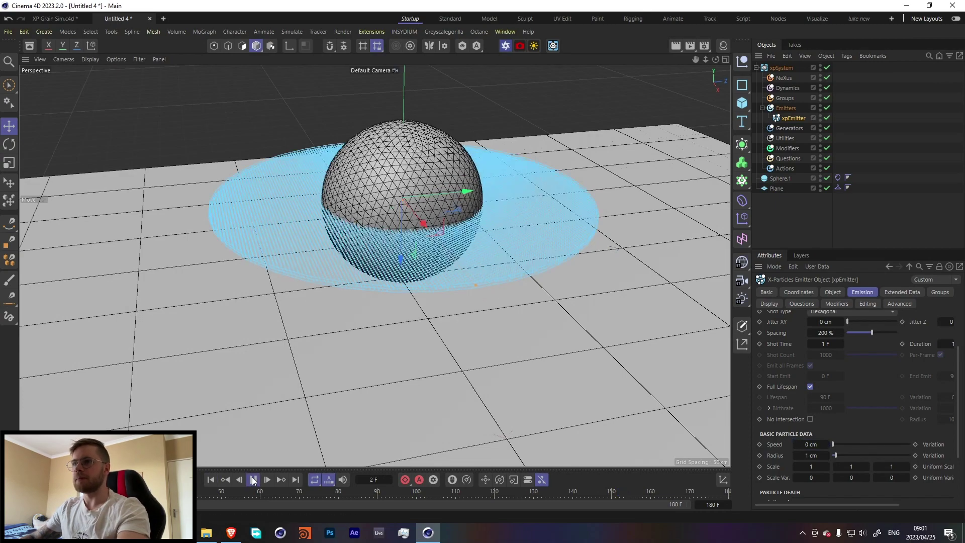
pyautogui.click(253, 481)
pyautogui.keyDown('alt'); pyautogui.moveTo(397, 207); pyautogui.dragTo(354, 231, button='right'); pyautogui.keyUp('alt')
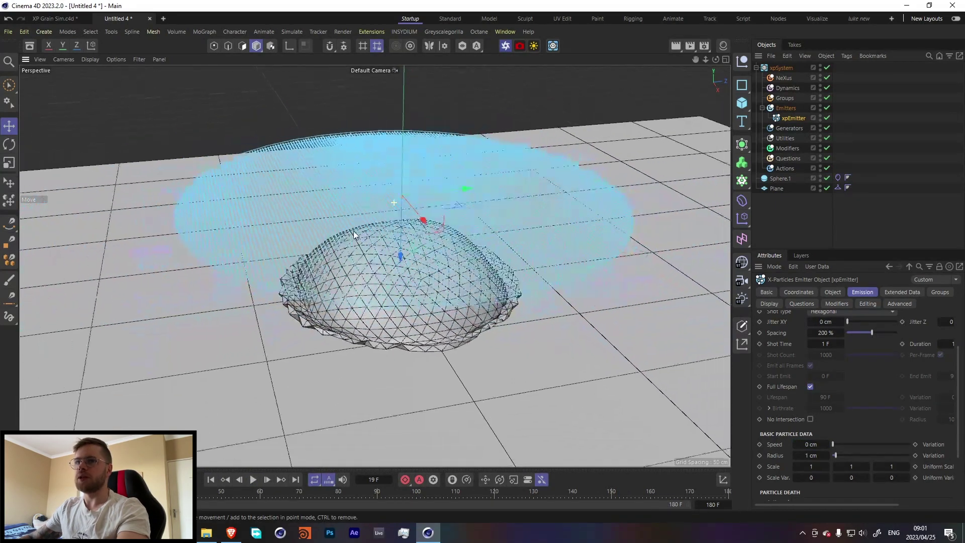
pyautogui.keyDown('alt'); pyautogui.moveTo(354, 231); pyautogui.dragTo(328, 267); pyautogui.keyUp('alt')
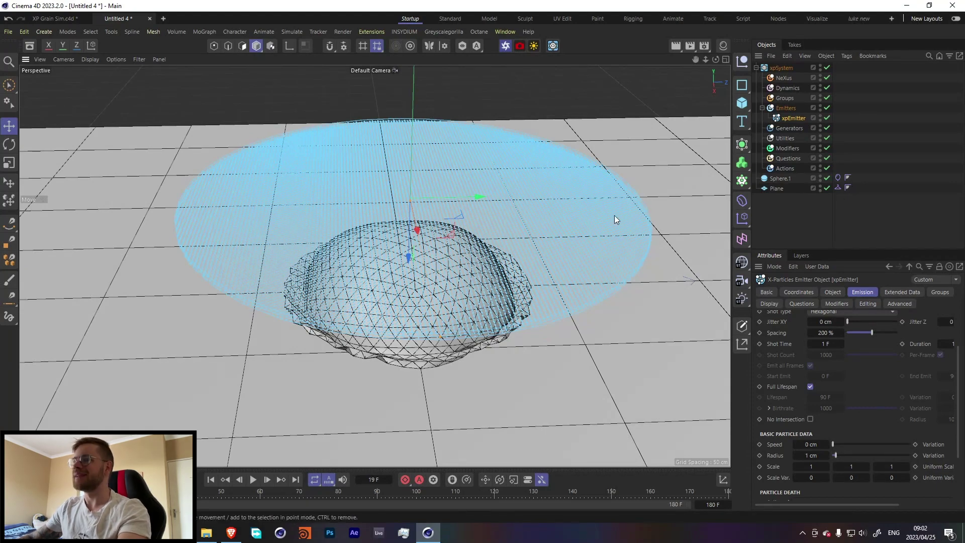
pyautogui.keyDown('alt'); pyautogui.moveTo(397, 298); pyautogui.dragTo(392, 253); pyautogui.keyUp('alt')
# Add a Gravity motion modifier to the particle system, play the simulation from the start and rewind it
pyautogui.click(788, 148)
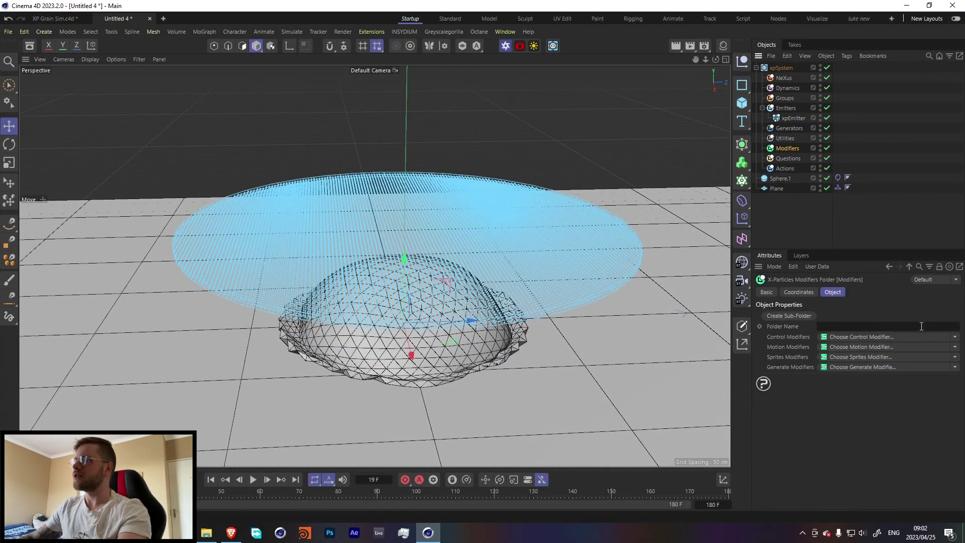
pyautogui.click(955, 347)
pyautogui.click(844, 191)
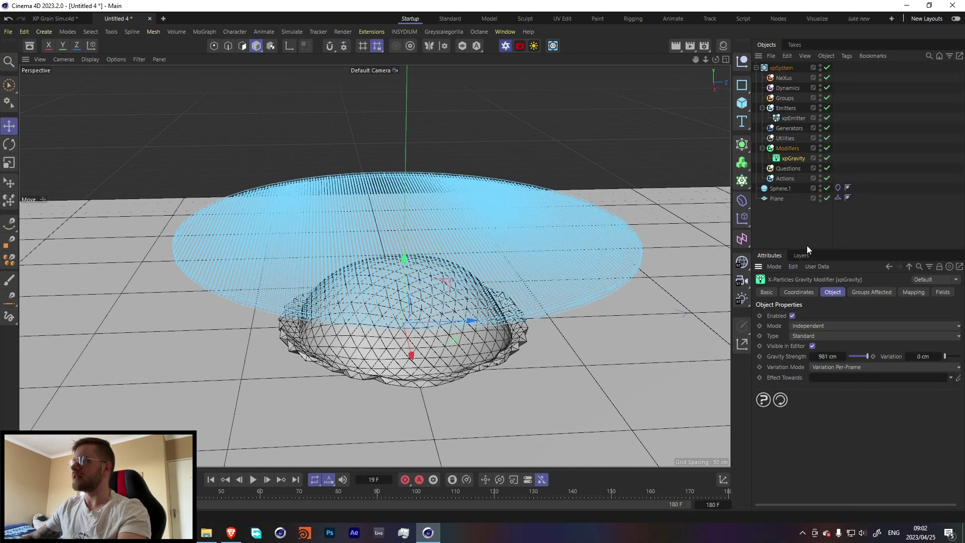
pyautogui.click(211, 480)
pyautogui.click(252, 480)
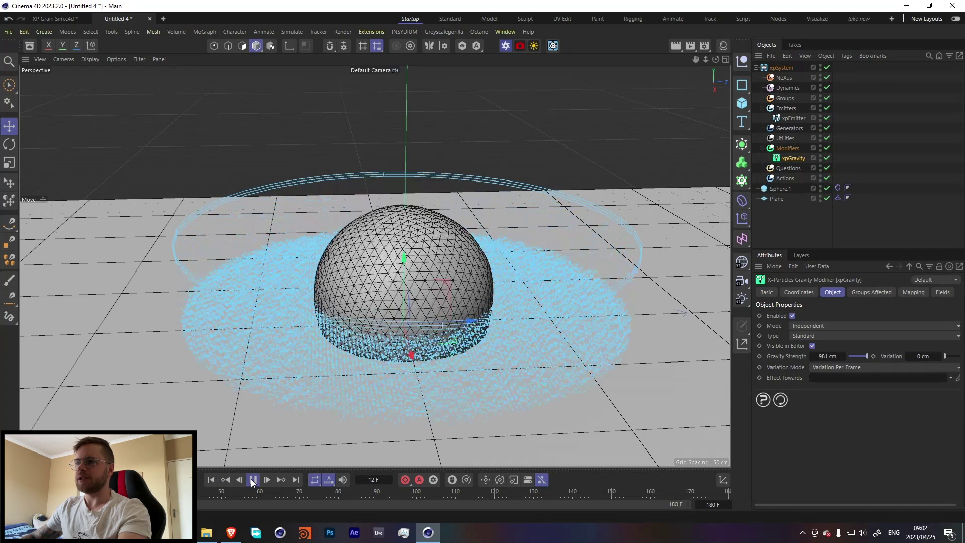
pyautogui.click(253, 480)
pyautogui.click(213, 480)
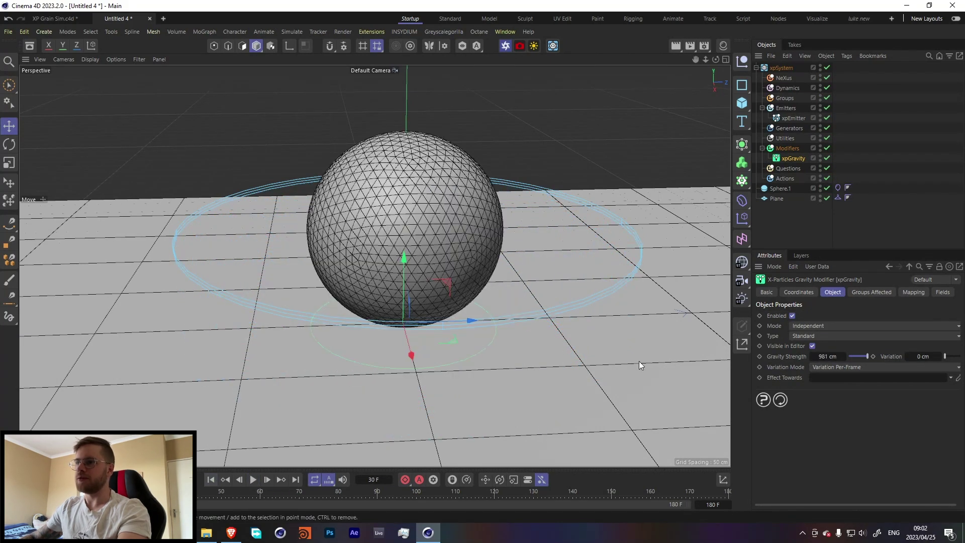
# Add an xpCollider tag to the cloth sphere with 0% bounce and 100% friction
pyautogui.rightClick(776, 188)
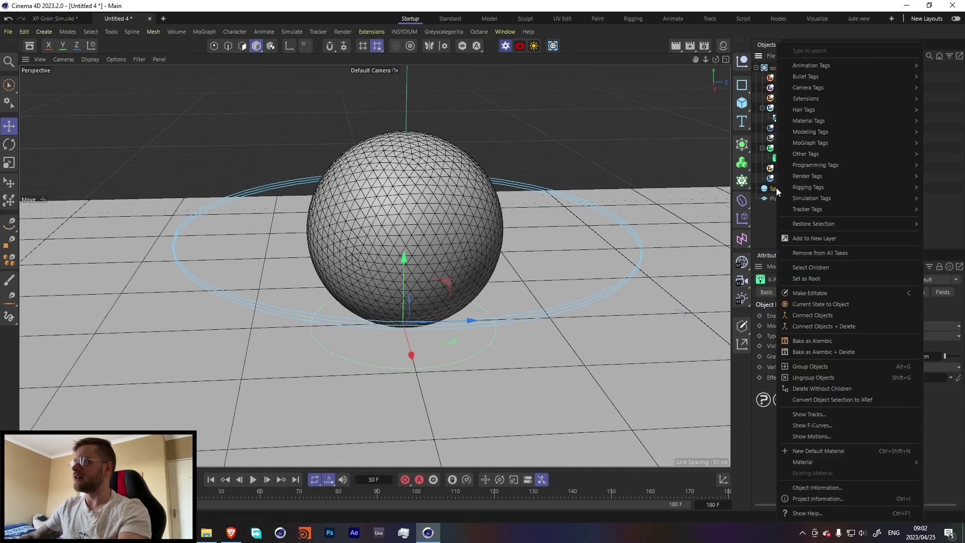
pyautogui.moveTo(806, 82)
pyautogui.moveTo(742, 119)
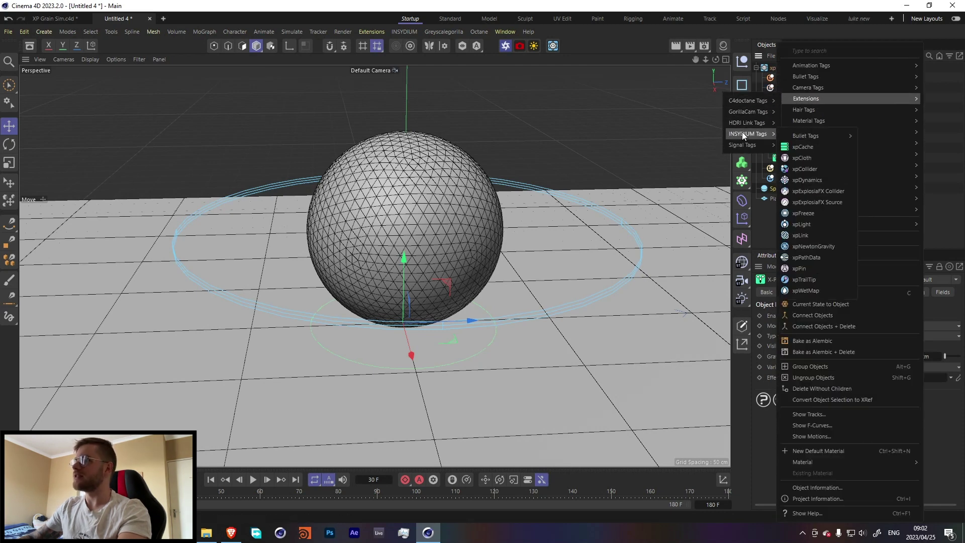
pyautogui.click(801, 170)
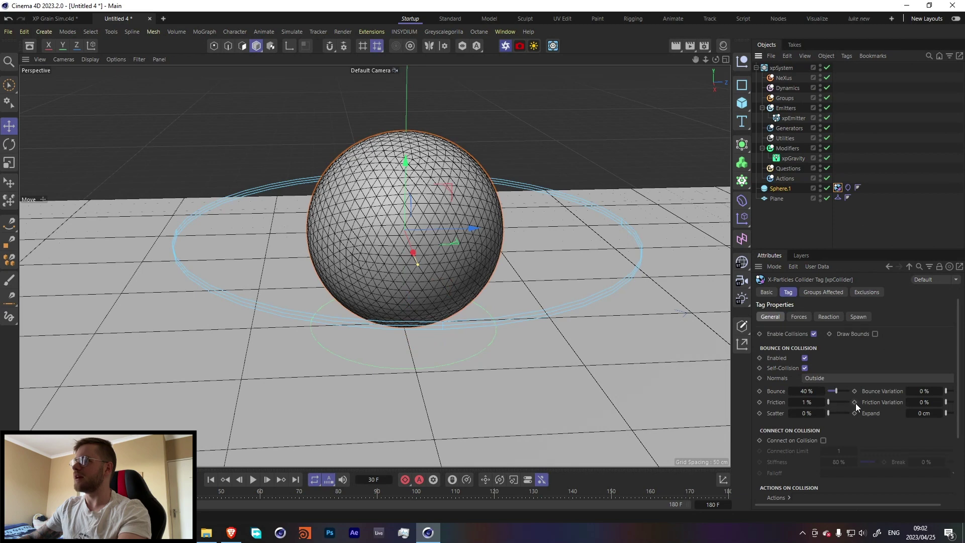
pyautogui.moveTo(834, 391); pyautogui.dragTo(908, 404)
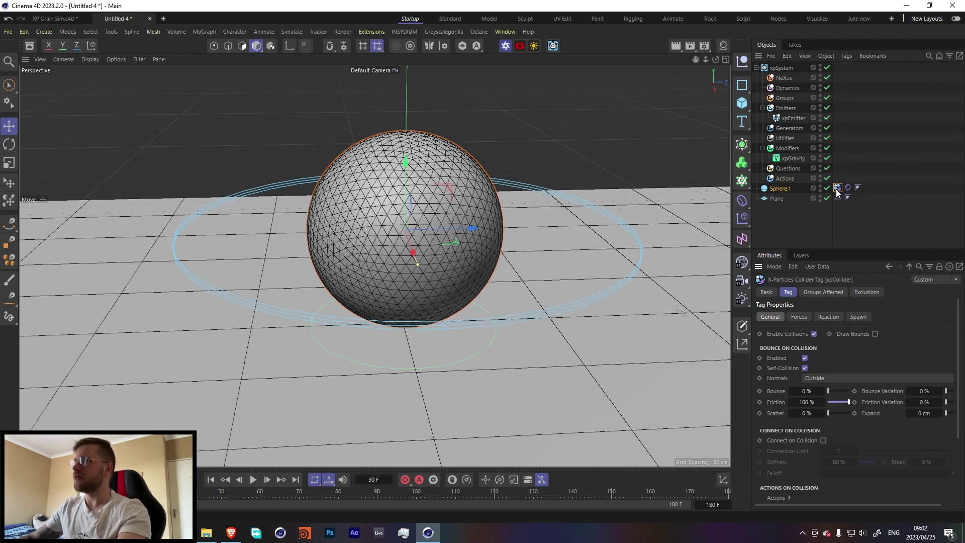
# Copy the xpCollider tag to the plane with friction 33% and scatter 15%, and play the simulation
pyautogui.moveTo(837, 189); pyautogui.dragTo(860, 203)
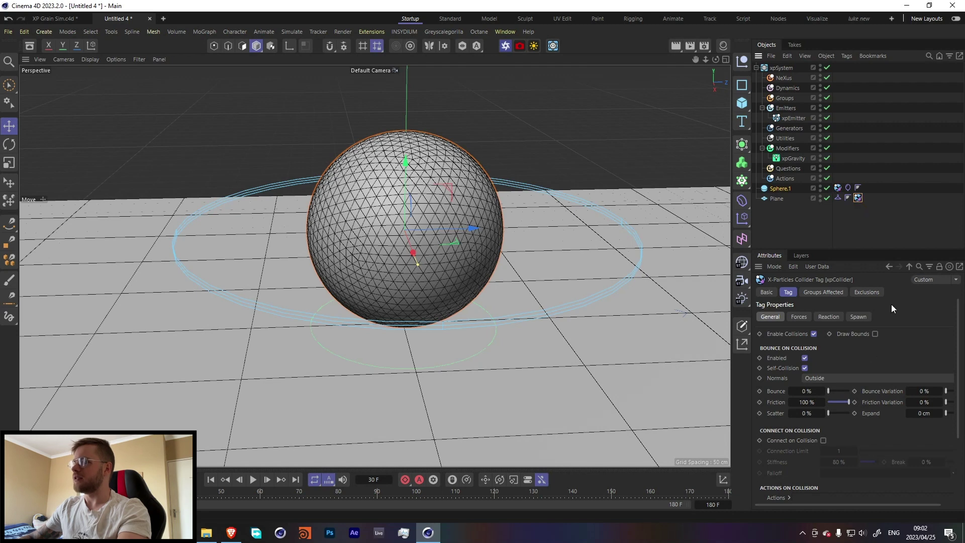
pyautogui.moveTo(847, 401); pyautogui.dragTo(837, 404)
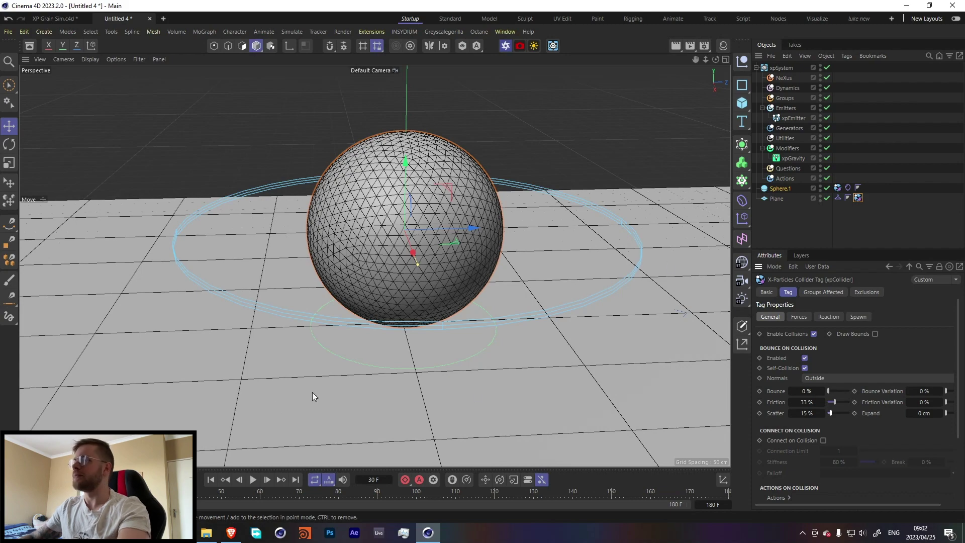
pyautogui.click(253, 479)
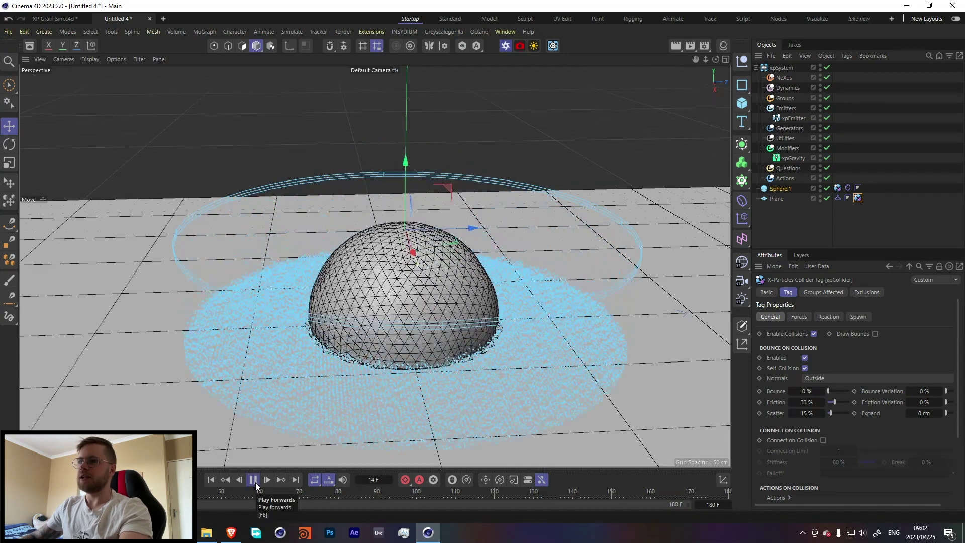
# Stop and rewind the simulation, and set the emitter's shot time to 20 F
pyautogui.click(253, 480)
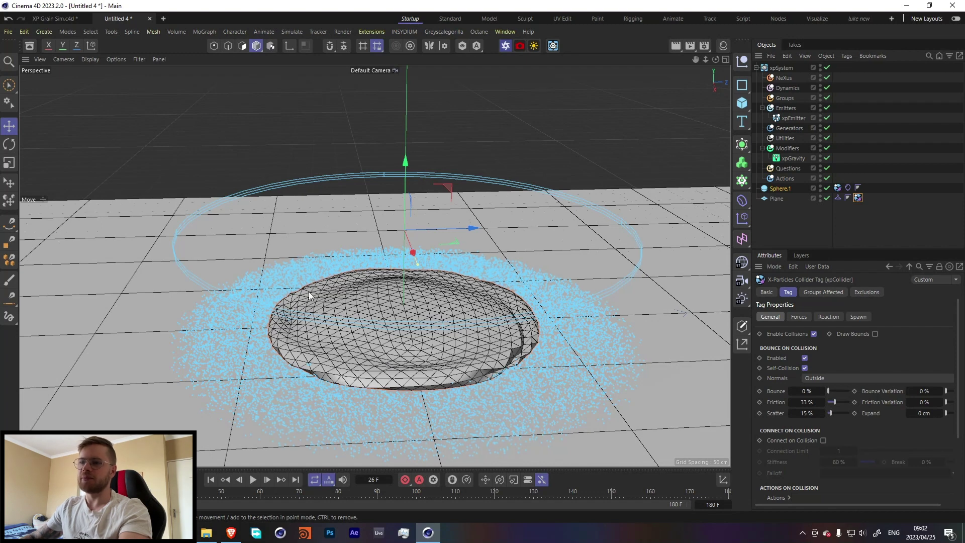
pyautogui.click(210, 480)
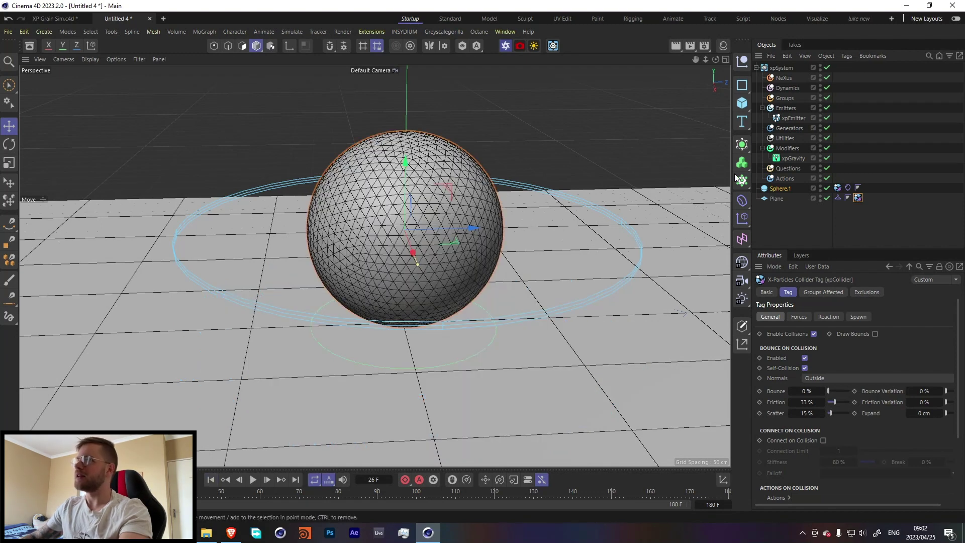
pyautogui.click(791, 118)
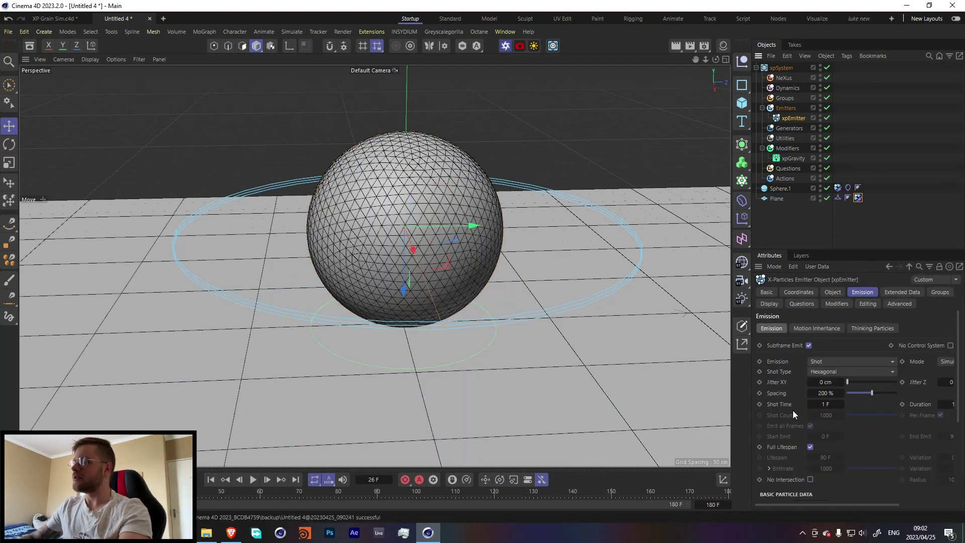
pyautogui.click(829, 405)
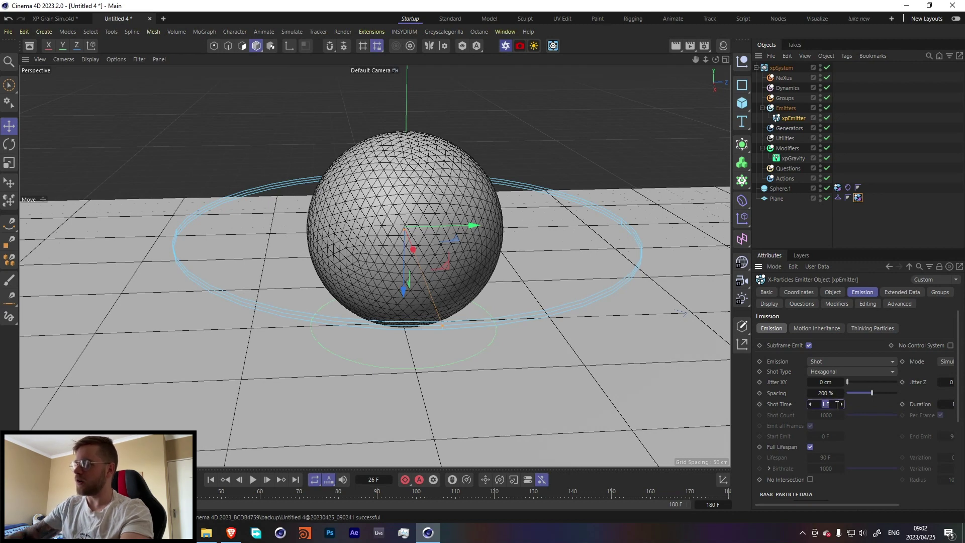
pyautogui.write('20')
pyautogui.press('Return')
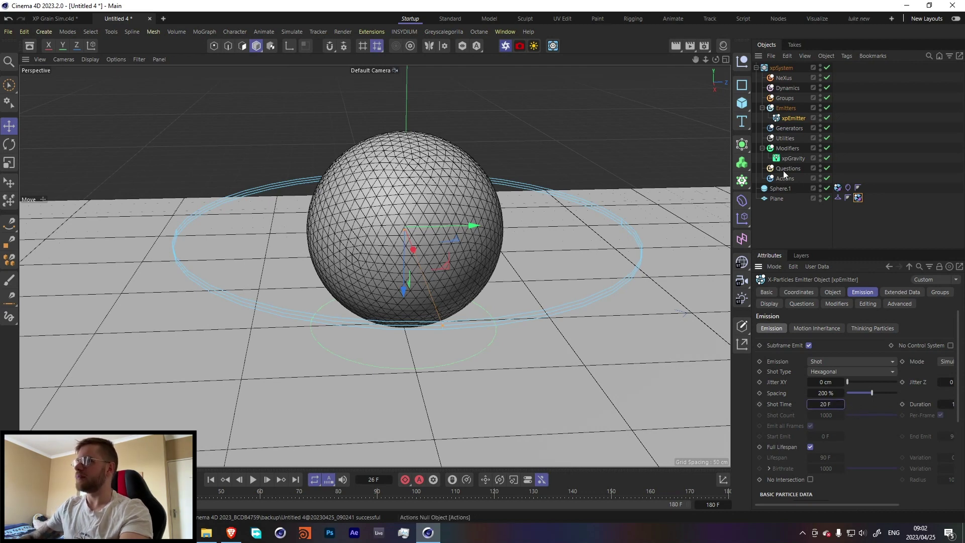
# Select the sphere's cloth tag keyframes in the timeline, play the simulation from the first frame and stop it
pyautogui.click(849, 187)
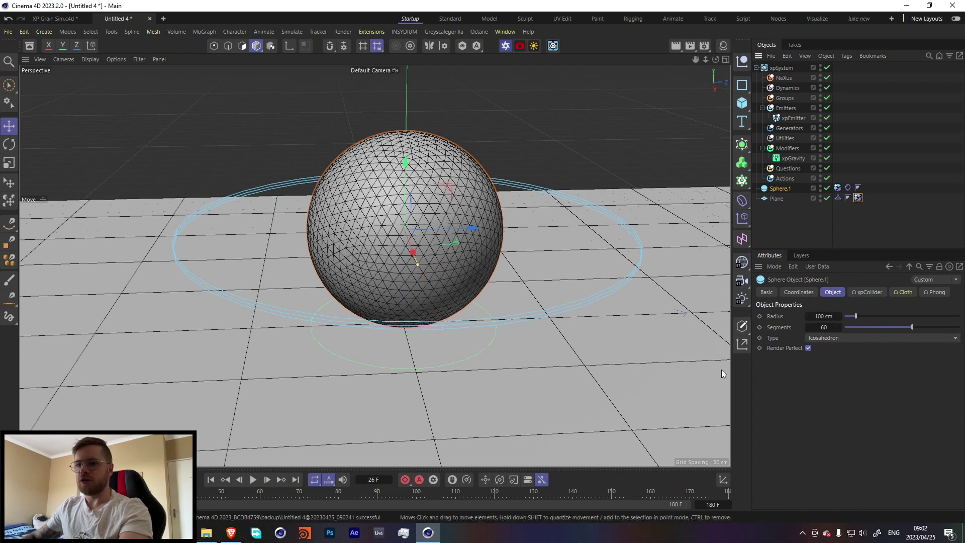
pyautogui.moveTo(330, 499); pyautogui.dragTo(222, 496)
pyautogui.click(213, 483)
pyautogui.click(253, 482)
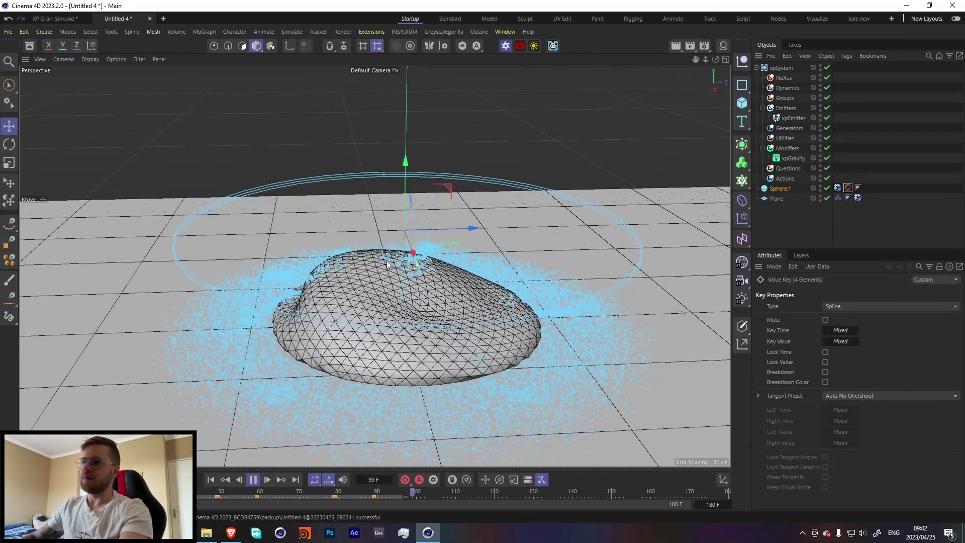
pyautogui.click(253, 479)
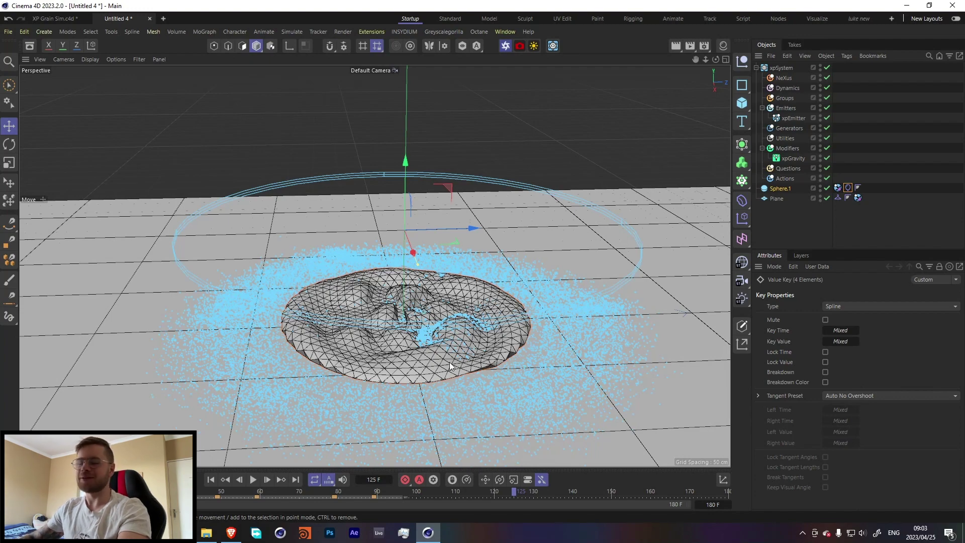
# Replay the simulation from the first frame to examine how the particles fall onto the inflating and collapsing cloth
pyautogui.click(213, 479)
pyautogui.click(253, 480)
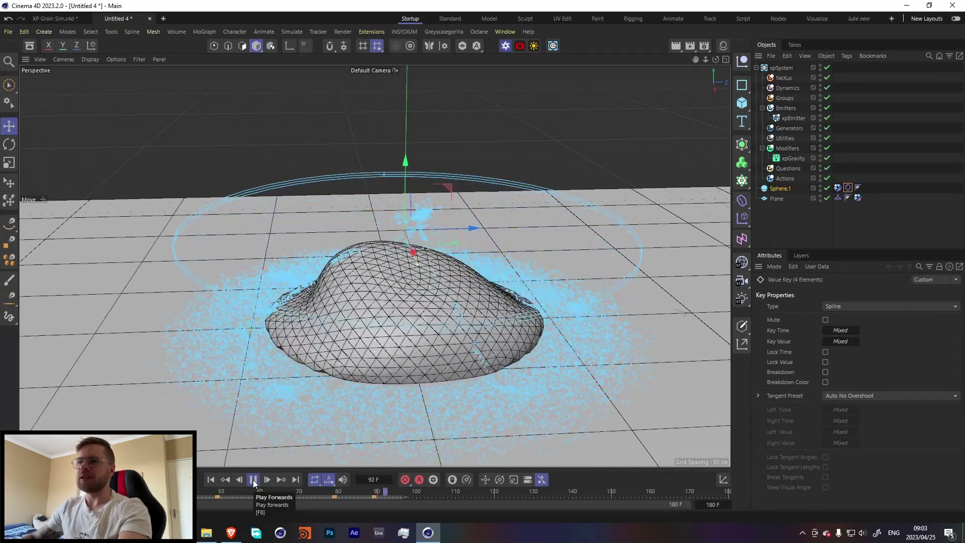
pyautogui.click(253, 479)
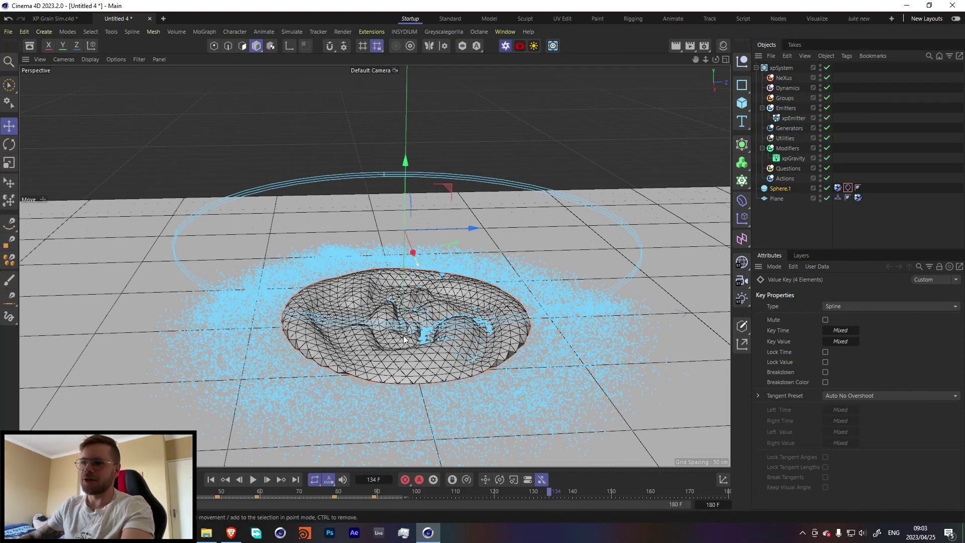
# Add an xpFluidFX object to the particle system's Dynamics folder and set its accuracy to Medium
pyautogui.click(788, 88)
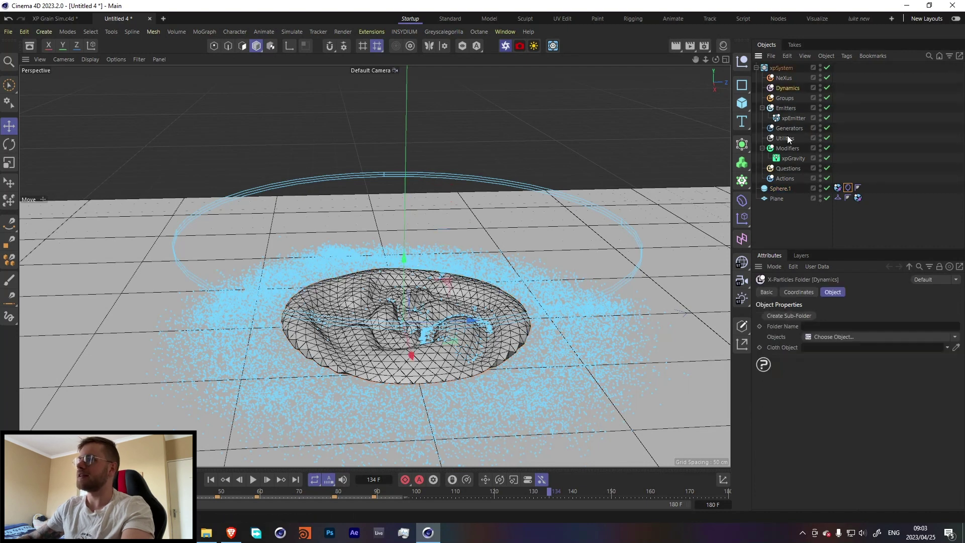
pyautogui.click(955, 337)
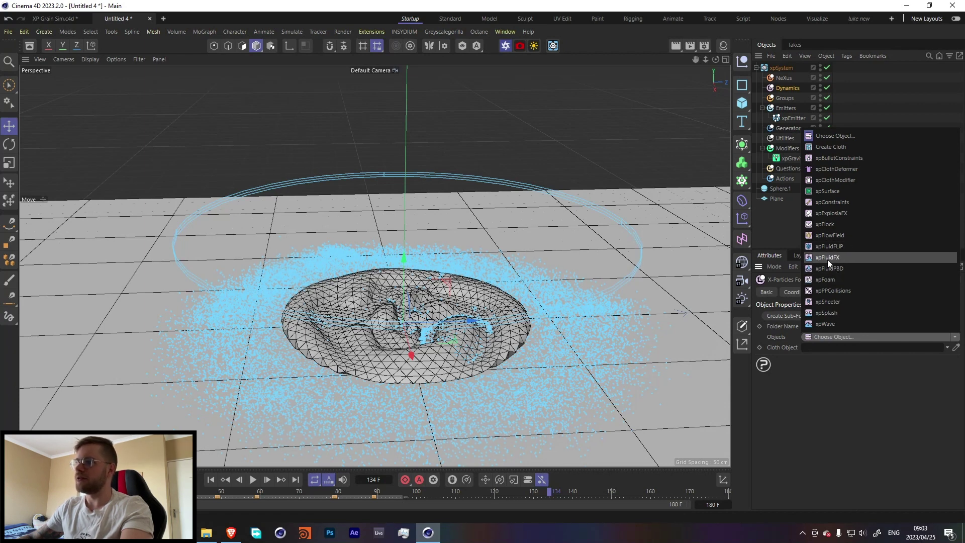
pyautogui.click(833, 257)
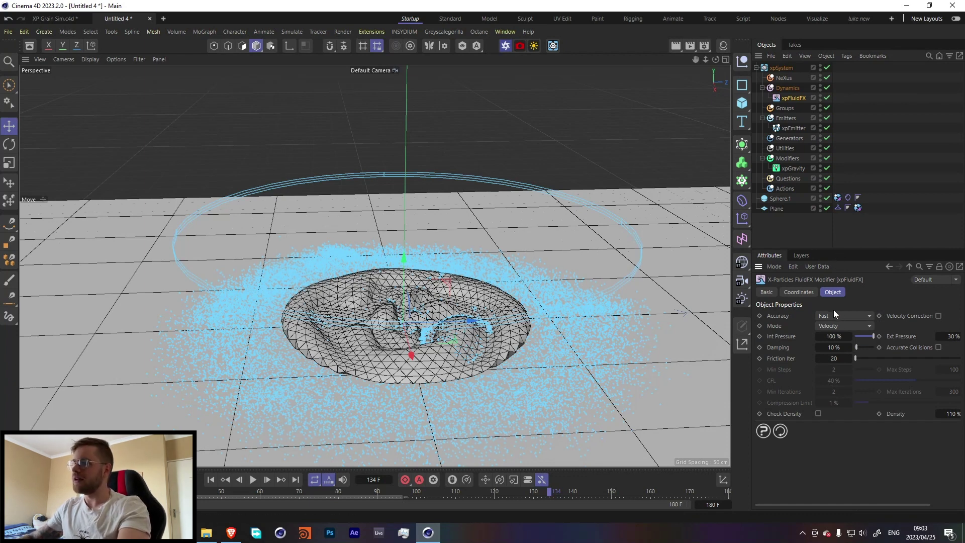
pyautogui.click(845, 315)
pyautogui.click(838, 340)
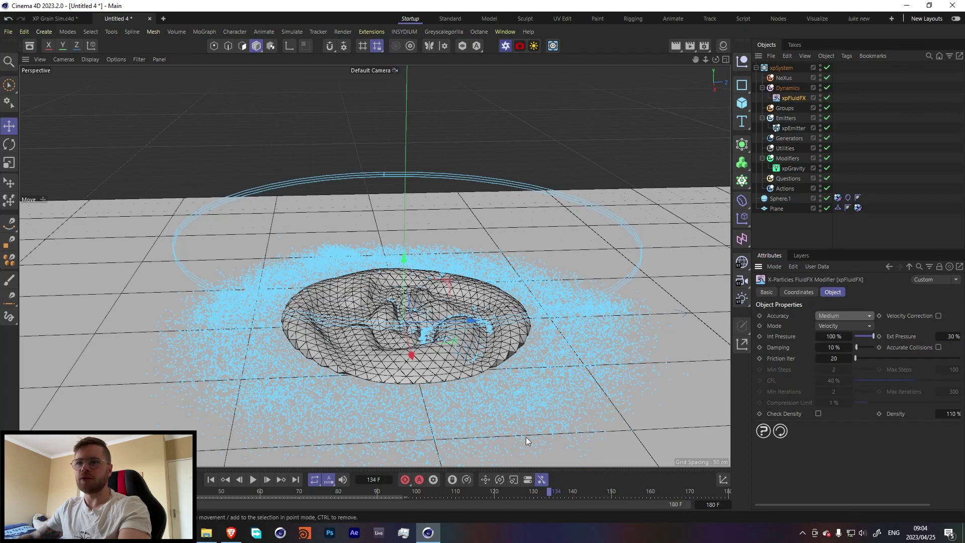
# Play the simulation from the start, stop it, inspect the cloth and particles in the front view and return to perspective
pyautogui.click(211, 479)
pyautogui.click(251, 480)
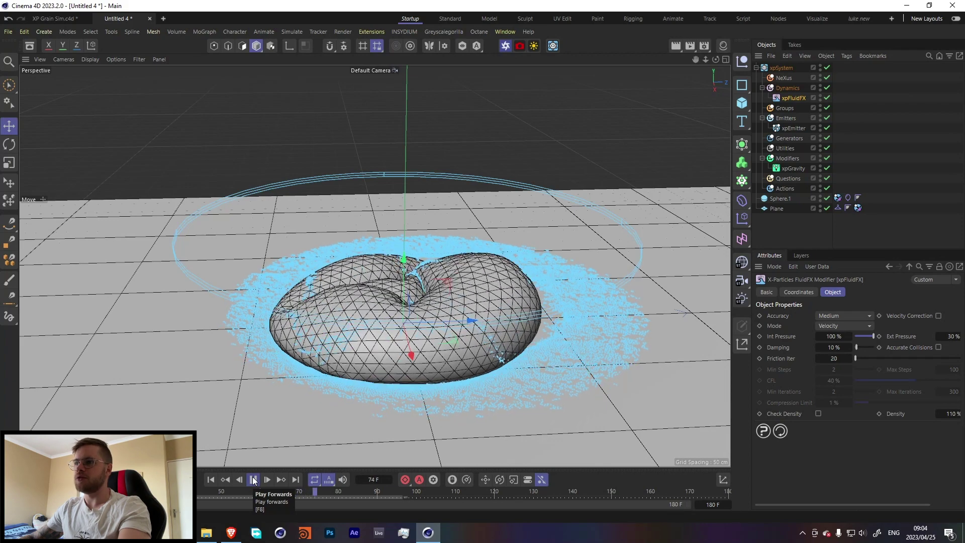
pyautogui.click(255, 479)
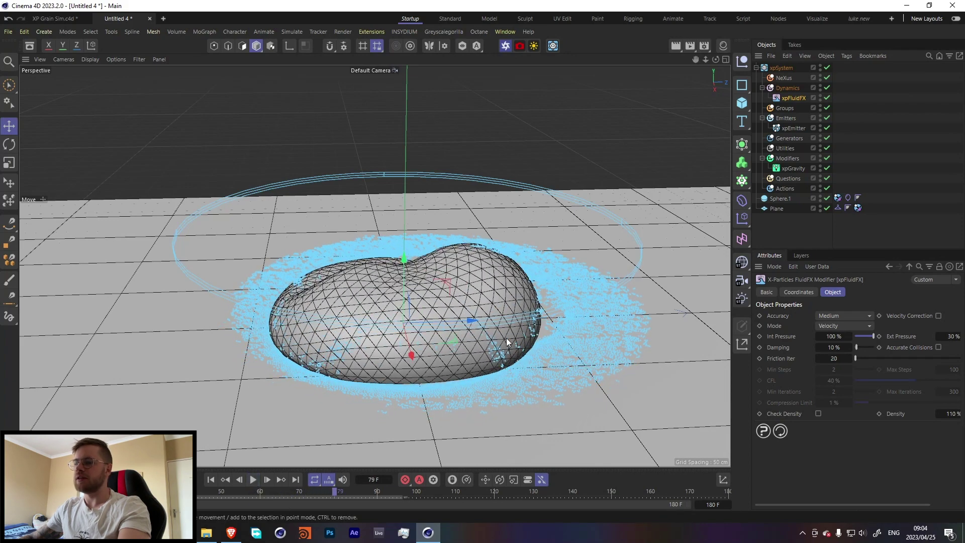
pyautogui.middleClick(538, 372)
pyautogui.middleClick(541, 375)
pyautogui.scroll(3, 388, 260)
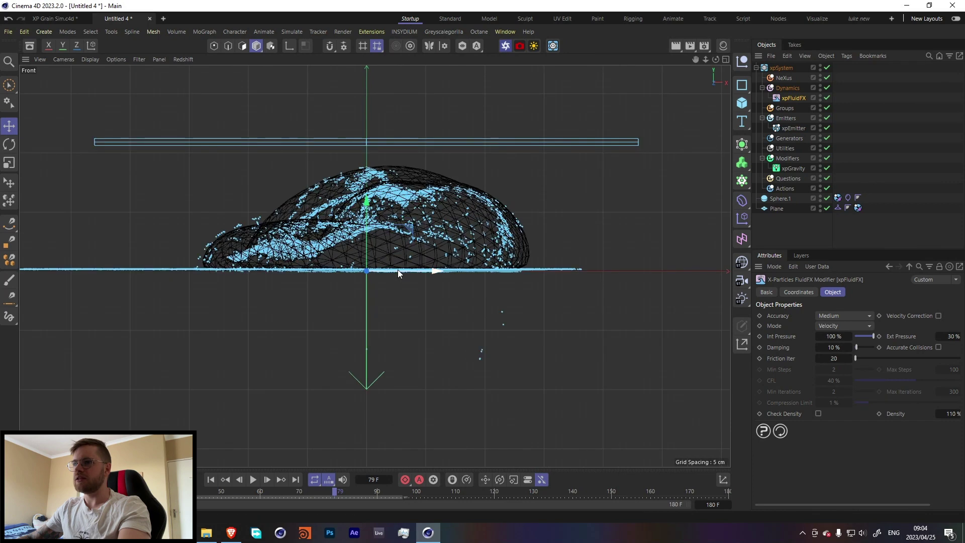
pyautogui.scroll(-2, 398, 270)
pyautogui.middleClick(407, 240)
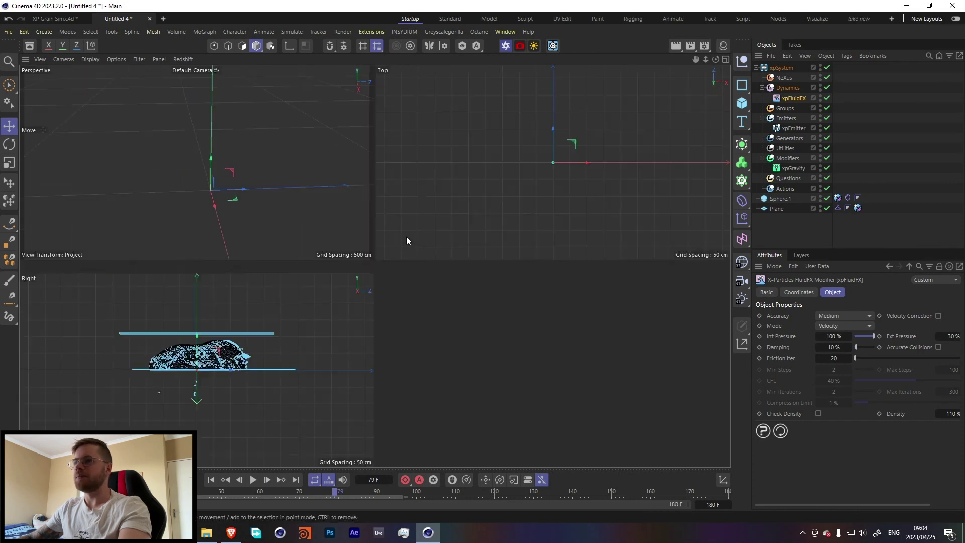
pyautogui.middleClick(280, 204)
# Set the plane's xpCollider scatter to 0%, play the simulation from the first frame and stop it
pyautogui.click(858, 207)
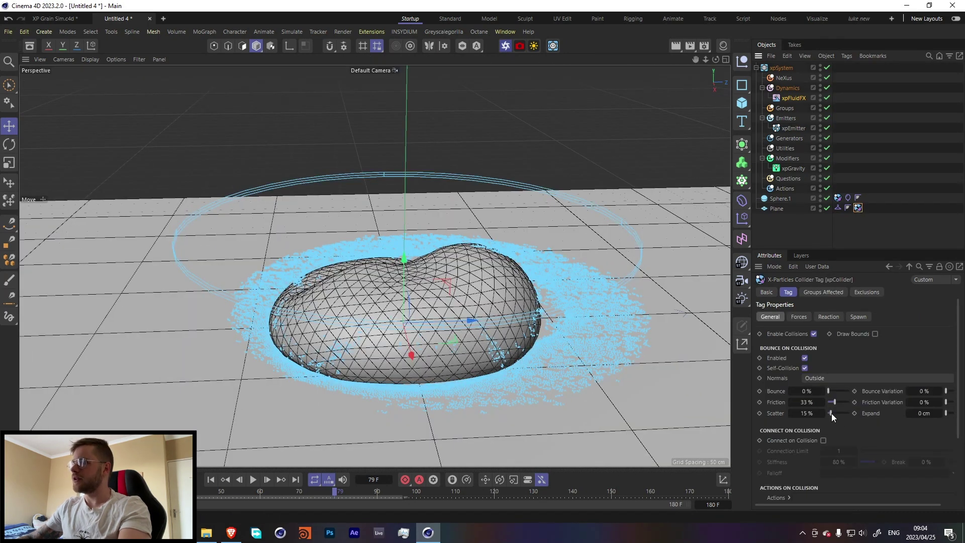
pyautogui.moveTo(832, 413); pyautogui.dragTo(794, 415)
pyautogui.click(211, 480)
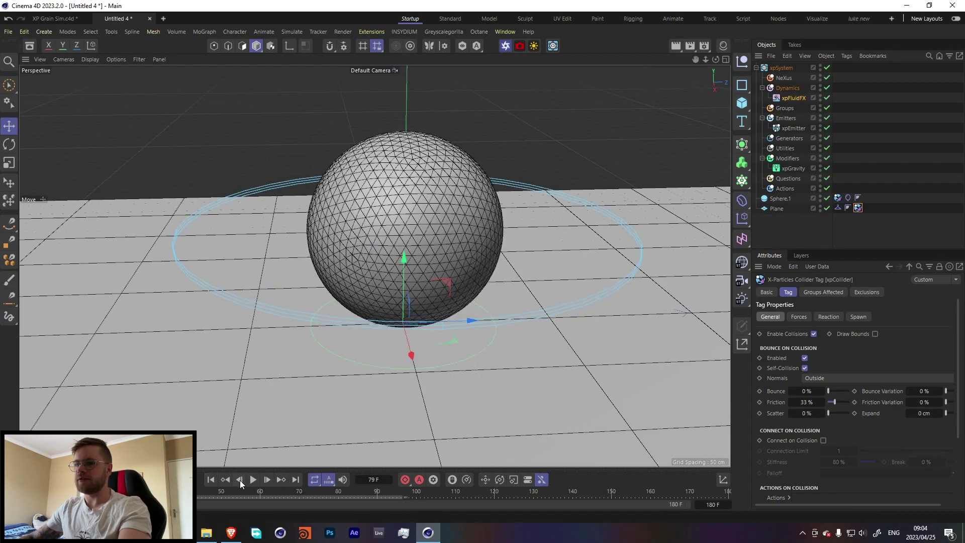
pyautogui.click(253, 479)
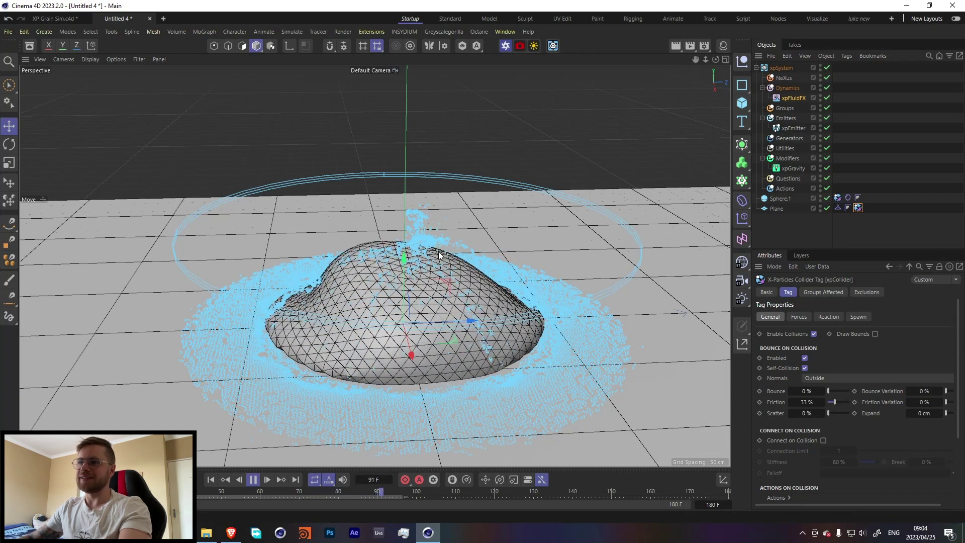
pyautogui.click(256, 477)
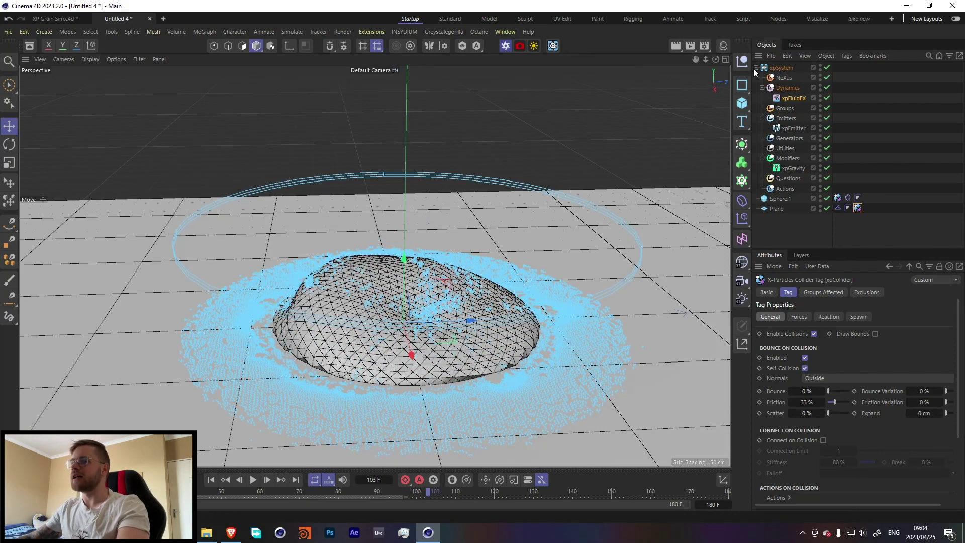
# Add a Thicken generator, move it beside the cloth sphere in the object hierarchy and make the sphere its child
pyautogui.click(782, 200)
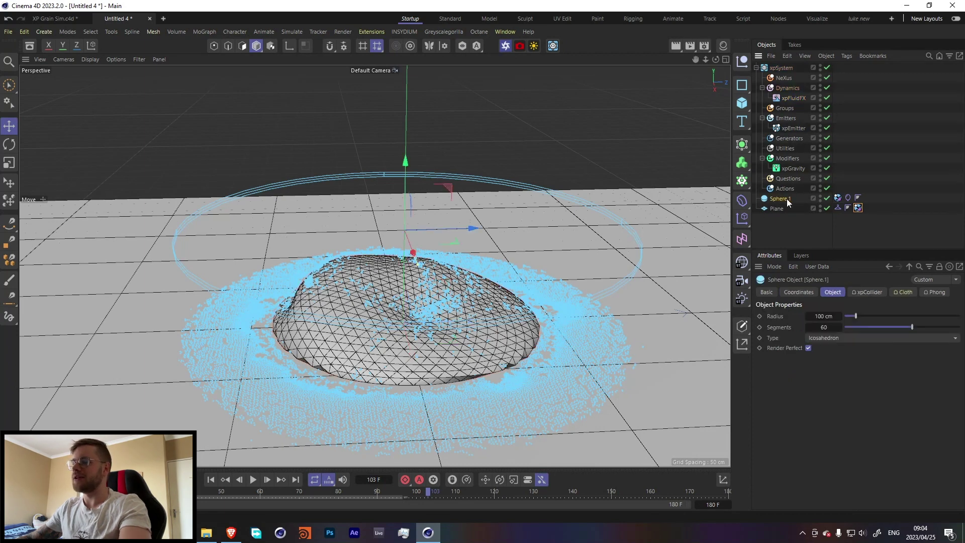
pyautogui.hotkey('shift', 'c')
pyautogui.write('thick')
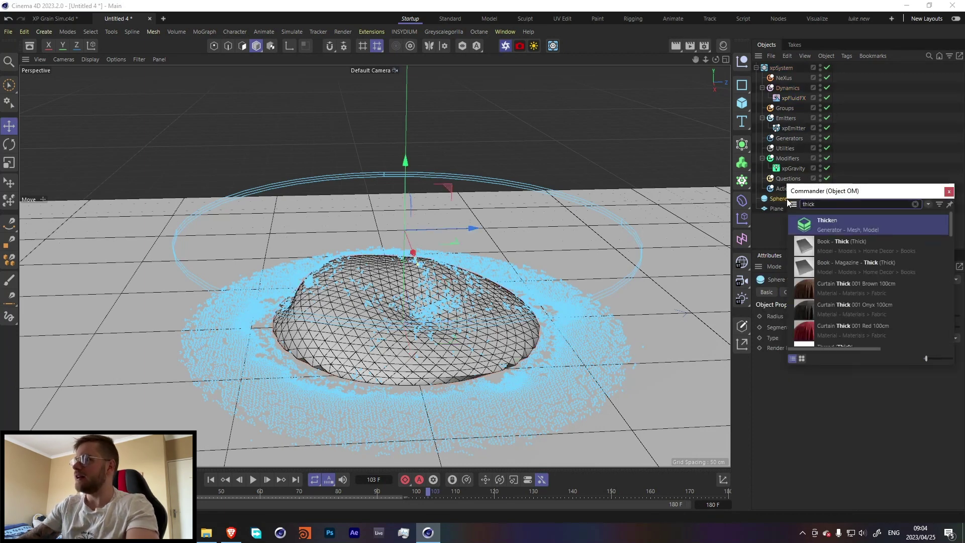
pyautogui.doubleClick(823, 227)
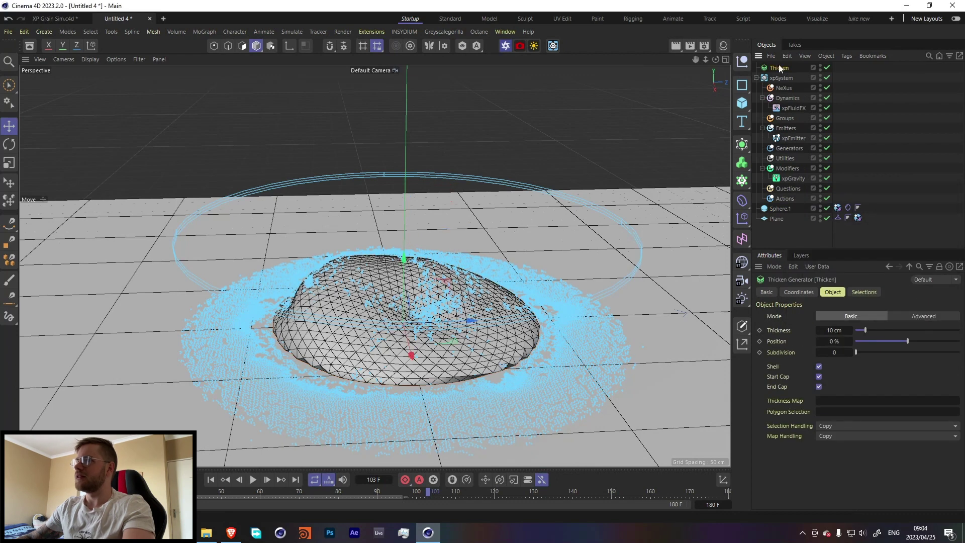
pyautogui.moveTo(780, 68); pyautogui.dragTo(765, 205)
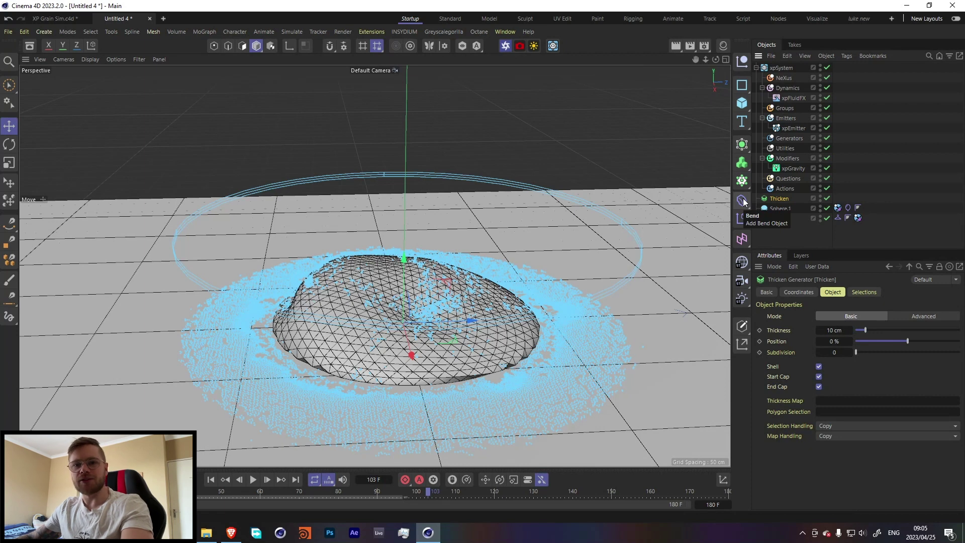
pyautogui.moveTo(777, 207); pyautogui.dragTo(781, 198)
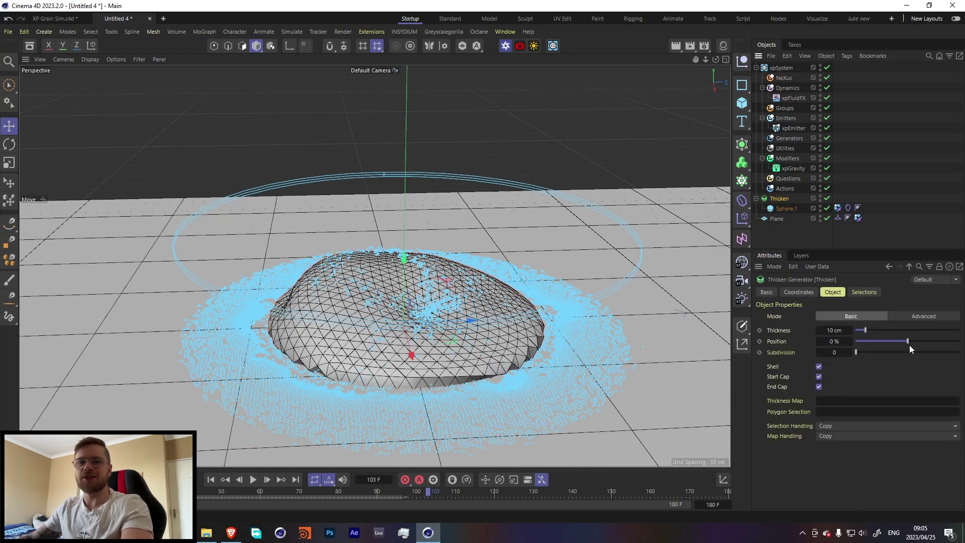
# Set the Thicken generator's thickness to 1 cm and inspect the cloth surface up close
pyautogui.doubleClick(843, 330)
pyautogui.write('1')
pyautogui.press('Return')
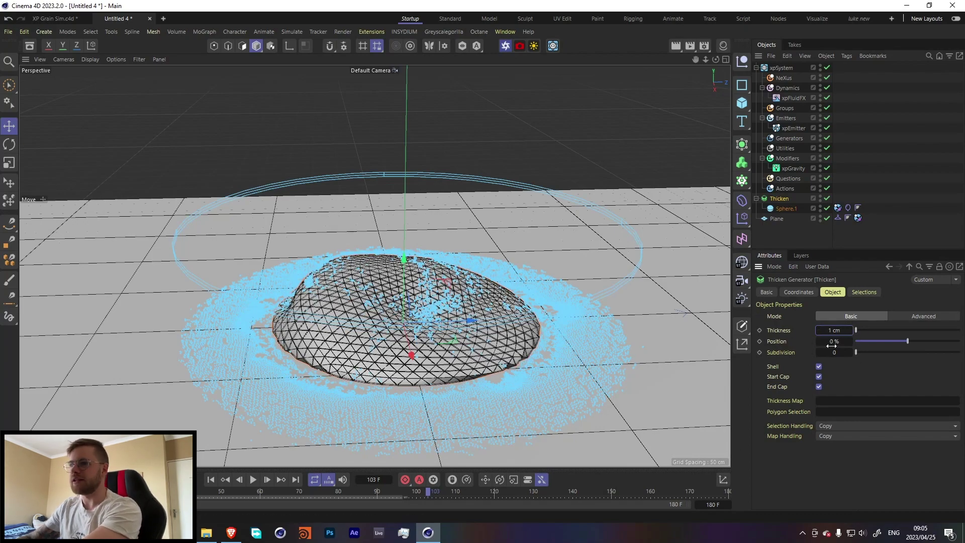
pyautogui.scroll(8, 409, 370)
pyautogui.scroll(-6, 409, 369)
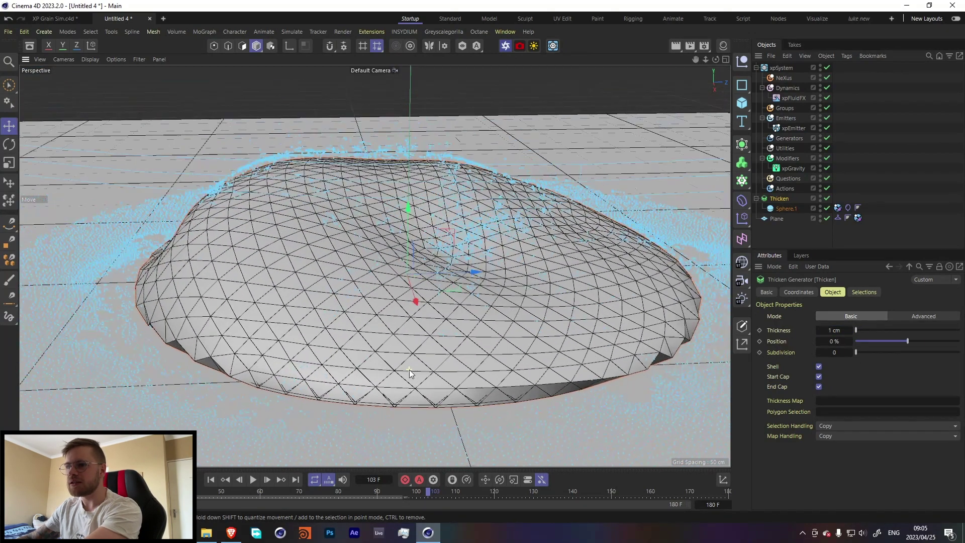
pyautogui.scroll(-1, 409, 372)
# Play the simulation from the first frame with the thickened cloth and stop it once the cloth collapses
pyautogui.click(212, 480)
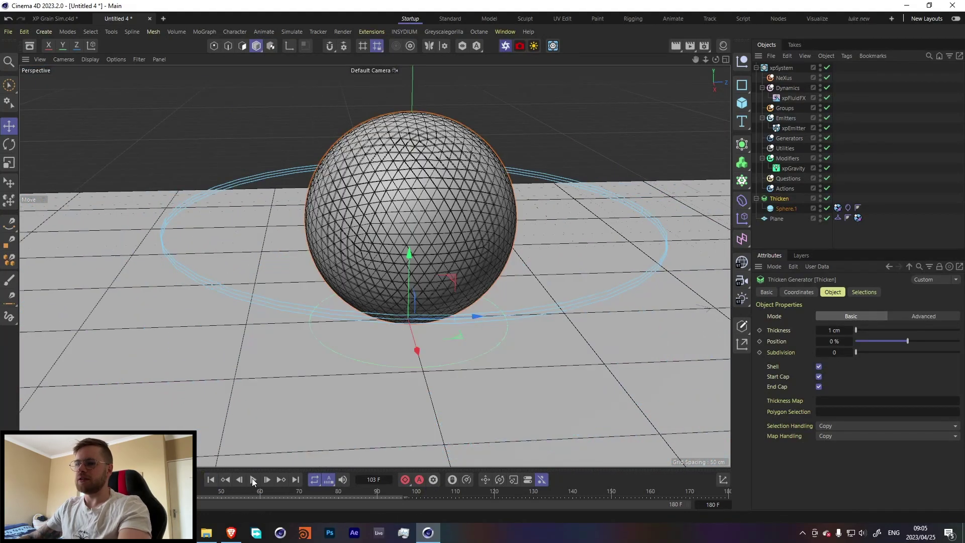
pyautogui.click(252, 480)
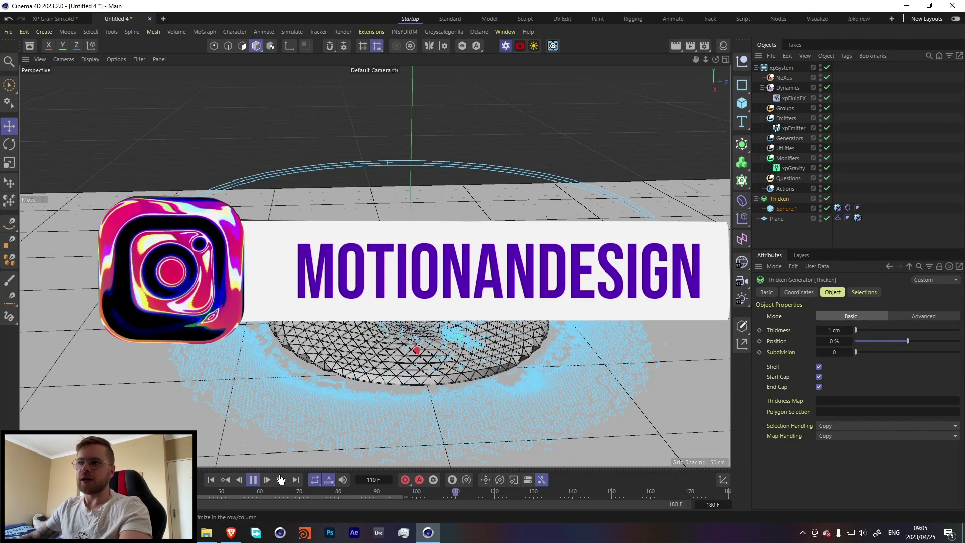
pyautogui.click(253, 482)
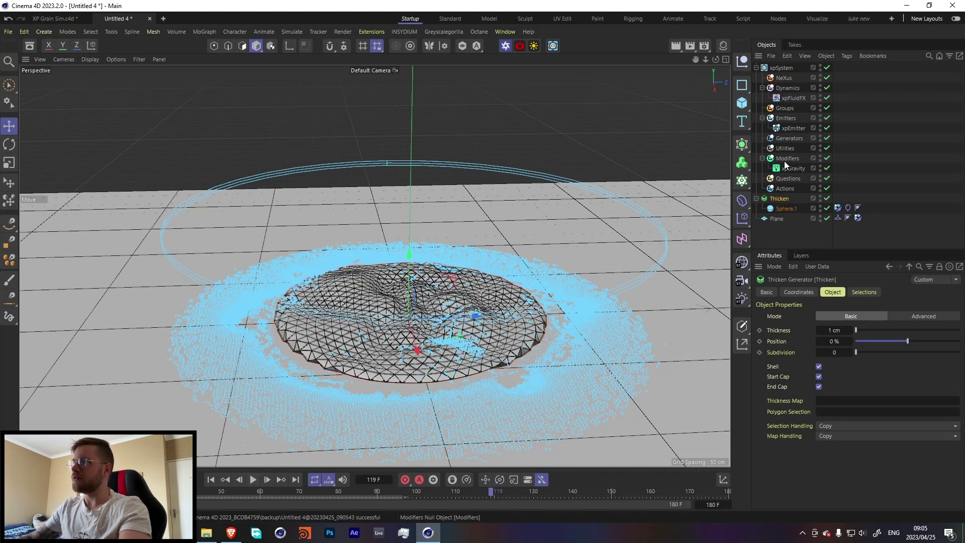
# Change the emitter's fluid type to Granular in its extended fluid data
pyautogui.click(787, 130)
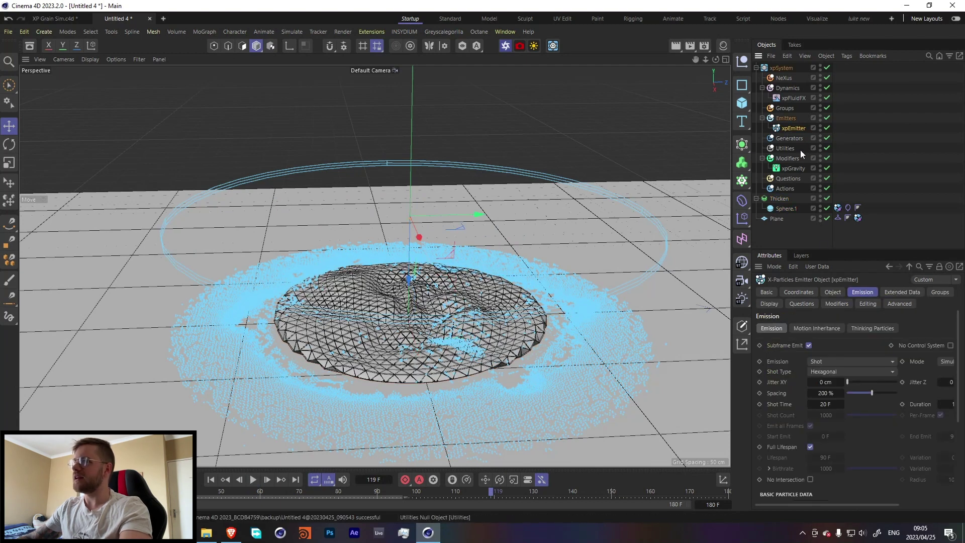
pyautogui.click(900, 292)
pyautogui.click(862, 327)
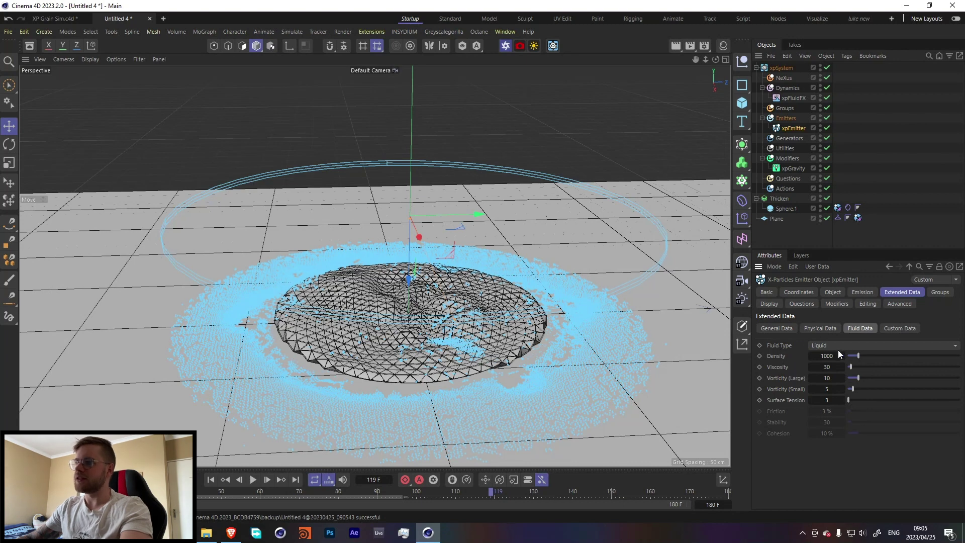
pyautogui.click(821, 344)
pyautogui.click(822, 367)
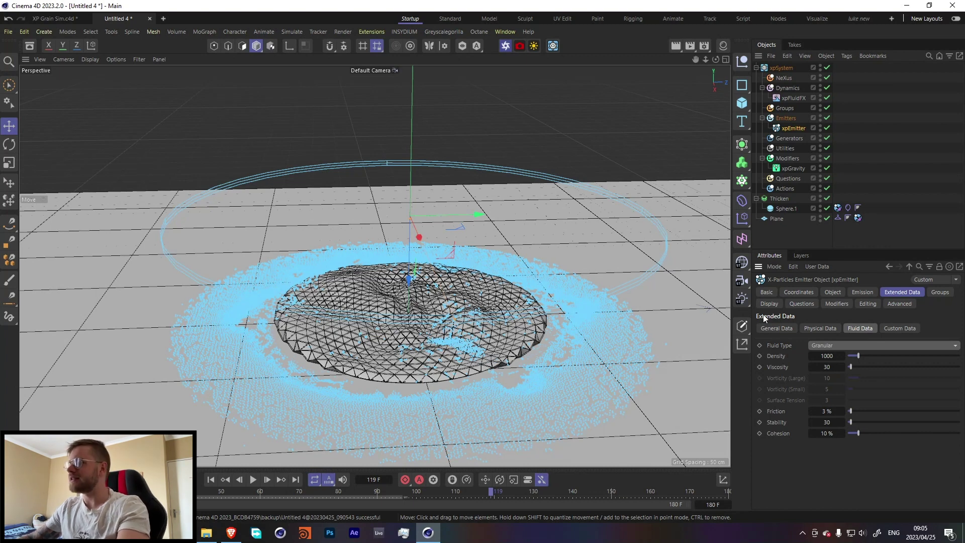
# Set the emitter's granular fluid viscosity to 50
pyautogui.doubleClick(829, 369)
pyautogui.write('5')
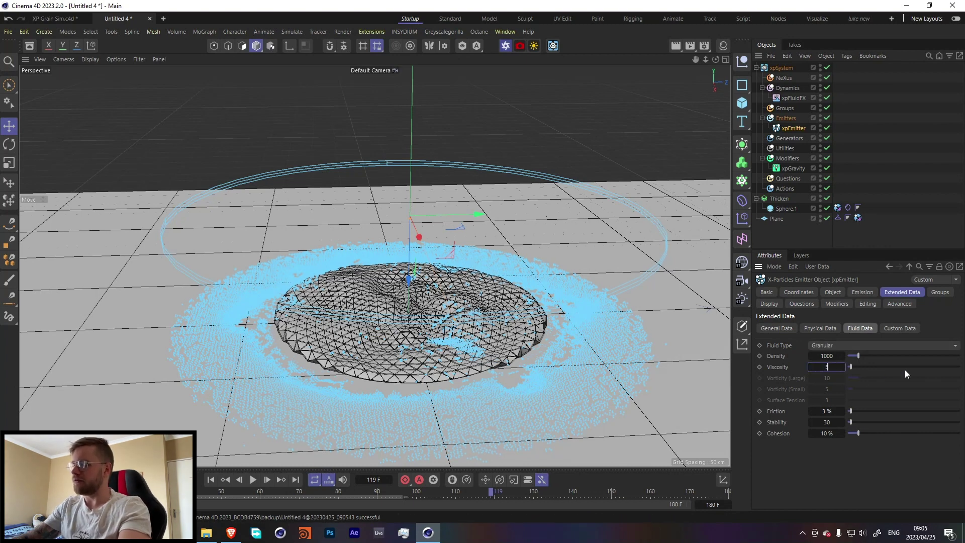
pyautogui.write('0')
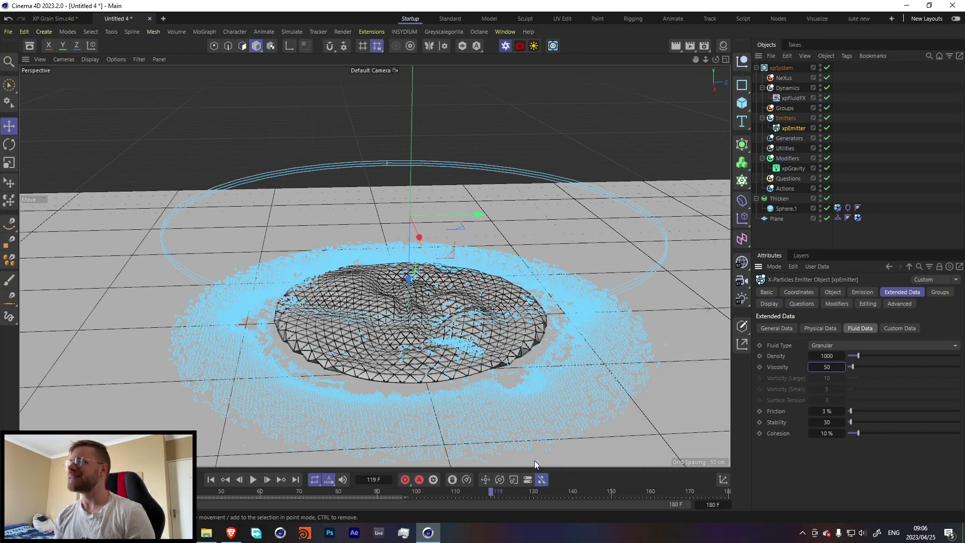
# Play the simulation from the first frame with the new viscosity and stop it once the cloth collapses
pyautogui.click(211, 480)
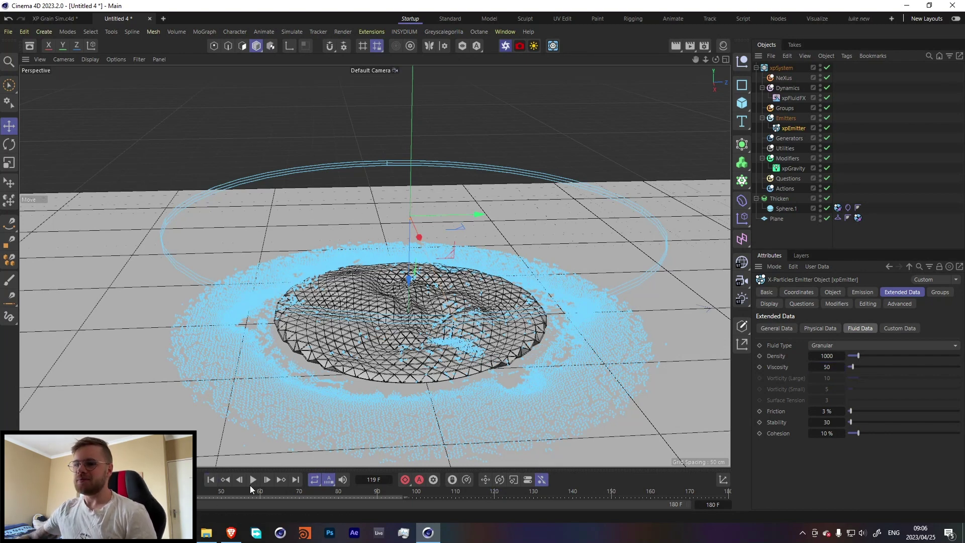
pyautogui.click(253, 482)
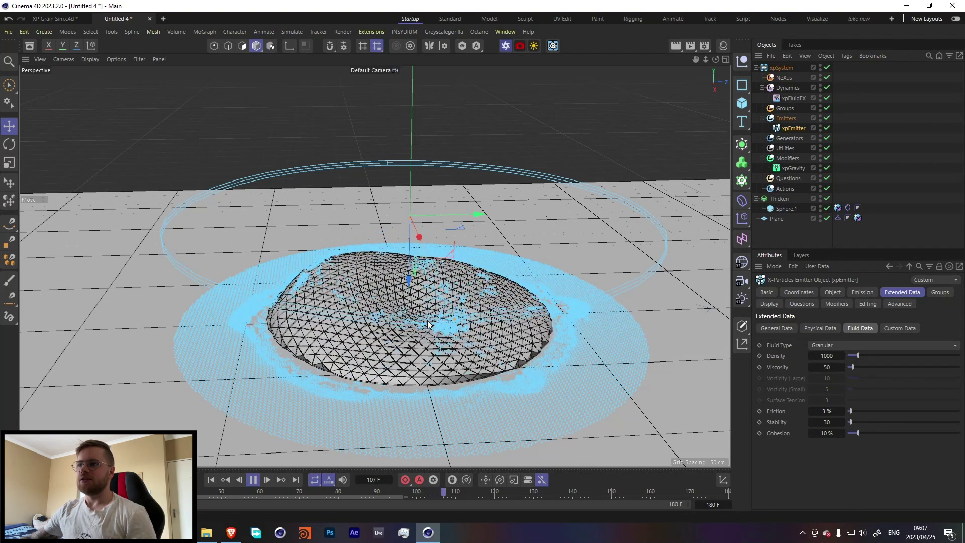
pyautogui.click(257, 481)
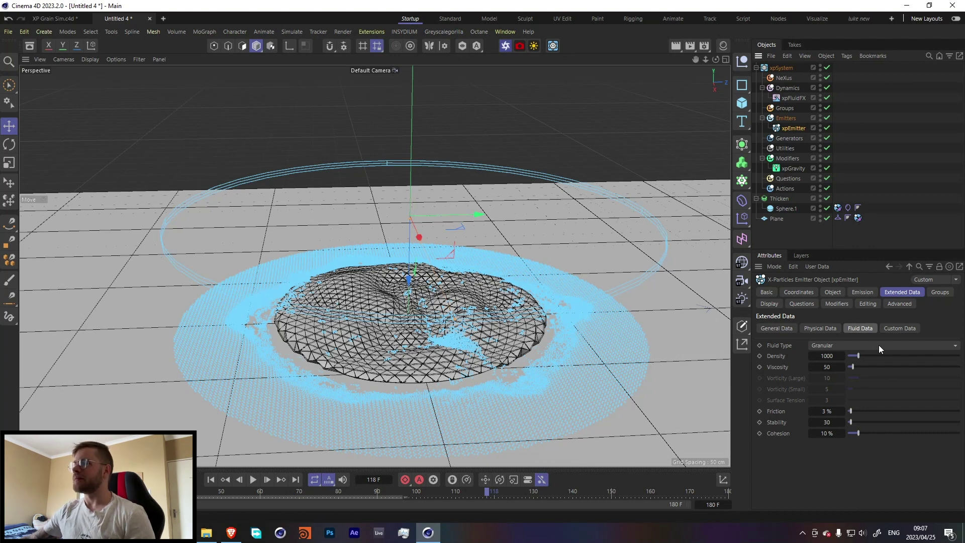
# Set the emitter's particle radius to 0.5 cm and its hexagonal shot spacing to 150%
pyautogui.click(863, 293)
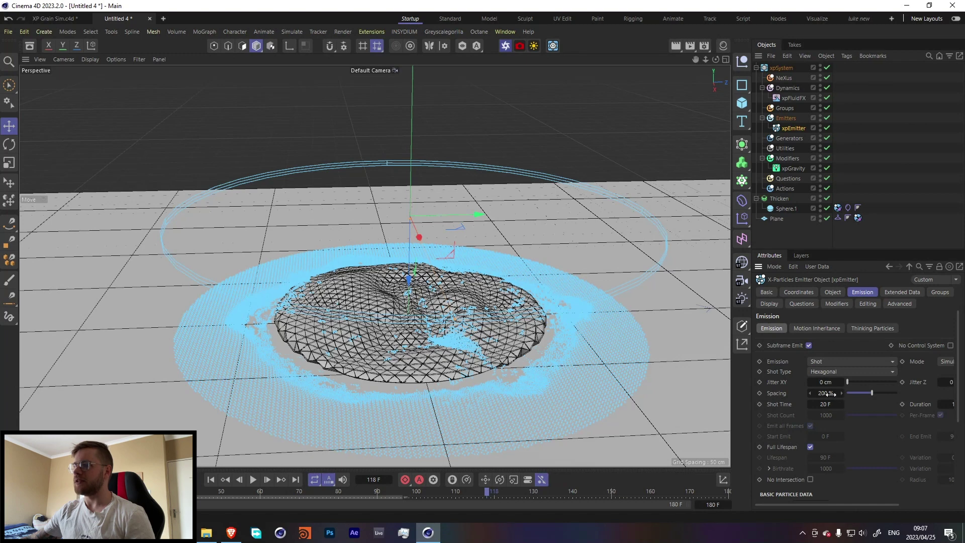
pyautogui.scroll(-5, 835, 443)
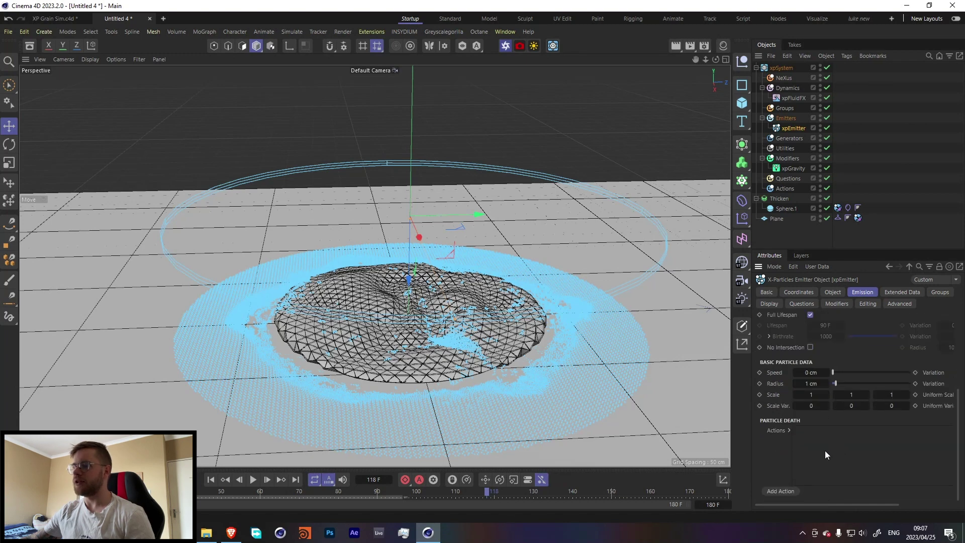
pyautogui.doubleClick(816, 387)
pyautogui.write('0.5')
pyautogui.press('Return')
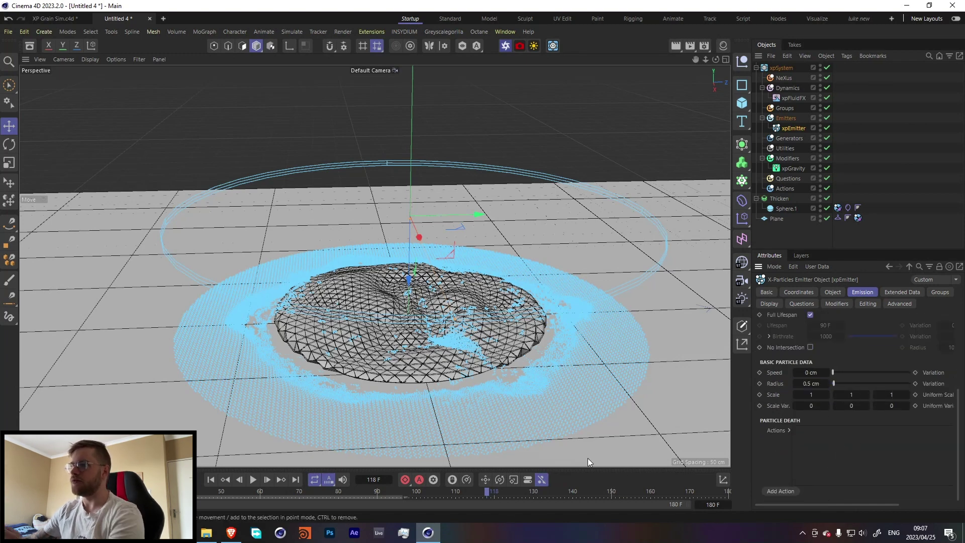
pyautogui.scroll(5, 776, 457)
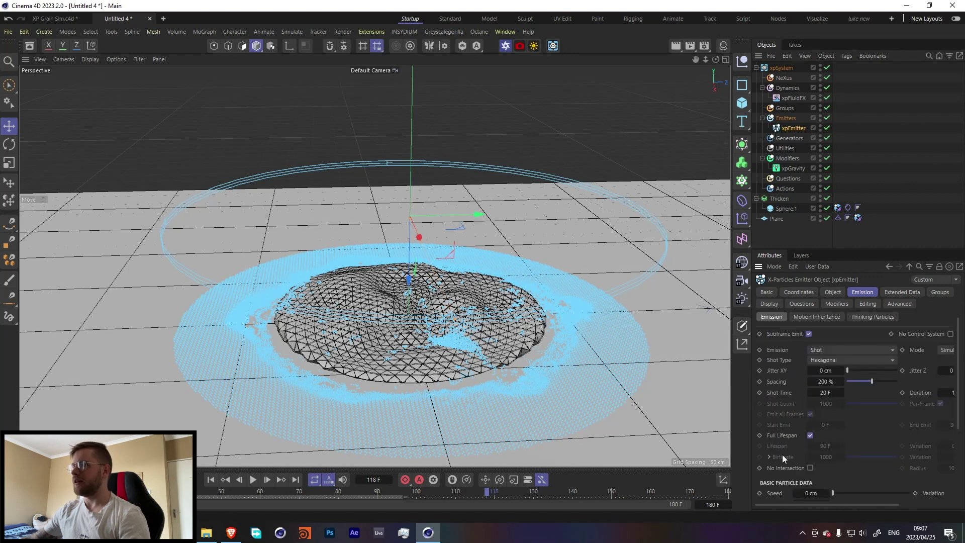
pyautogui.doubleClick(826, 382)
pyautogui.write('150')
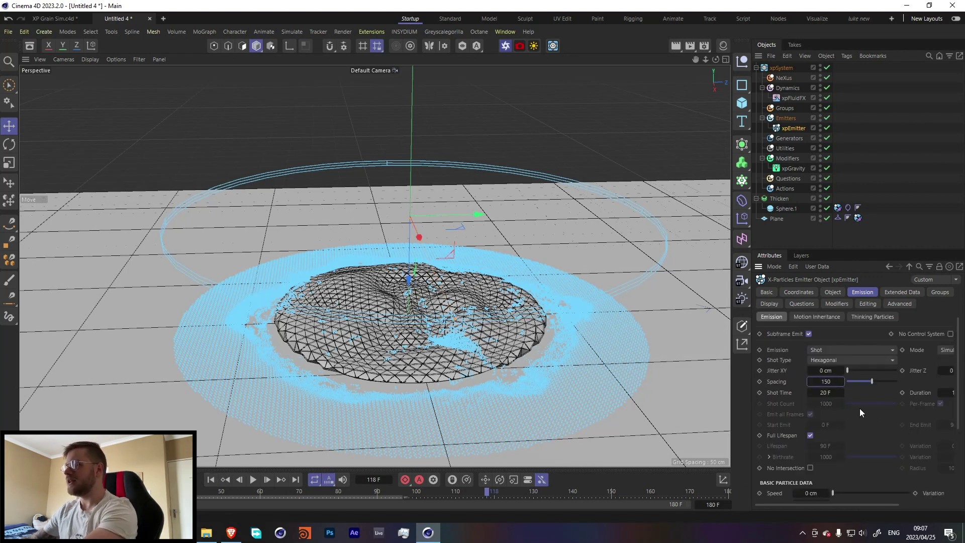
pyautogui.press('Return')
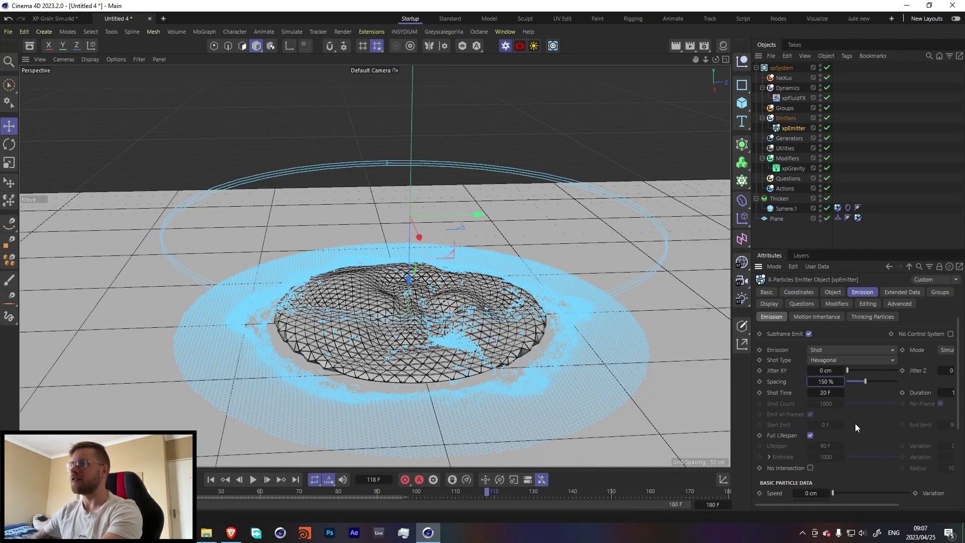
# Replay the simulation with the finer grains, stop it at frame 86 and inspect the cloth from above
pyautogui.click(213, 480)
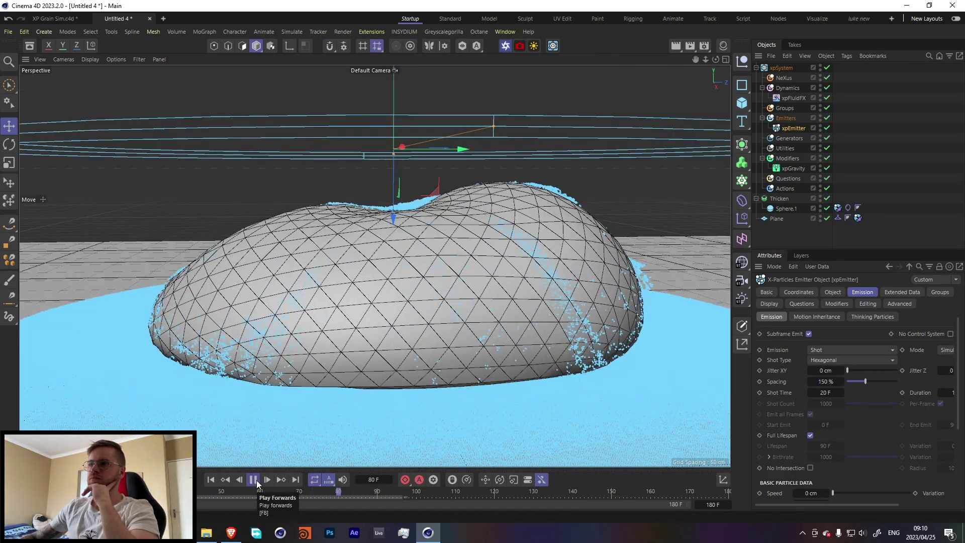
pyautogui.click(254, 481)
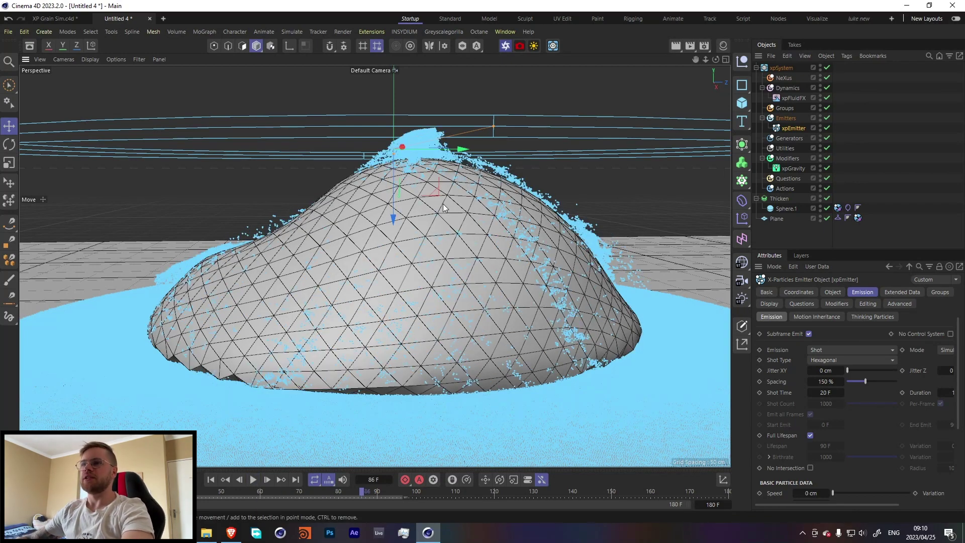
pyautogui.keyDown('alt'); pyautogui.moveTo(448, 204); pyautogui.dragTo(417, 261); pyautogui.keyUp('alt')
pyautogui.keyDown('alt'); pyautogui.moveTo(504, 221); pyautogui.dragTo(471, 252, button='right'); pyautogui.keyUp('alt')
pyautogui.keyDown('alt'); pyautogui.moveTo(453, 218); pyautogui.dragTo(375, 266, button='middle'); pyautogui.keyUp('alt')
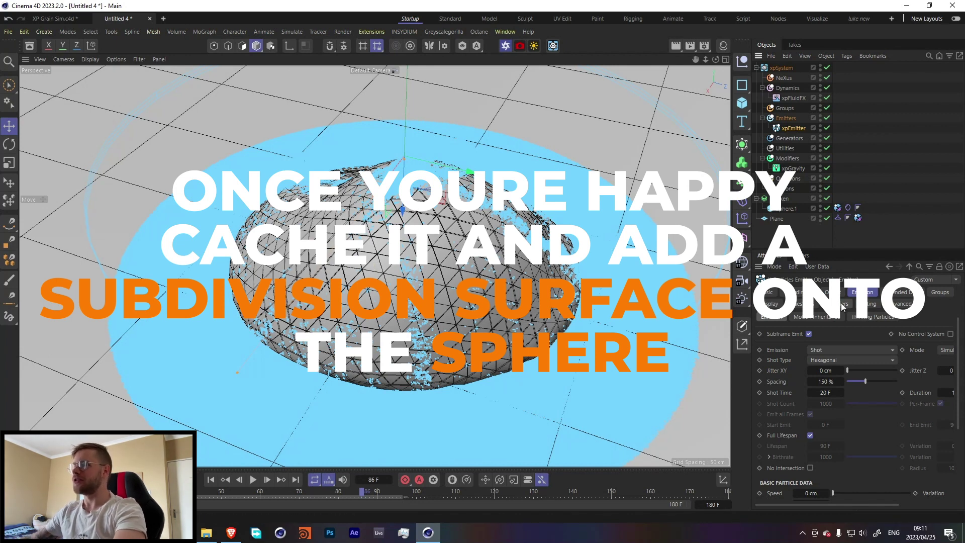
# Change the emitter's shot spacing and set the particle radius to 1 cm
pyautogui.click(827, 292)
pyautogui.click(862, 290)
pyautogui.doubleClick(828, 395)
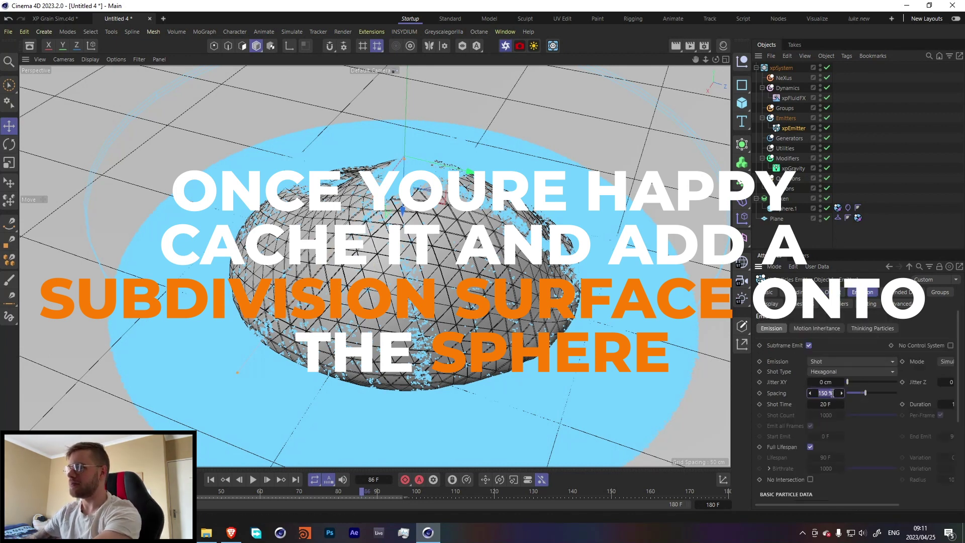
pyautogui.write('0')
pyautogui.press('Return')
pyautogui.scroll(-5, 840, 455)
pyautogui.doubleClick(818, 395)
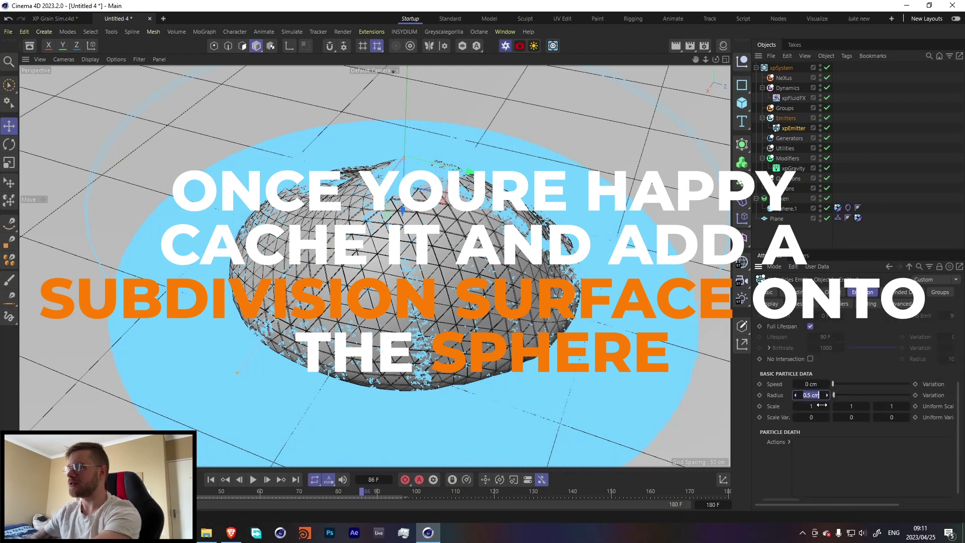
pyautogui.write('1')
pyautogui.press('Return')
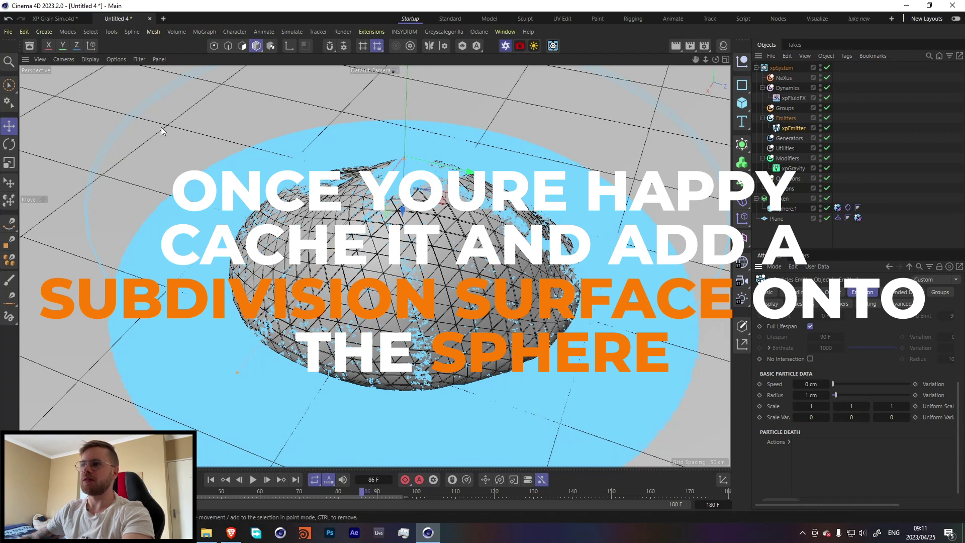
# Add an xpTurbulence motion modifier and set its scale to 86% and strength to 16
pyautogui.scroll(-3, 272, 174)
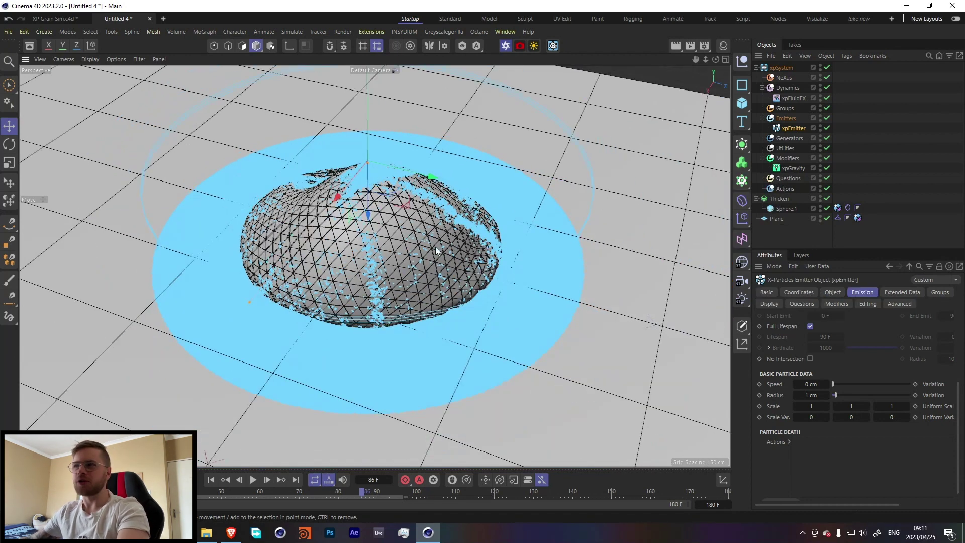
pyautogui.click(792, 160)
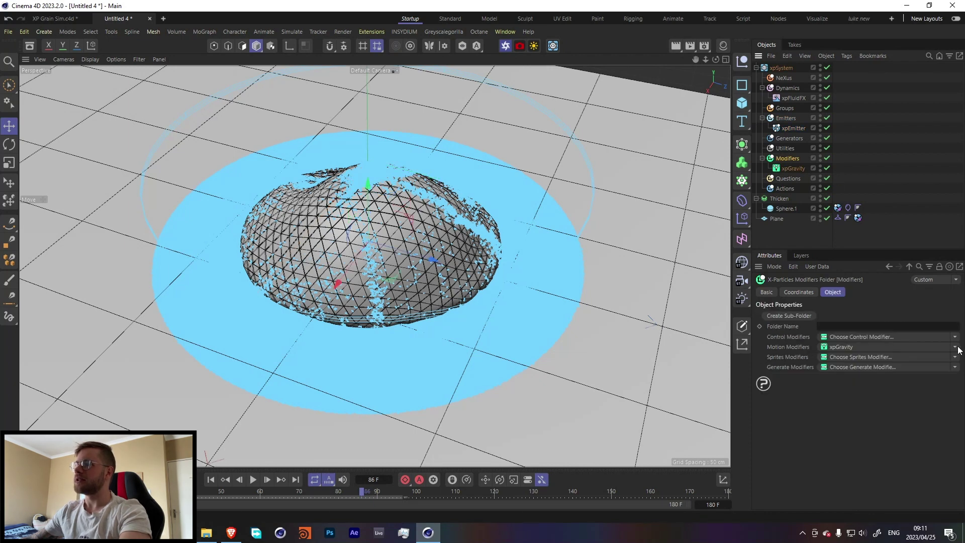
pyautogui.click(955, 347)
pyautogui.click(856, 315)
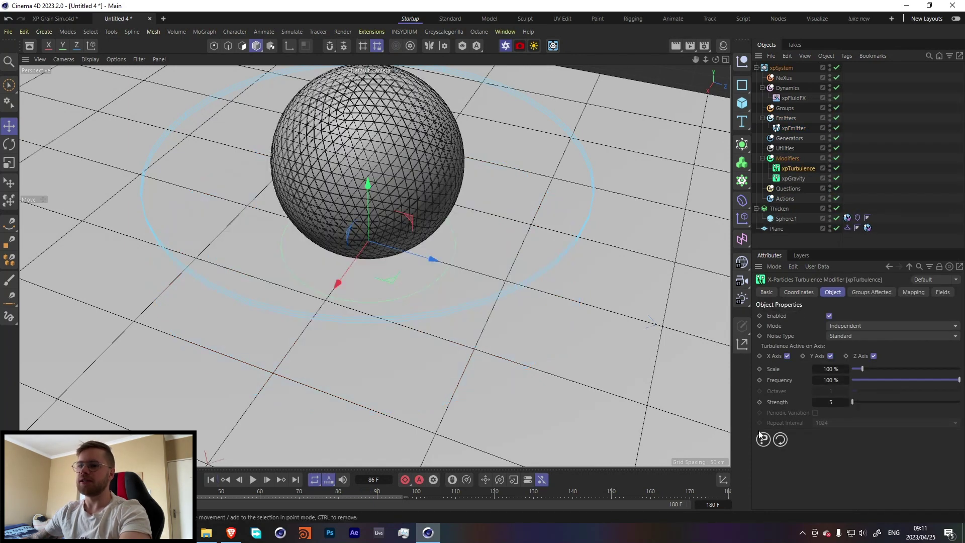
pyautogui.moveTo(862, 370)
pyautogui.mouseDown()
pyautogui.moveTo(875, 370)
pyautogui.moveTo(862, 369)
pyautogui.mouseUp()
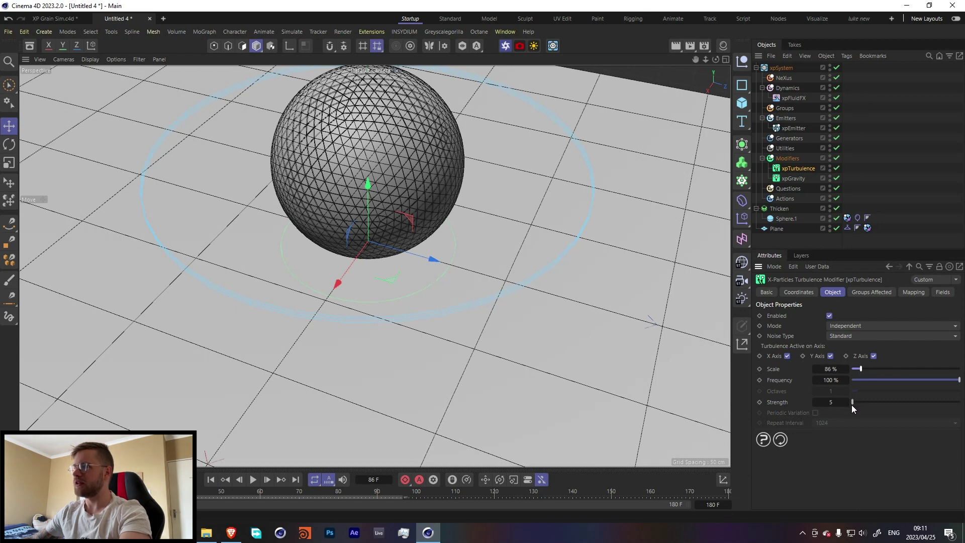
pyautogui.moveTo(851, 405); pyautogui.dragTo(854, 403)
# Play the simulation with turbulence, pausing at frame 38 to inspect the grains, and stop it at frame 62
pyautogui.click(253, 480)
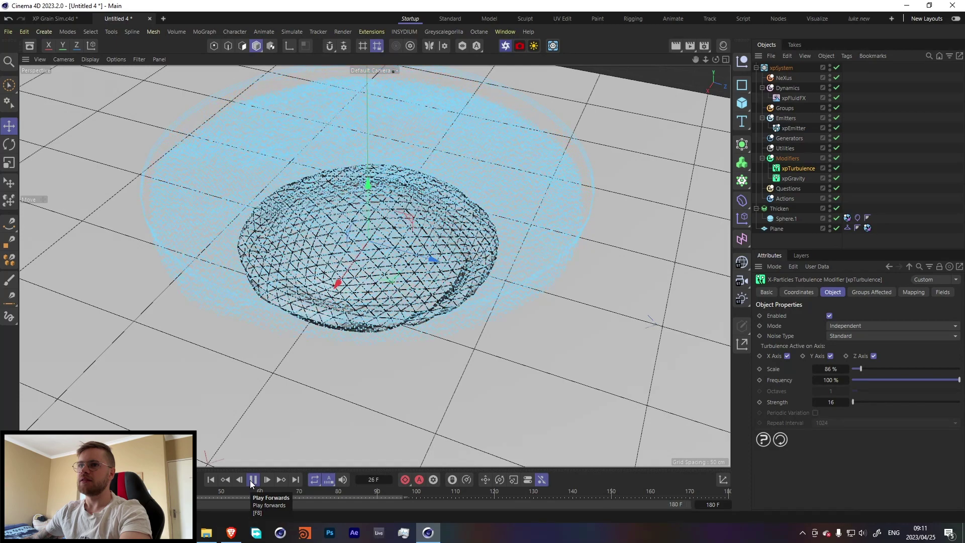
pyautogui.click(252, 483)
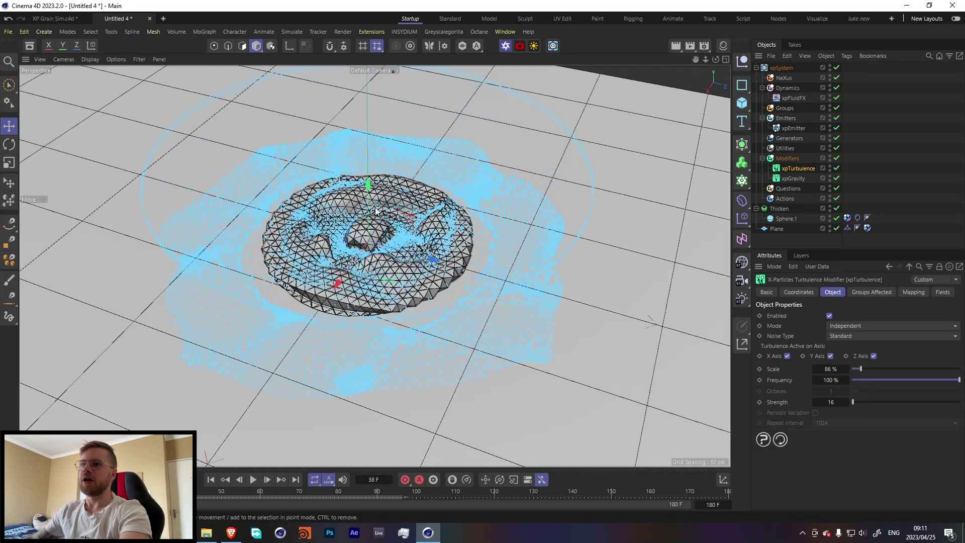
pyautogui.keyDown('alt'); pyautogui.moveTo(311, 175); pyautogui.dragTo(300, 166); pyautogui.keyUp('alt')
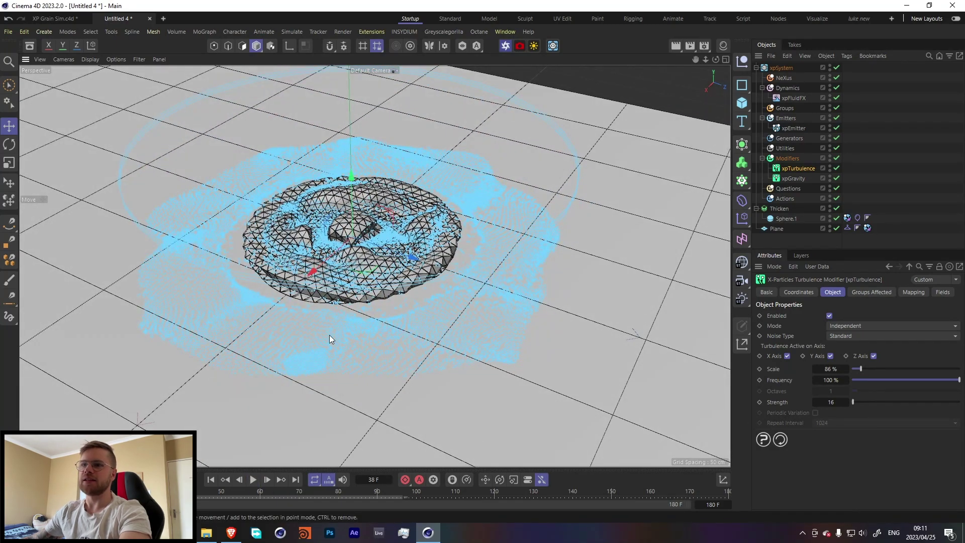
pyautogui.click(253, 482)
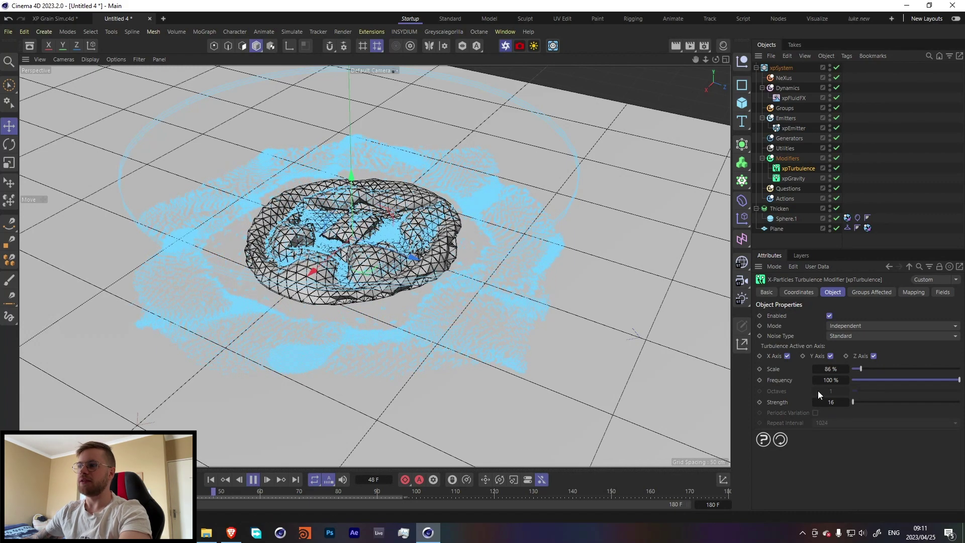
pyautogui.click(253, 481)
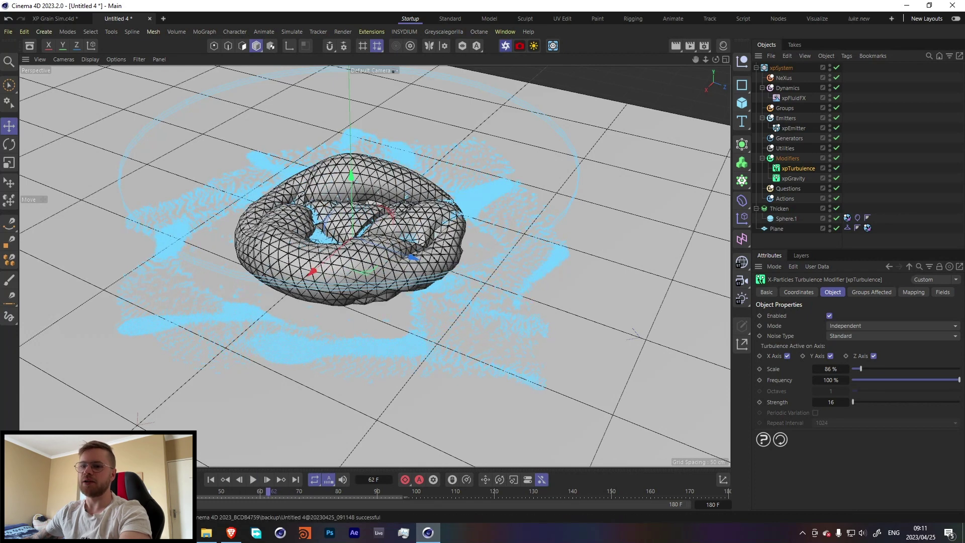
# Keyframe the turbulence strength at 16 on frame 25 and at 0 on frame 30
pyautogui.click(124, 492)
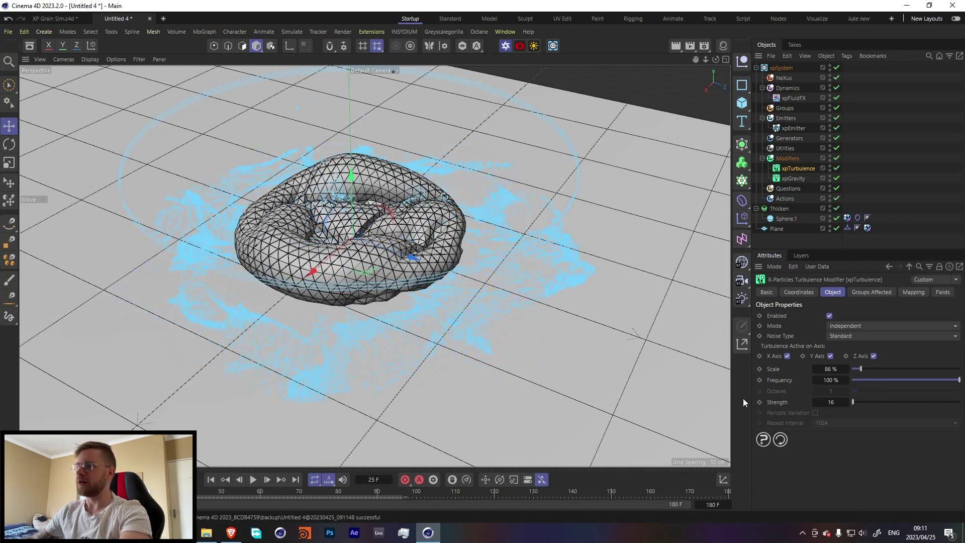
pyautogui.click(760, 403)
pyautogui.click(144, 492)
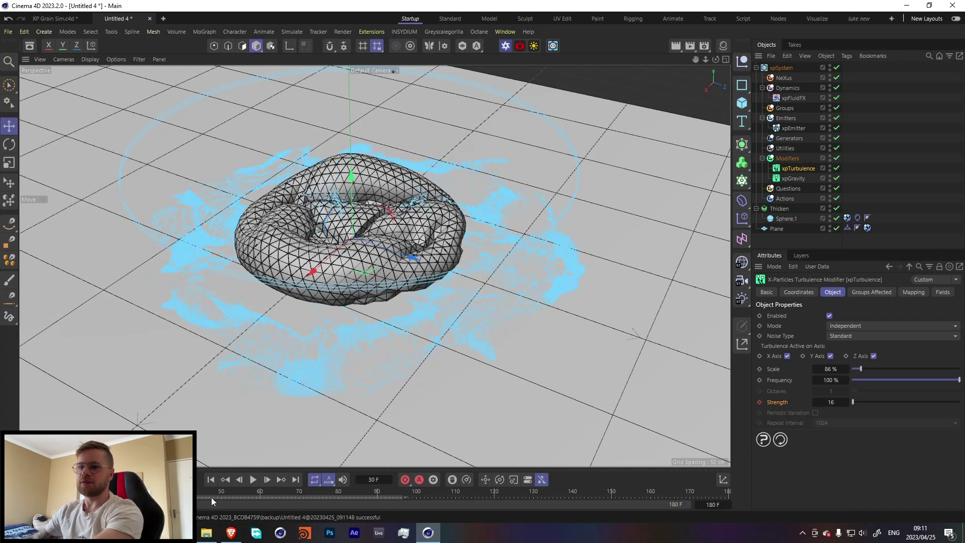
pyautogui.doubleClick(827, 403)
pyautogui.write('0')
pyautogui.click(761, 402)
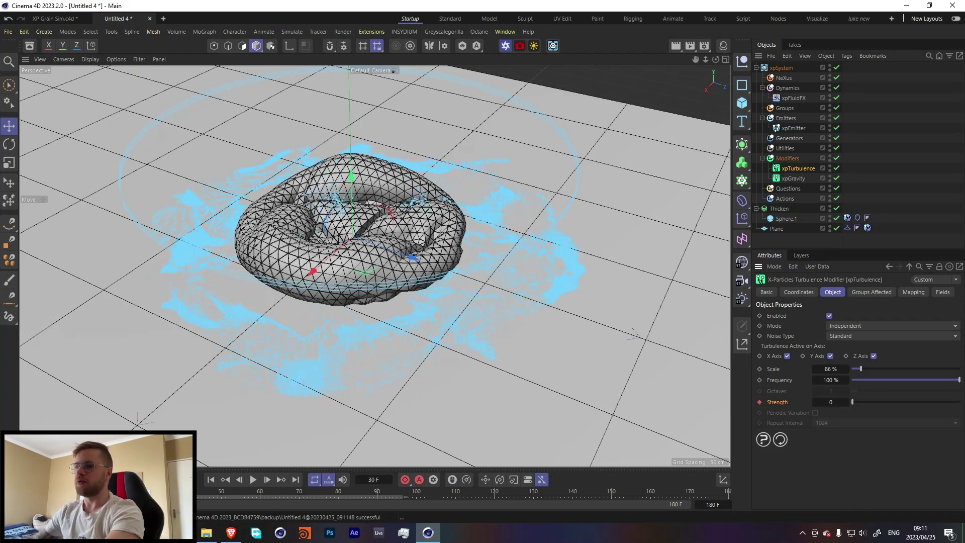
# Play the simulation from the first frame with the keyframed turbulence and stop it at frame 101
pyautogui.click(212, 479)
pyautogui.click(253, 480)
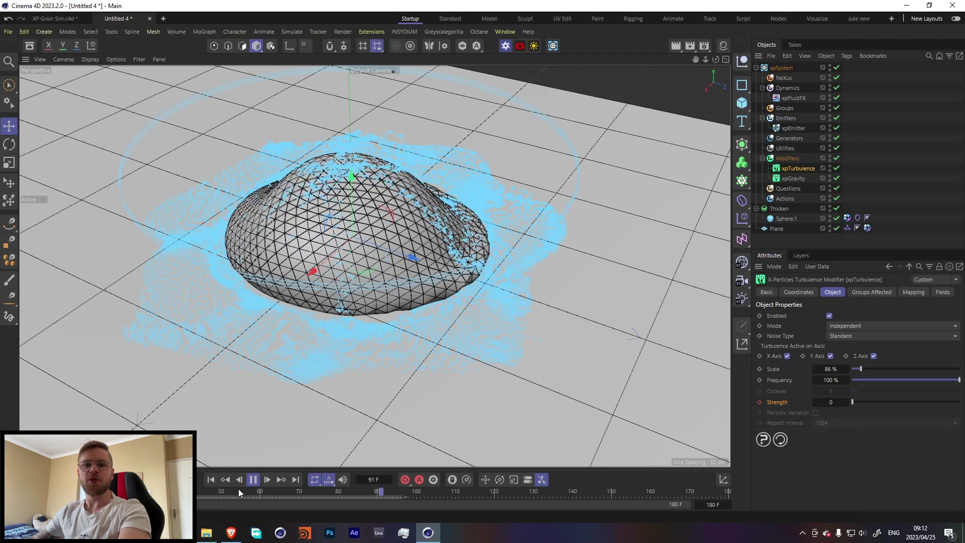
pyautogui.click(254, 482)
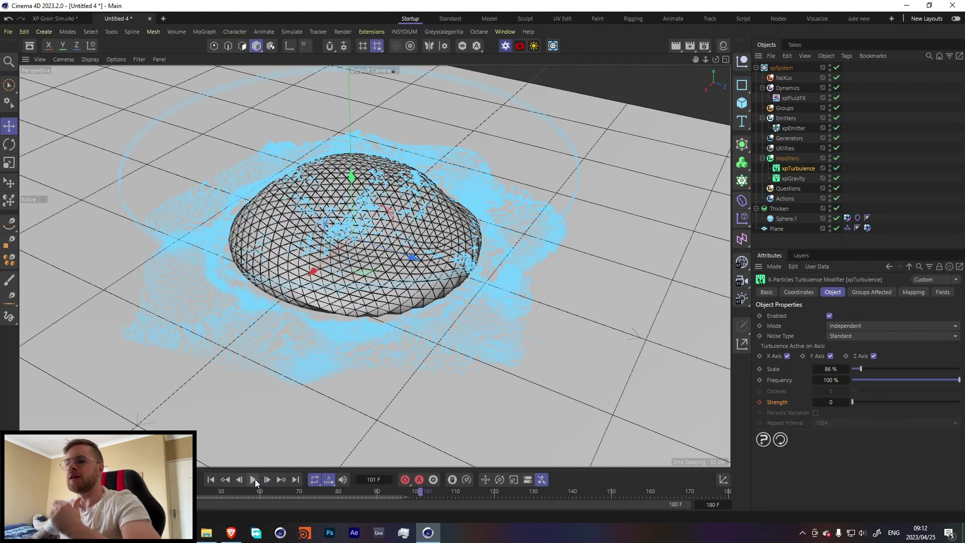